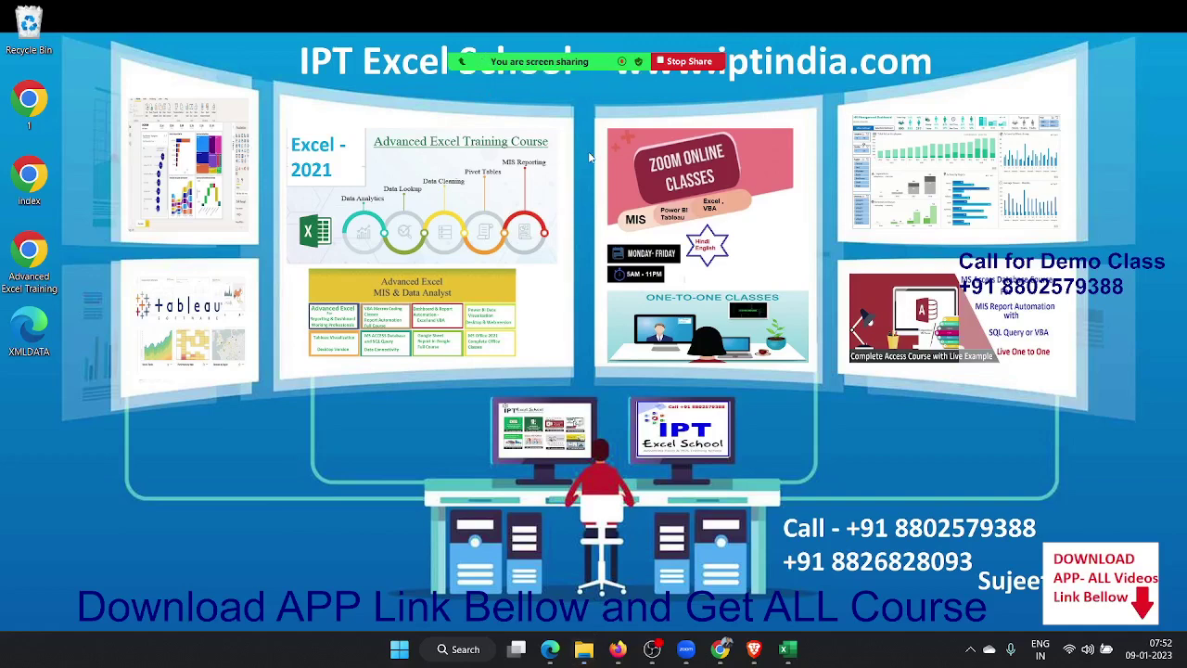
Bring the 1.Why-Charts workbook window to the front from the taskbar.
{"action": "mouse_move", "coordinate": [474, 73]}
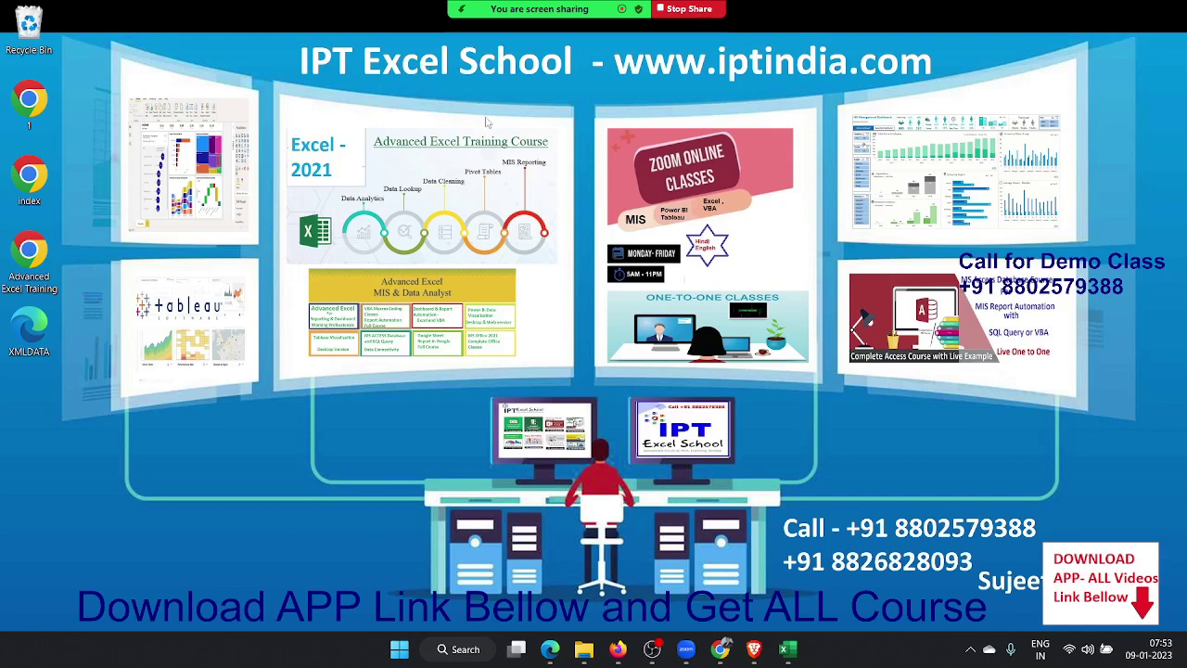
{"action": "mouse_move", "coordinate": [773, 652]}
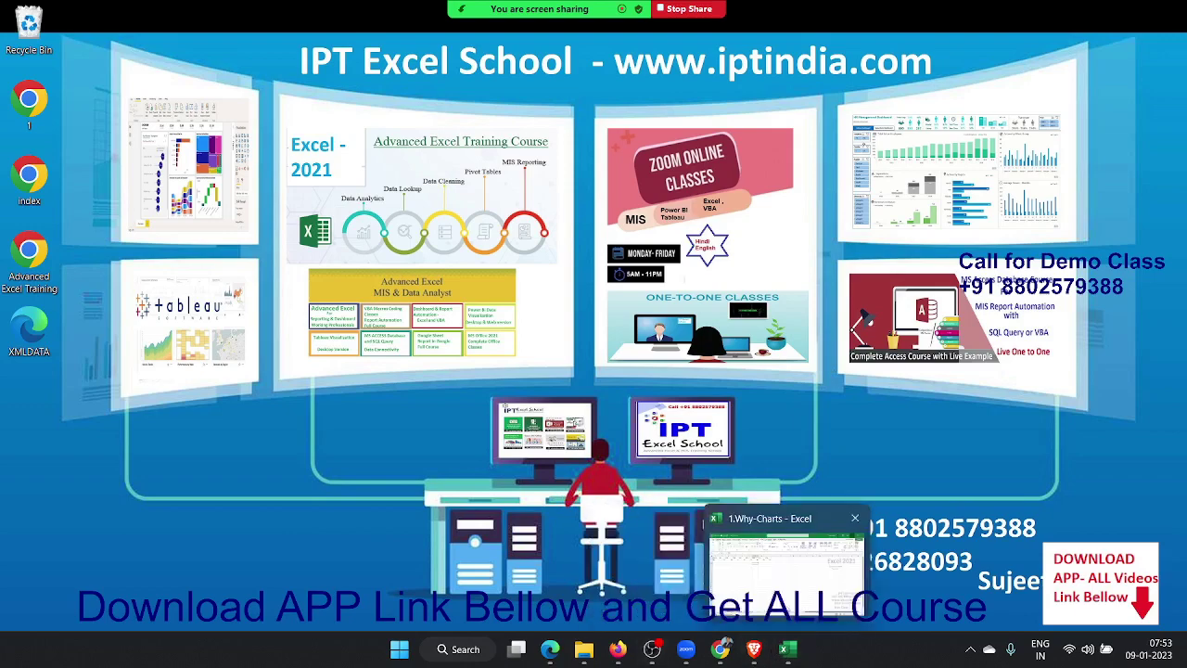
{"action": "left_click", "coordinate": [769, 594]}
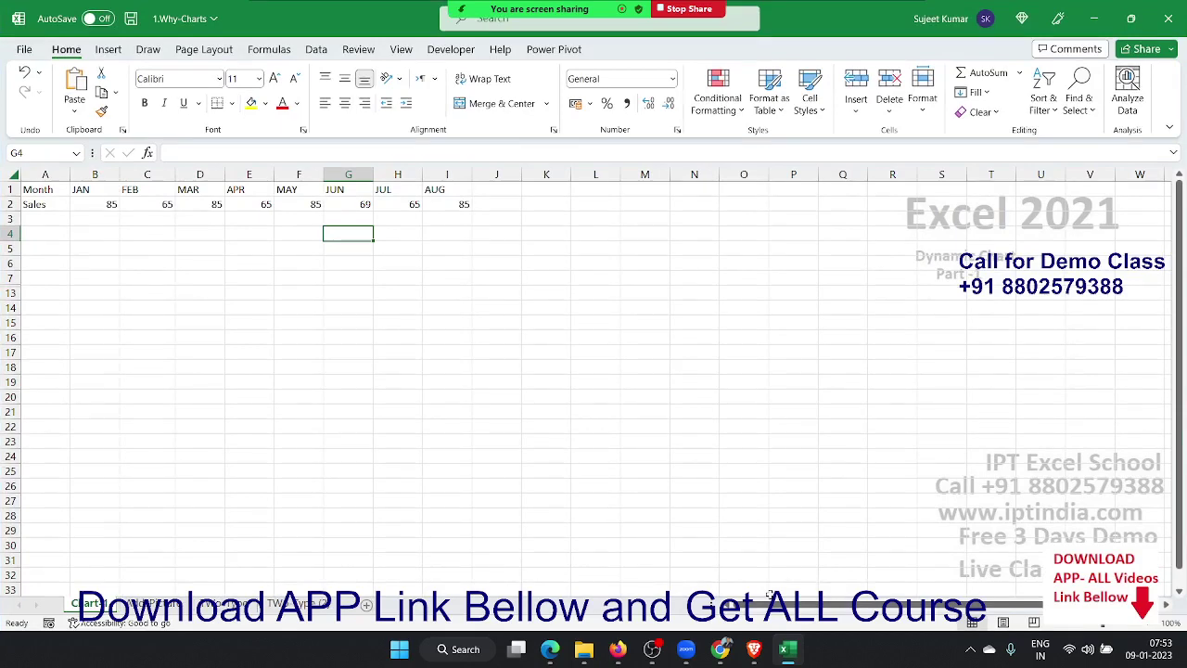
{"action": "scroll", "coordinate": [363, 490], "scroll_direction": "up", "scroll_amount": 6}
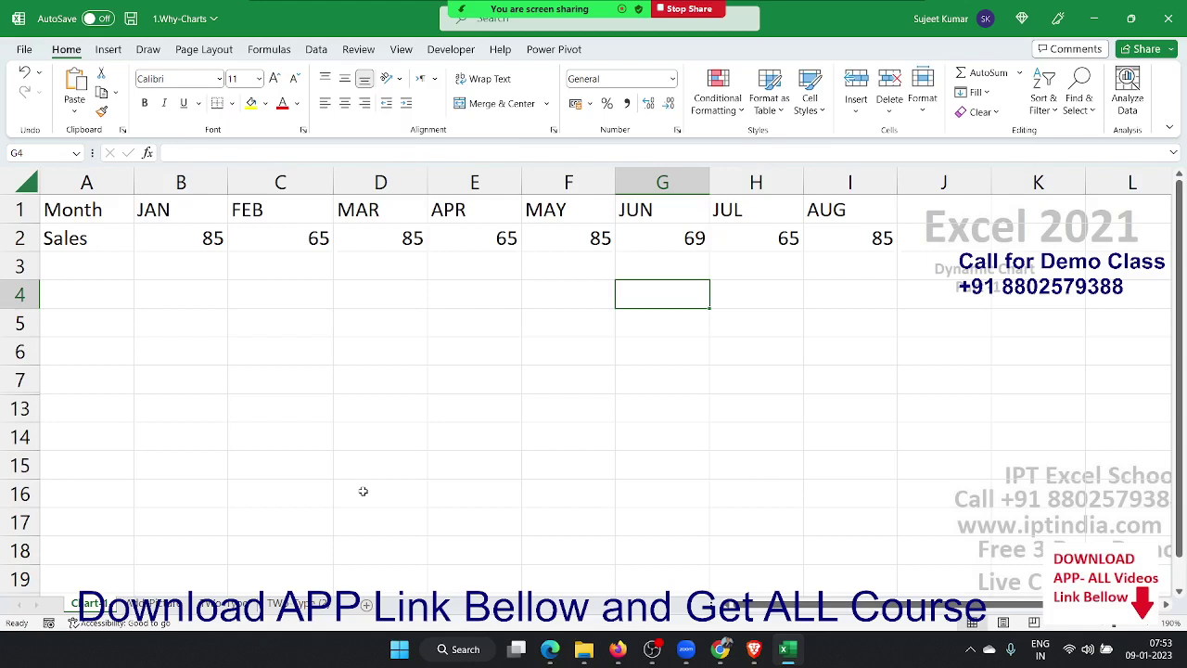
Pick the JAN, AUG, MAY and MAR sales cells in row 2, then zoom the sheet back out.
{"action": "left_click", "coordinate": [148, 232]}
{"action": "left_click", "coordinate": [863, 227]}
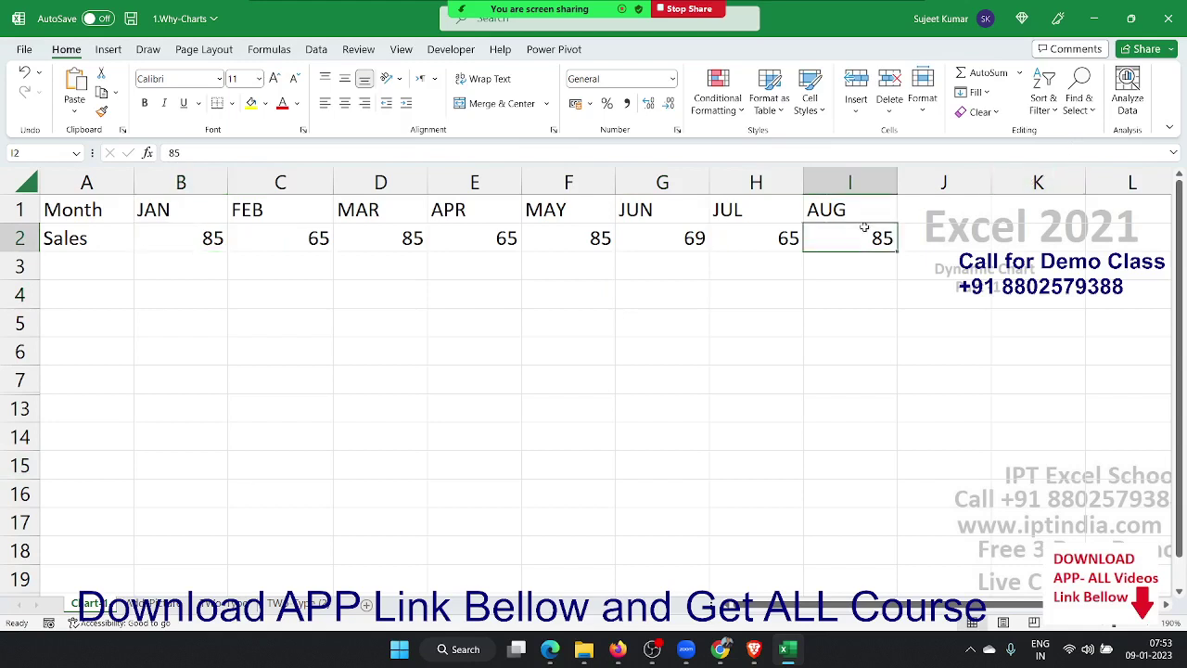
{"action": "left_click", "coordinate": [563, 244]}
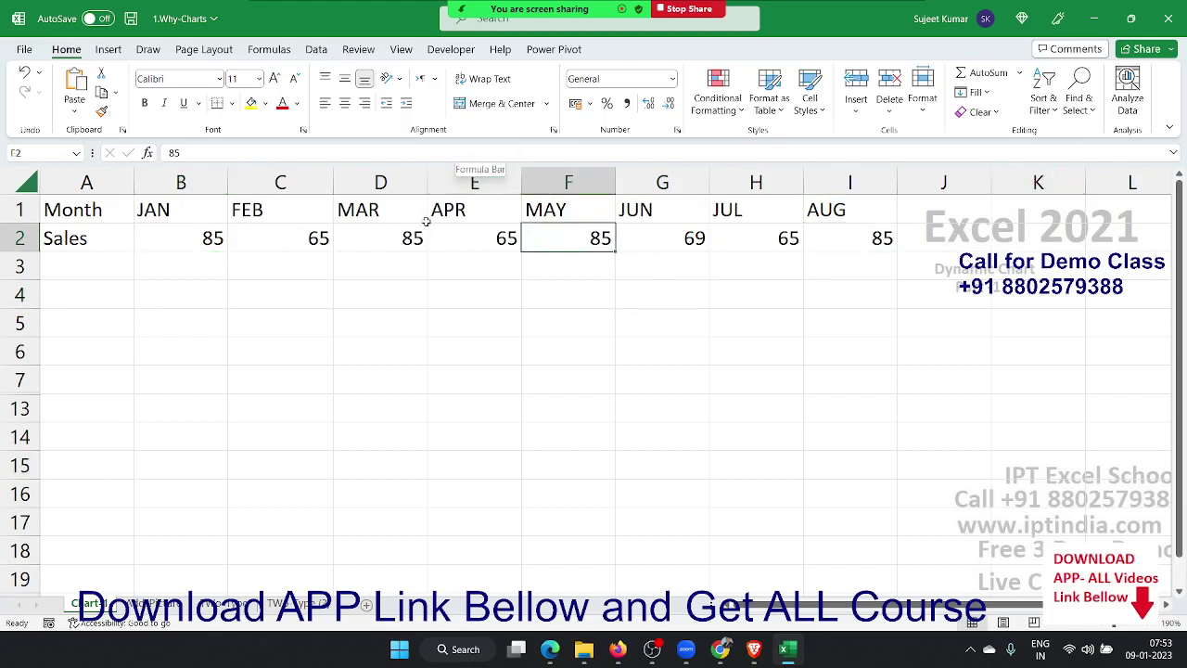
{"action": "left_click", "coordinate": [403, 237]}
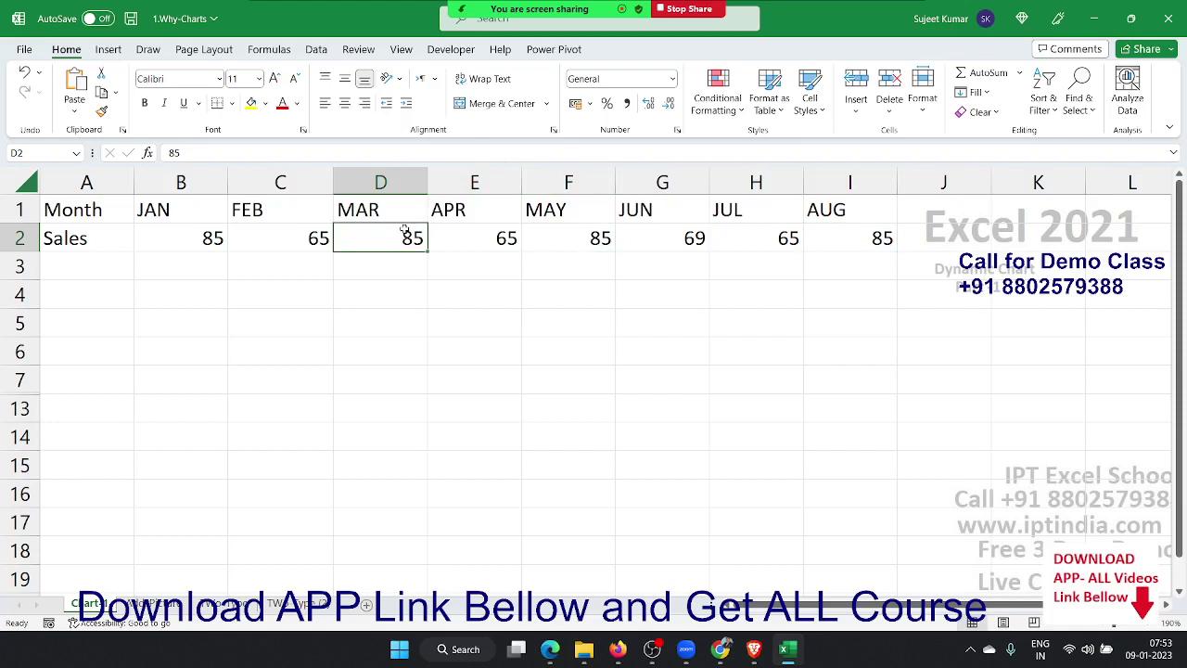
{"action": "scroll", "coordinate": [404, 229], "scroll_direction": "down", "scroll_amount": 2}
{"action": "key", "text": "Right"}
{"action": "key", "text": "Right"}
{"action": "key", "text": "Right"}
{"action": "key", "text": "Down"}
{"action": "key", "text": "Down"}
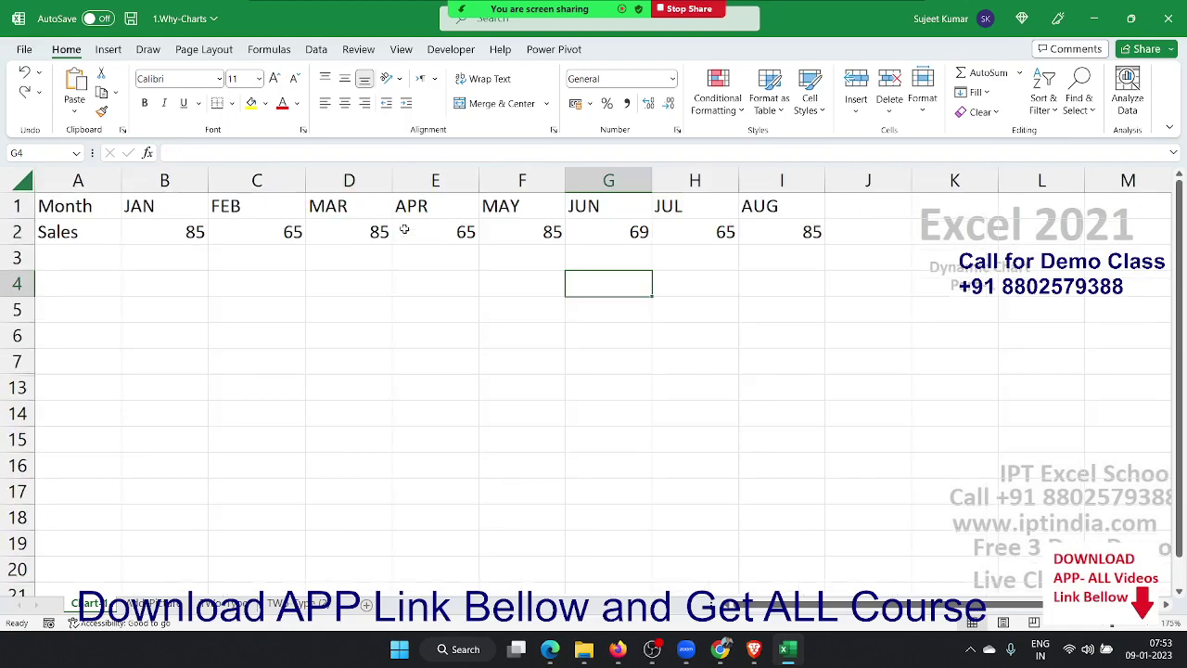
{"action": "scroll", "coordinate": [404, 229], "scroll_direction": "down", "scroll_amount": 3}
{"action": "scroll", "coordinate": [405, 229], "scroll_direction": "down", "scroll_amount": 3}
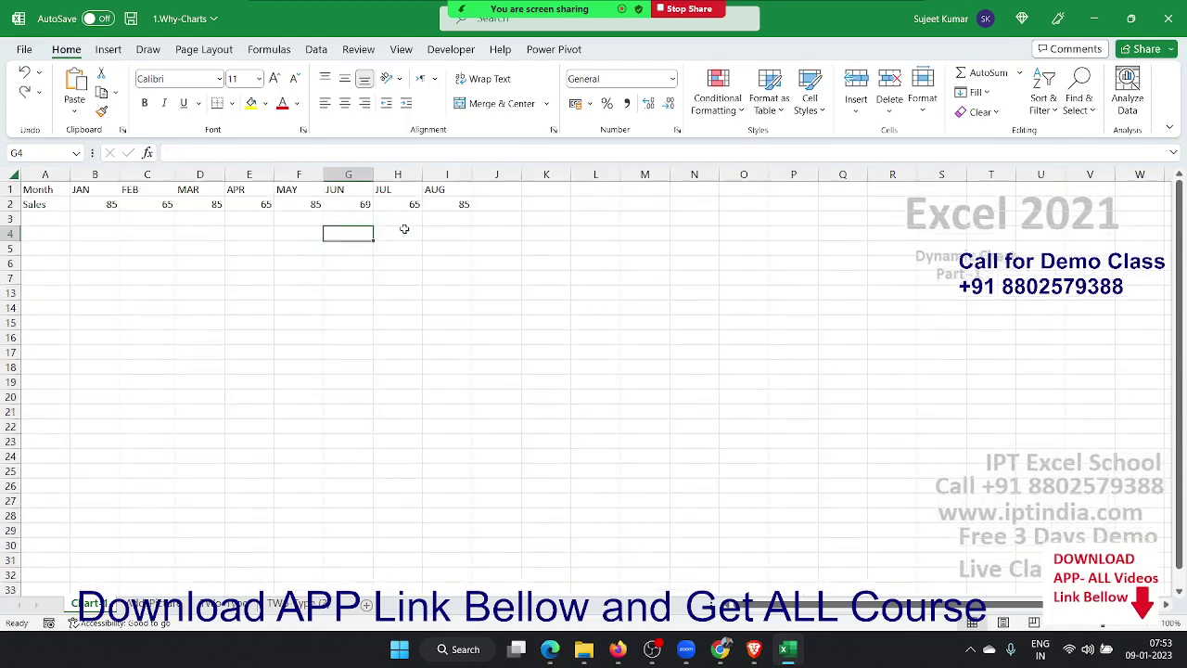
Deselect the revealed rows 8–12 and scroll to view both tables.
{"action": "left_click", "coordinate": [411, 455]}
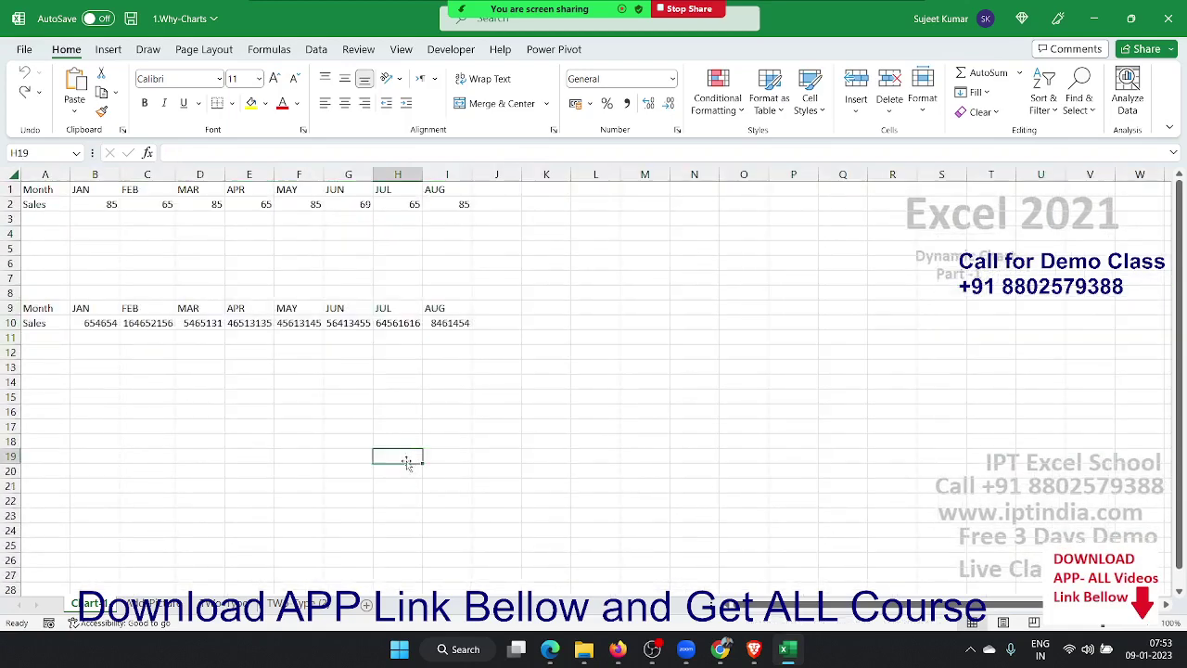
{"action": "scroll", "coordinate": [402, 459], "scroll_direction": "up", "scroll_amount": 3}
{"action": "scroll", "coordinate": [401, 459], "scroll_direction": "up", "scroll_amount": 1}
{"action": "scroll", "coordinate": [401, 459], "scroll_direction": "down", "scroll_amount": 1}
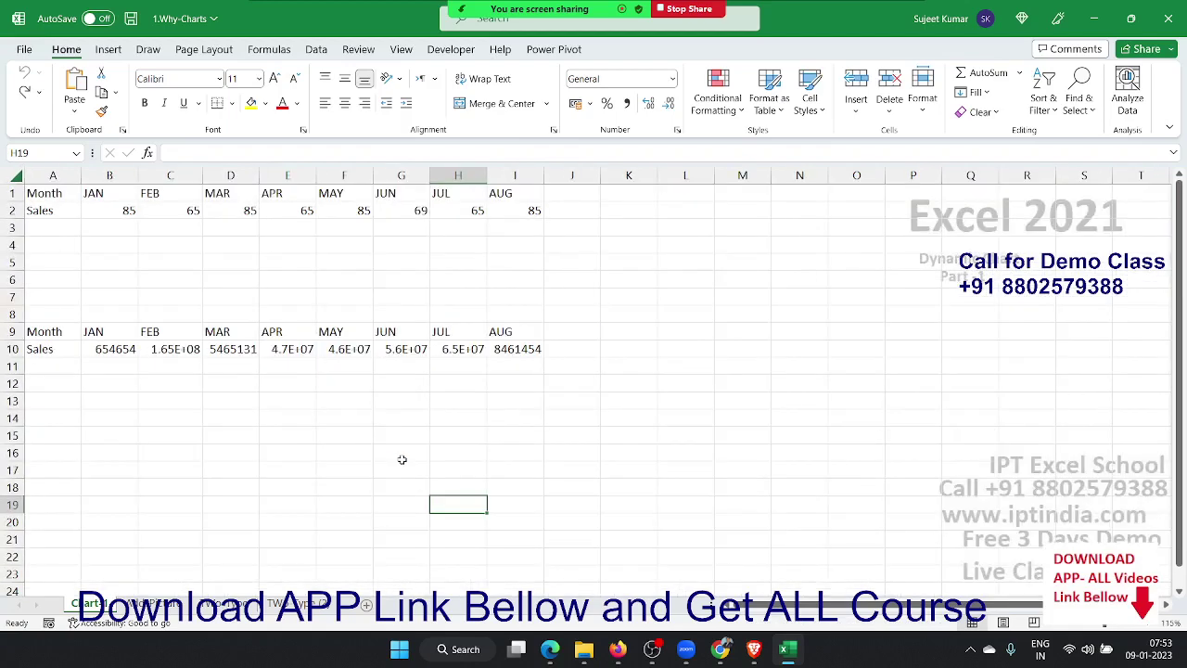
{"action": "scroll", "coordinate": [401, 459], "scroll_direction": "down", "scroll_amount": 1}
{"action": "scroll", "coordinate": [401, 459], "scroll_direction": "up", "scroll_amount": 2}
{"action": "scroll", "coordinate": [402, 459], "scroll_direction": "down", "scroll_amount": 2}
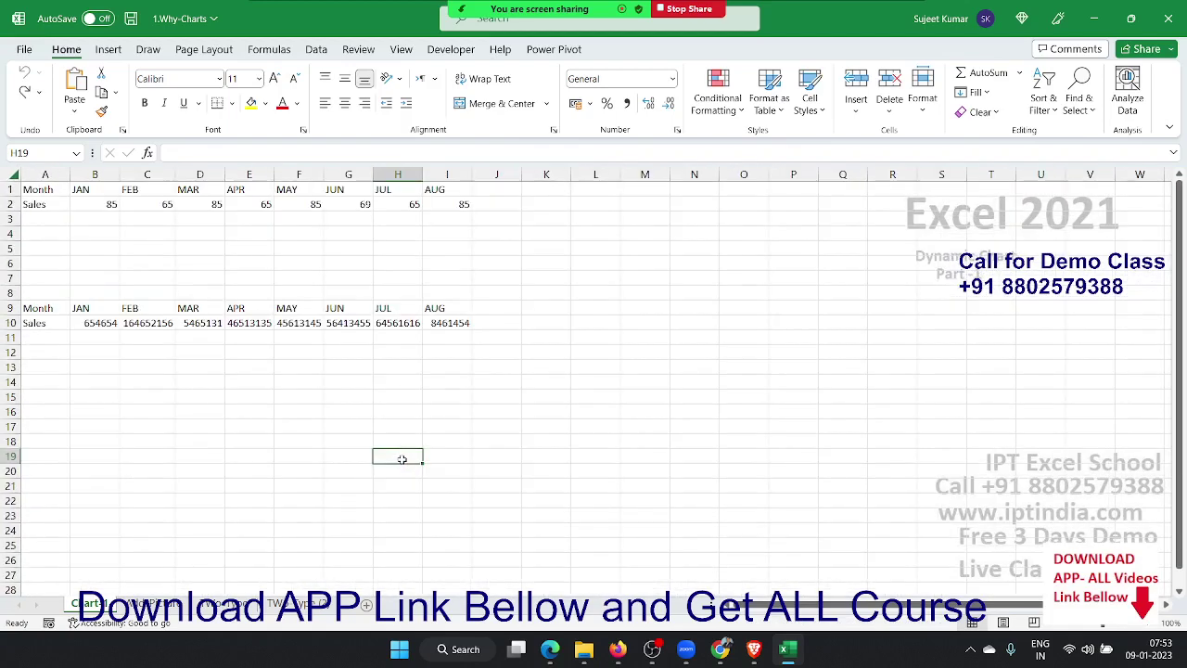
Select the second Month/Sales table A9:I10.
{"action": "left_click", "coordinate": [329, 395]}
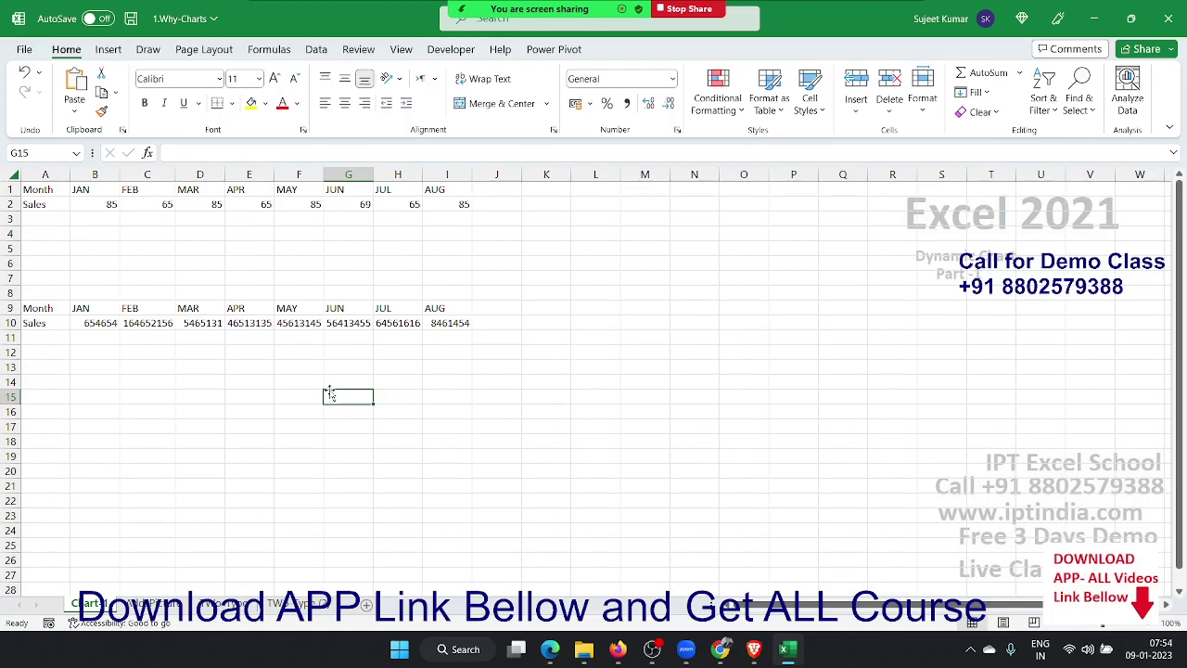
{"action": "key", "text": "Up"}
{"action": "key", "text": "Up"}
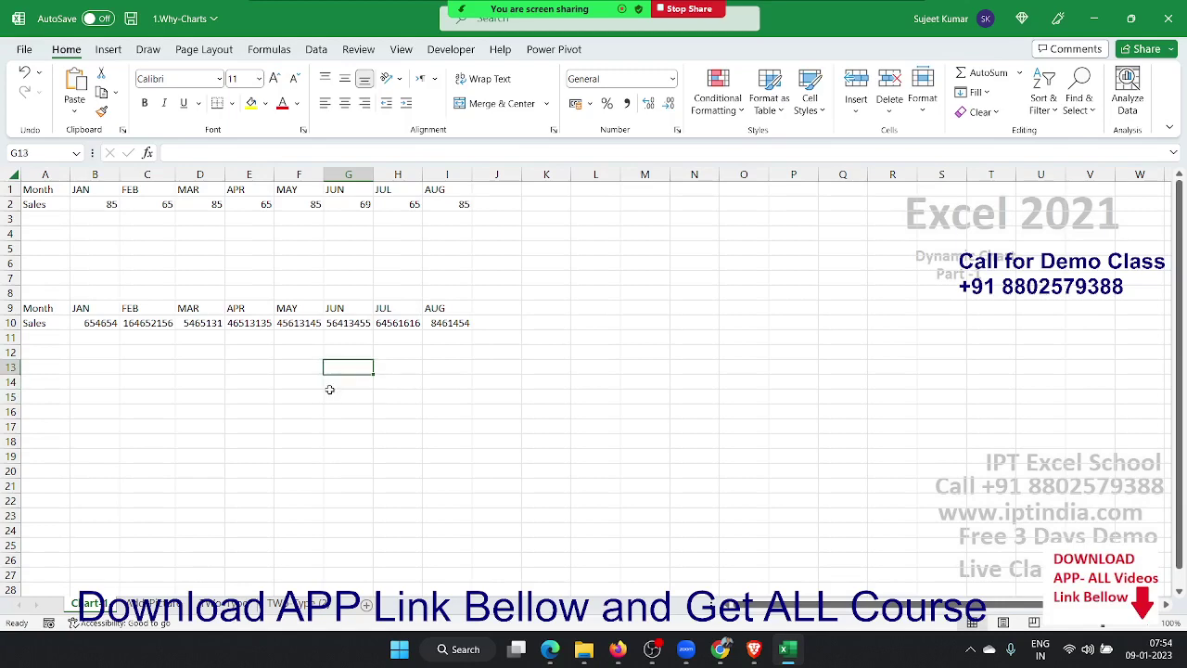
{"action": "key", "text": "Up"}
{"action": "key", "text": "Up"}
{"action": "key", "text": "Up"}
{"action": "key", "text": "Up"}
{"action": "key", "text": "Left"}
{"action": "key", "text": "Left"}
{"action": "key", "text": "Left"}
{"action": "key", "text": "Left"}
{"action": "key", "text": "Left"}
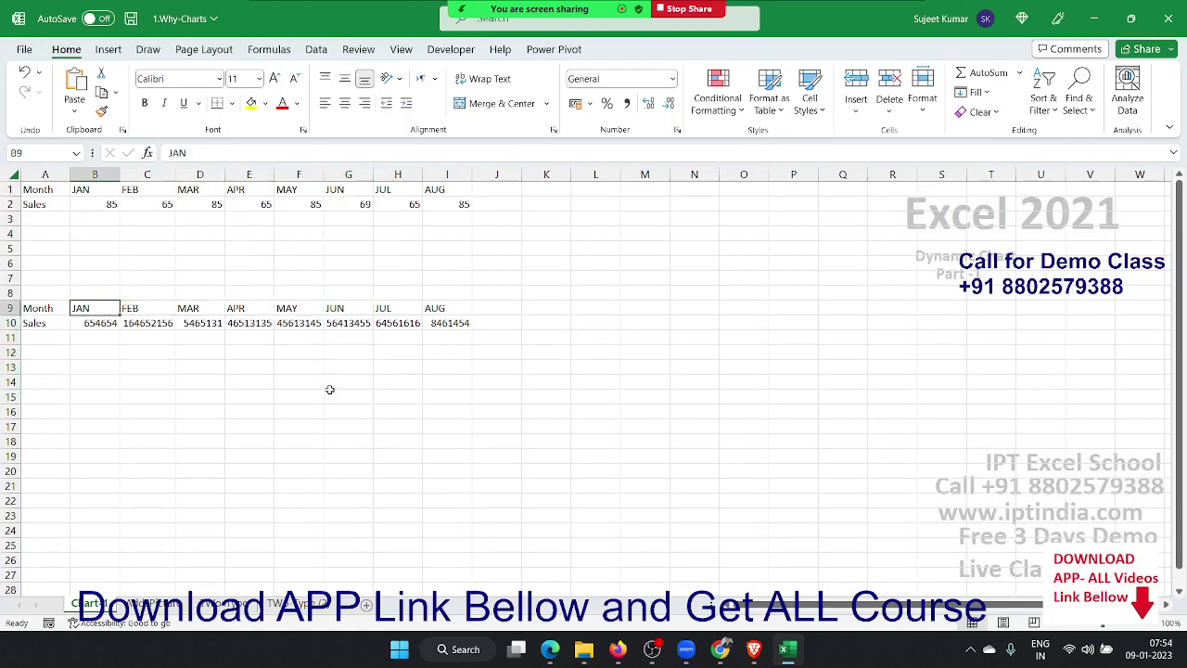
{"action": "key", "text": "Left"}
{"action": "key", "text": "ctrl+shift+Right"}
{"action": "key", "text": "shift+Down"}
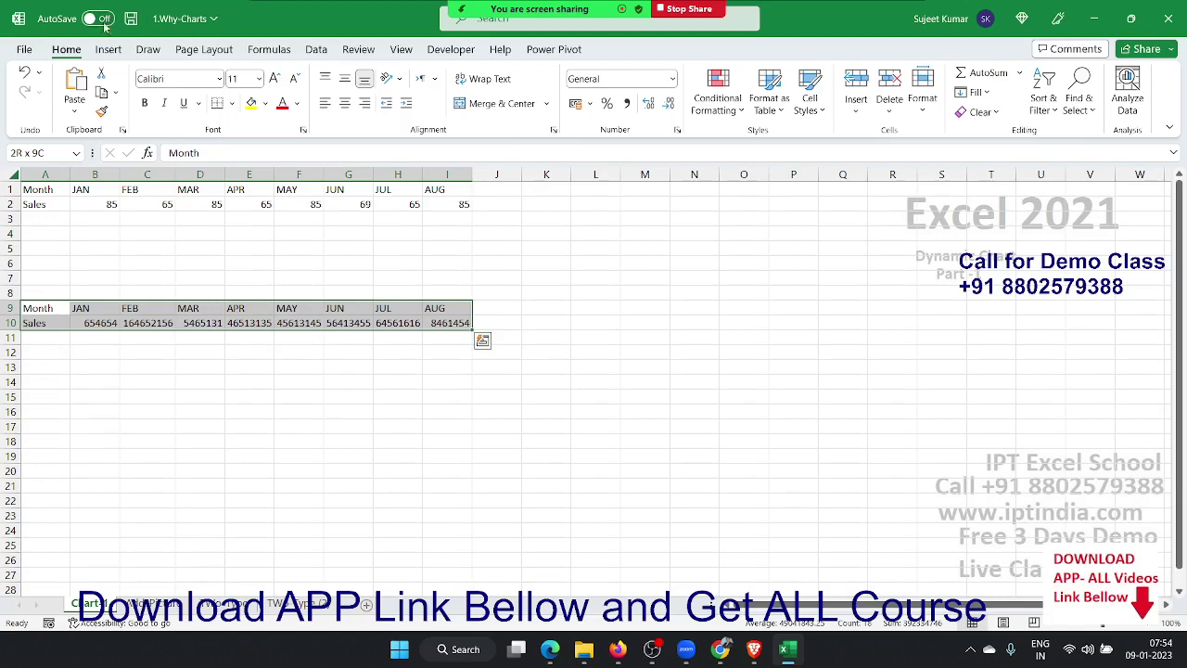
Insert a clustered column chart of A9:I10 and enlarge it across columns J–T.
{"action": "left_click", "coordinate": [108, 49]}
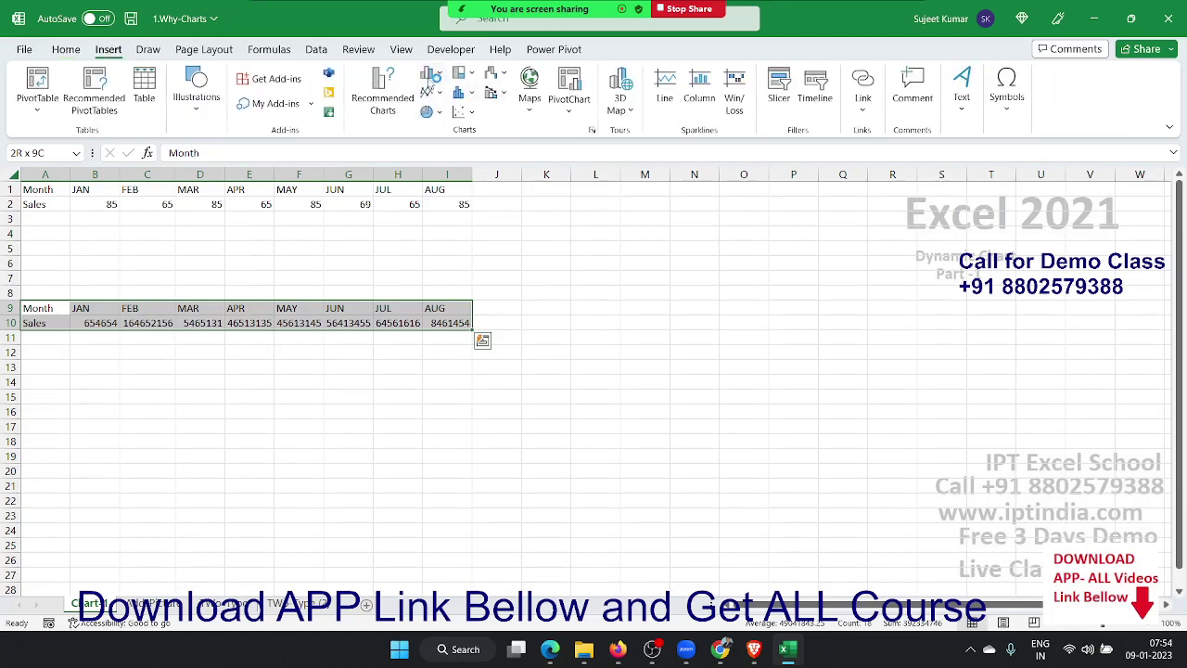
{"action": "left_click", "coordinate": [432, 75]}
{"action": "left_click", "coordinate": [443, 126]}
{"action": "left_click_drag", "start_coordinate": [503, 280], "coordinate": [599, 192]}
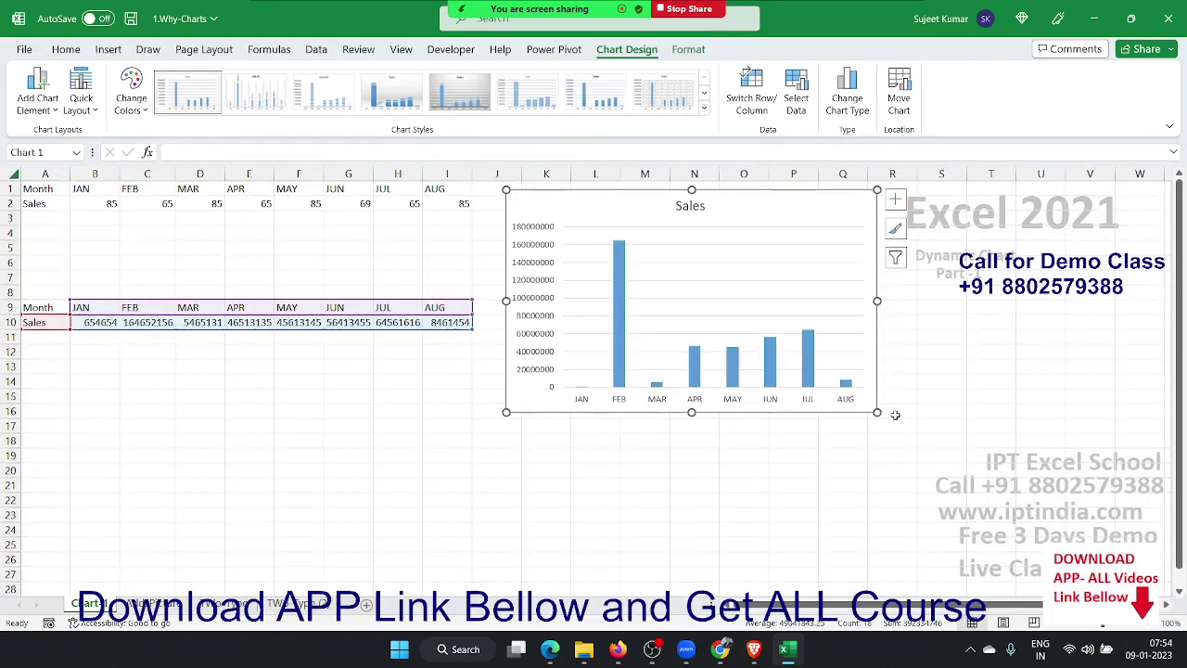
{"action": "left_click_drag", "start_coordinate": [878, 411], "coordinate": [1017, 452]}
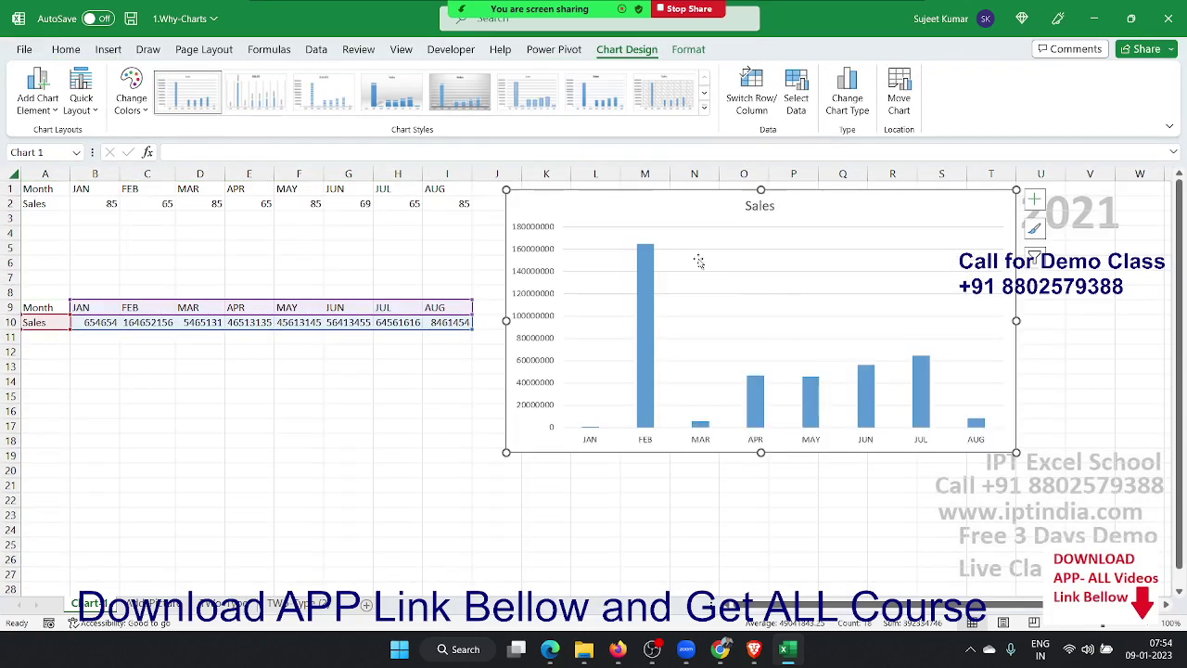
{"action": "left_click_drag", "start_coordinate": [593, 202], "coordinate": [576, 206]}
{"action": "mouse_move", "coordinate": [622, 392]}
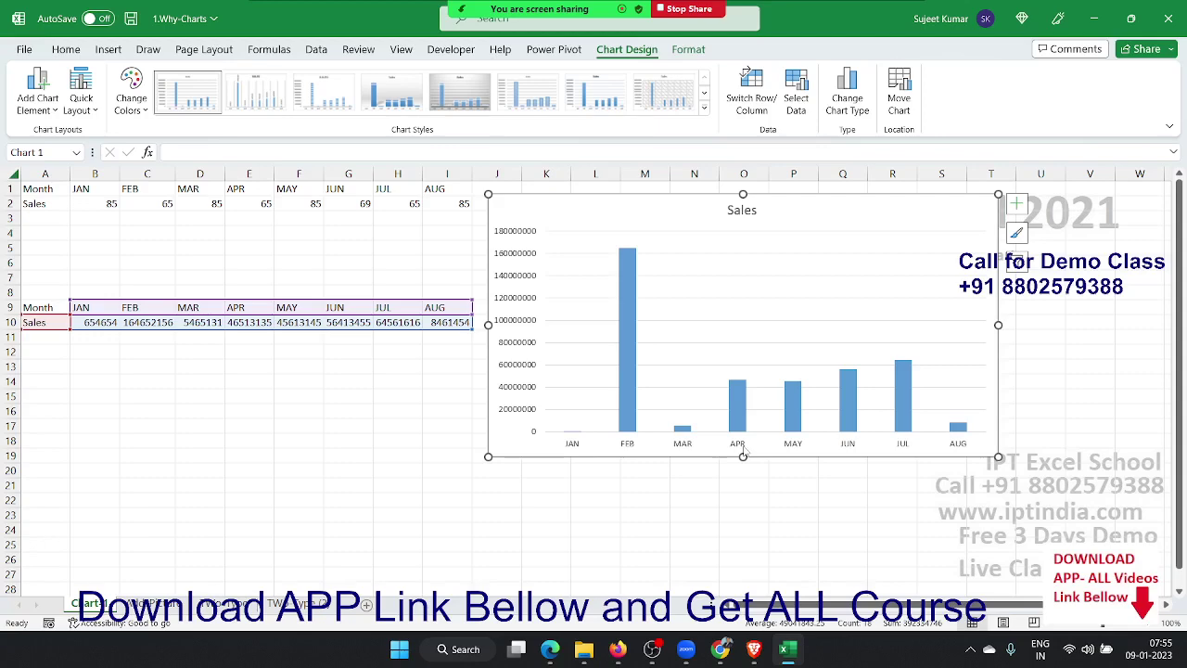
{"action": "left_click", "coordinate": [312, 452]}
Switch to the Bank sheet and select the Bank table A1:G11.
{"action": "left_click", "coordinate": [153, 604]}
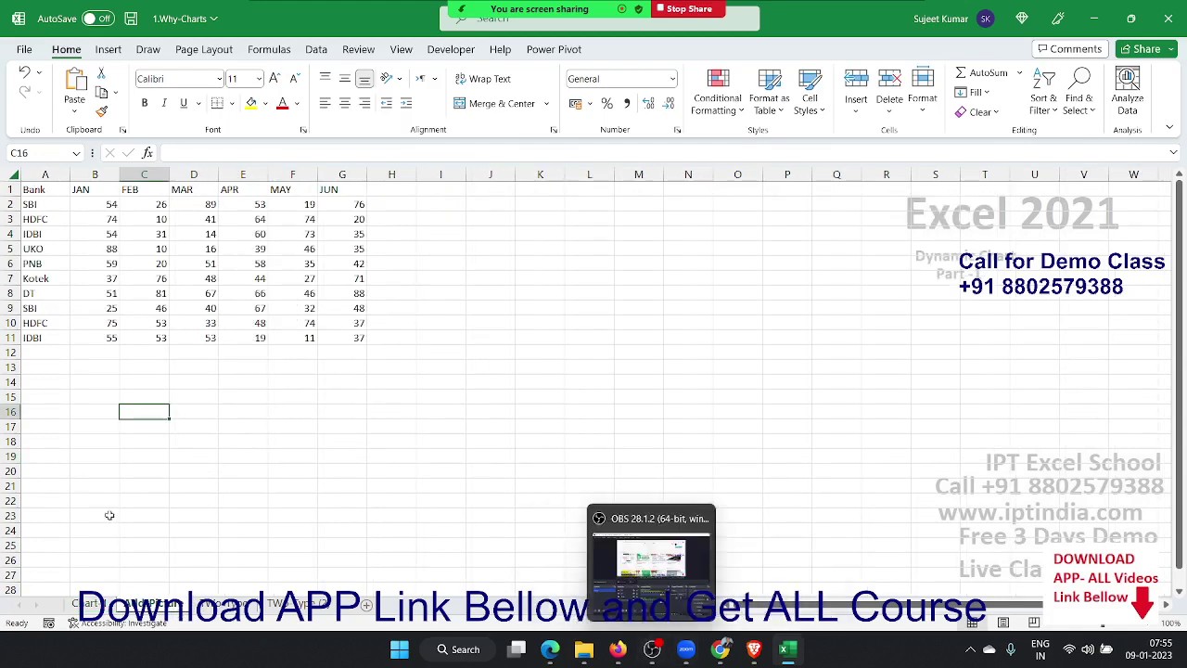
{"action": "left_click", "coordinate": [46, 176]}
{"action": "mouse_move", "coordinate": [37, 189]}
{"action": "left_mouse_down"}
{"action": "mouse_move", "coordinate": [352, 335]}
{"action": "mouse_move", "coordinate": [341, 336]}
{"action": "left_mouse_up"}
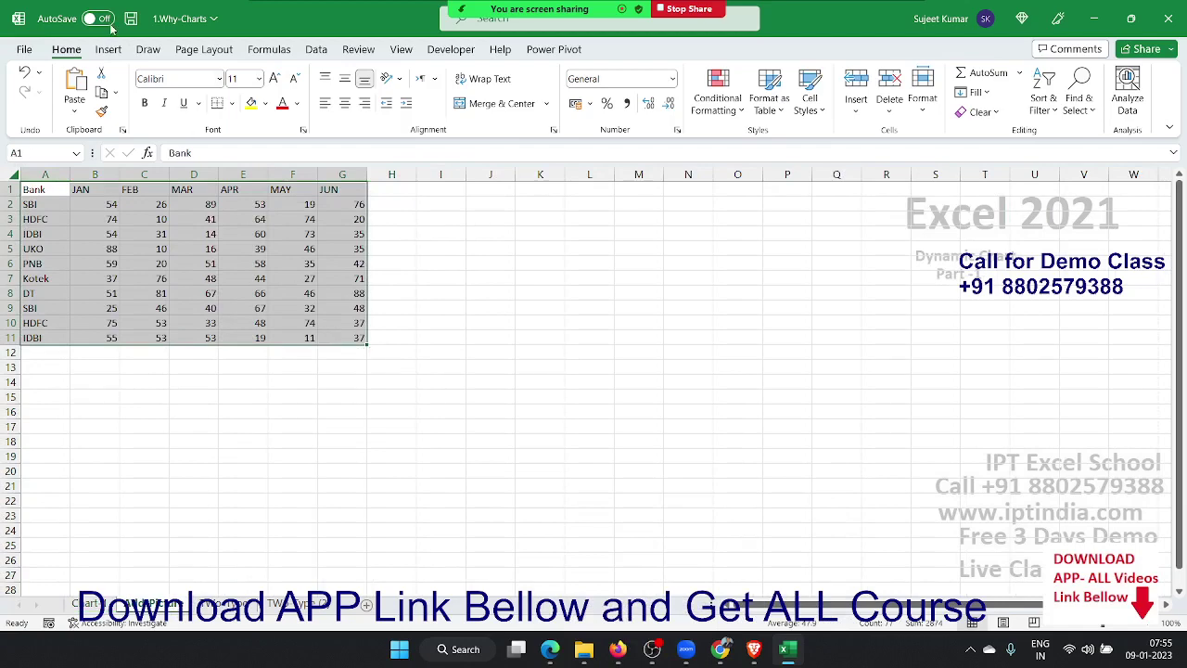
Insert a clustered column chart of the bank data and place it enlarged beside the table.
{"action": "left_click", "coordinate": [113, 50]}
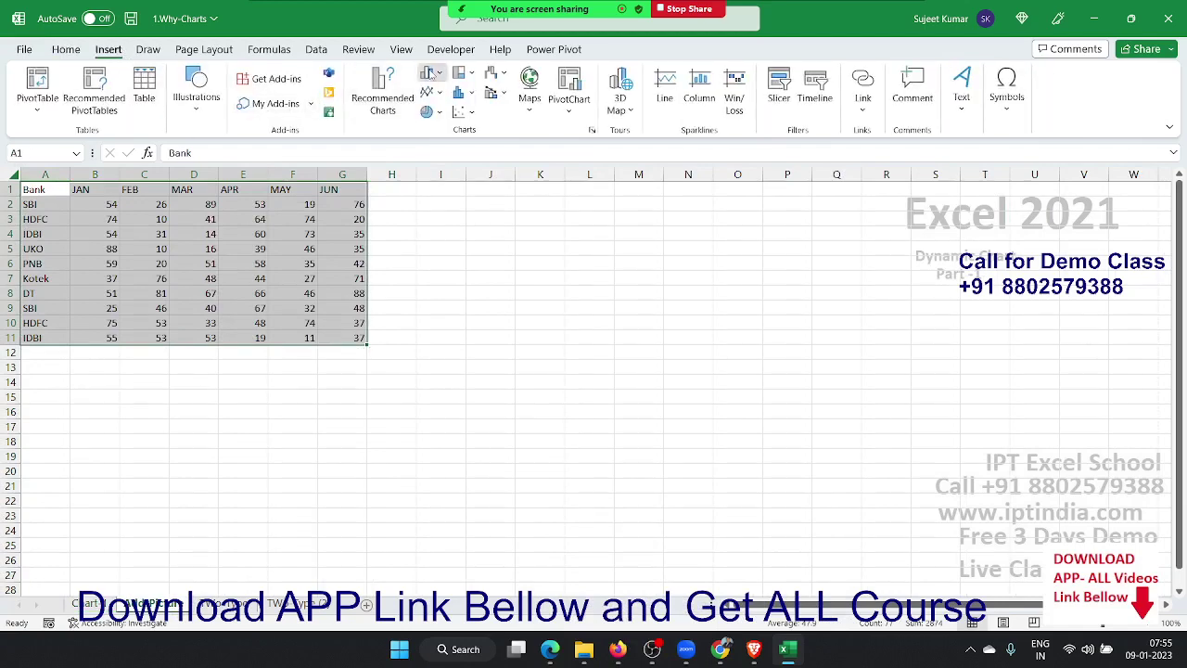
{"action": "left_click", "coordinate": [429, 73]}
{"action": "left_click", "coordinate": [439, 127]}
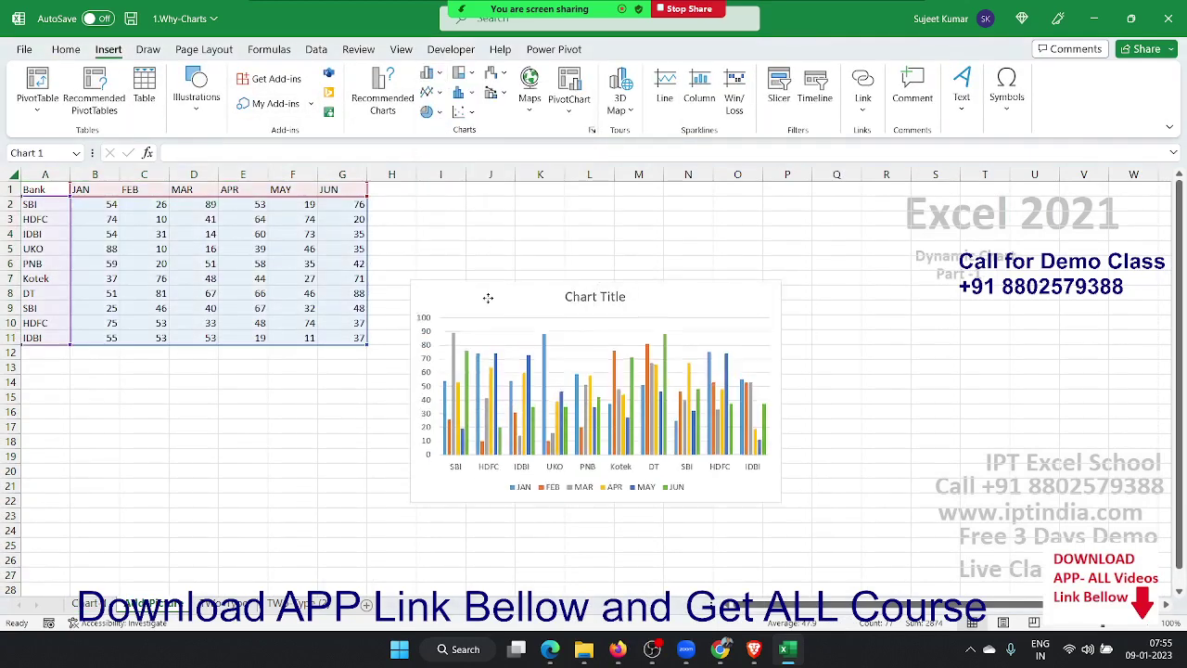
{"action": "left_click_drag", "start_coordinate": [485, 294], "coordinate": [457, 350]}
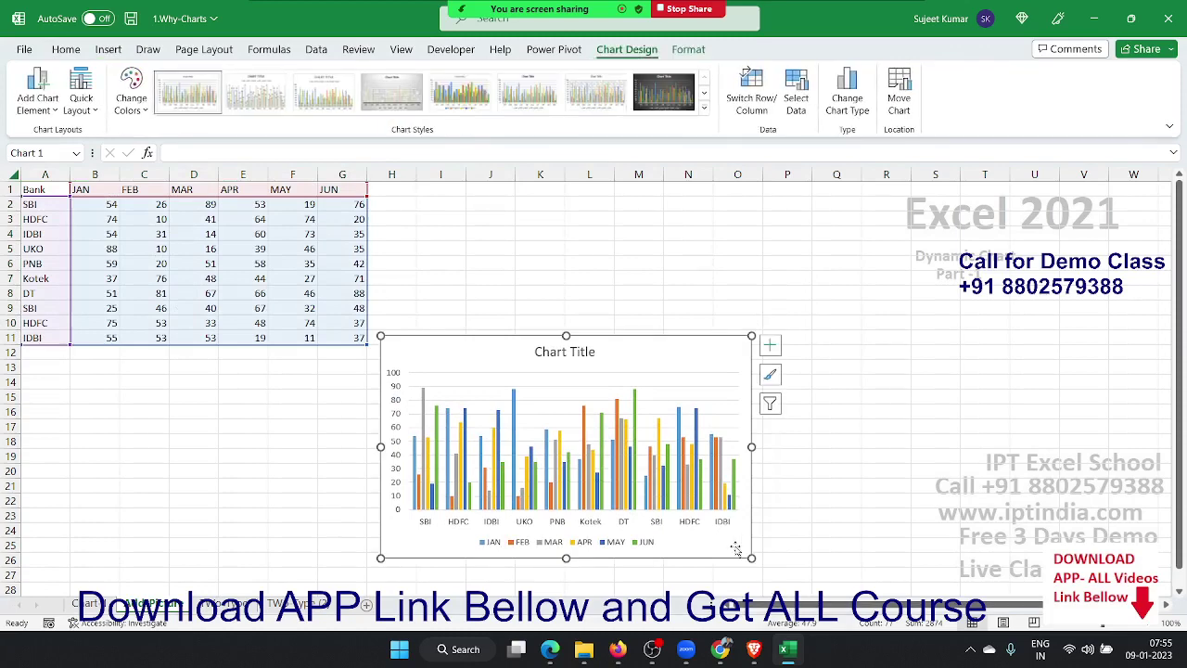
{"action": "left_click_drag", "start_coordinate": [750, 555], "coordinate": [992, 569]}
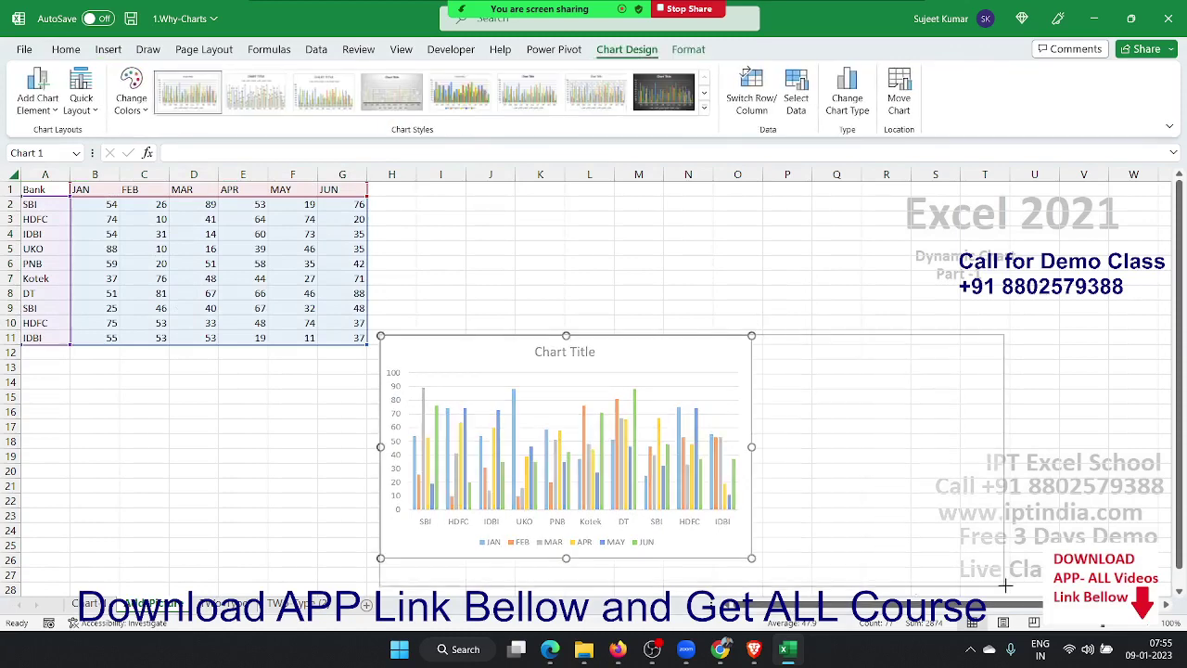
{"action": "mouse_move", "coordinate": [501, 351]}
{"action": "left_mouse_down"}
{"action": "mouse_move", "coordinate": [544, 208]}
{"action": "mouse_move", "coordinate": [502, 193]}
{"action": "left_mouse_up"}
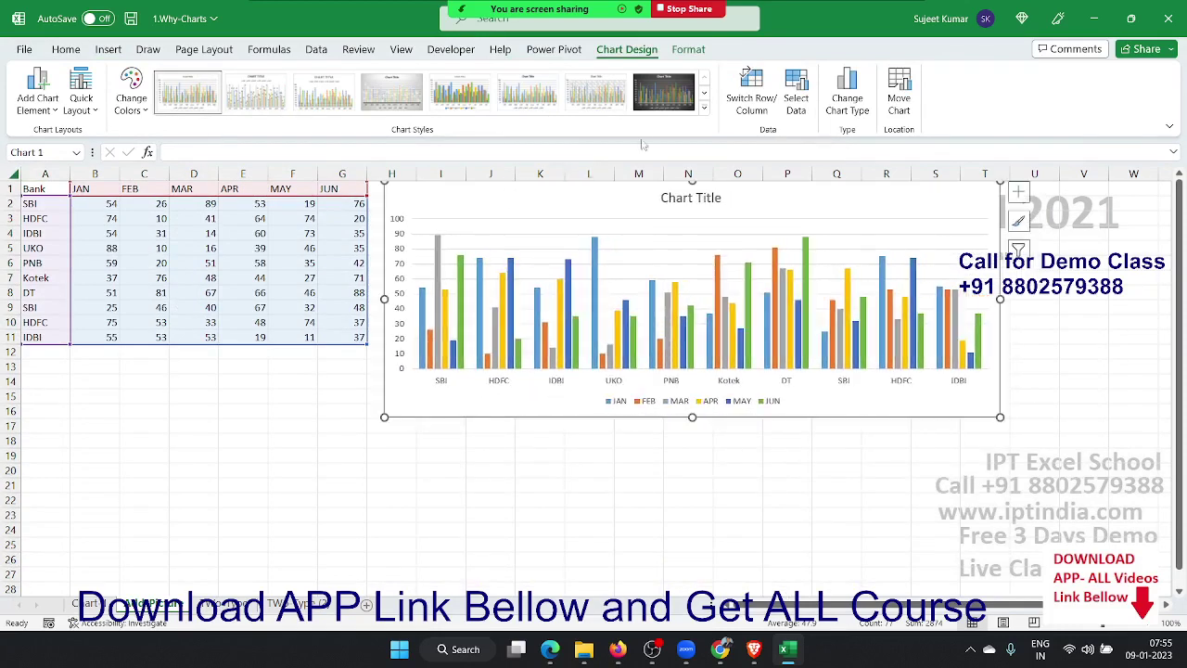
Switch row/column so JAN–JUN form the axis, then select the SBI series.
{"action": "left_click", "coordinate": [758, 104]}
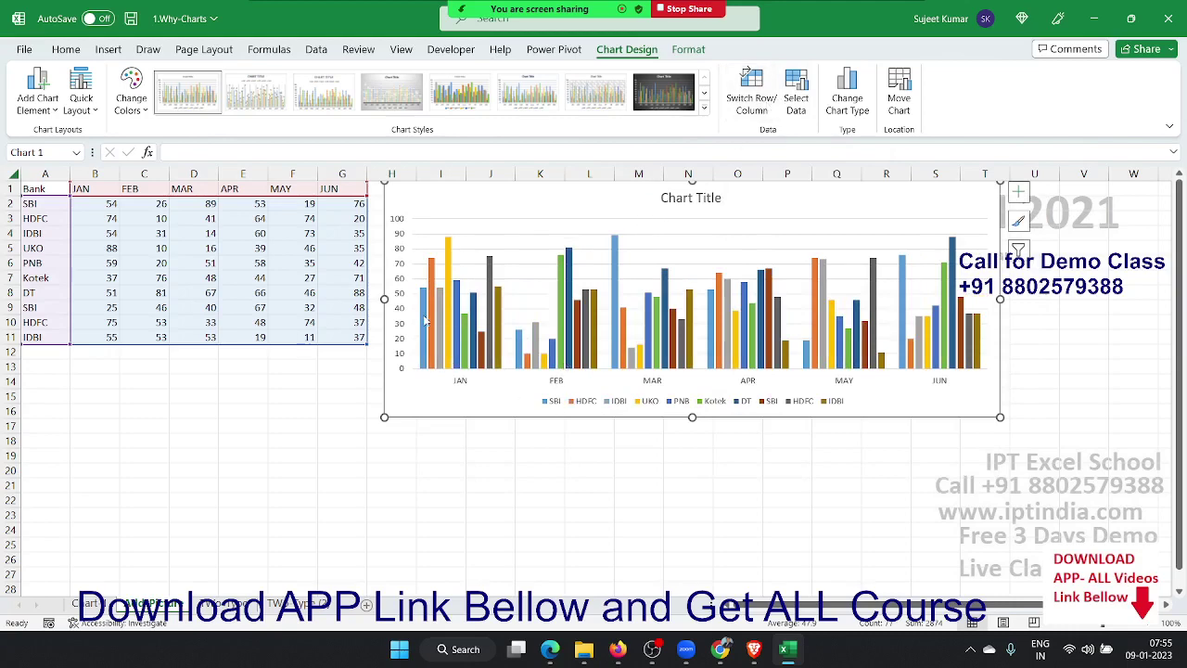
{"action": "mouse_move", "coordinate": [425, 320]}
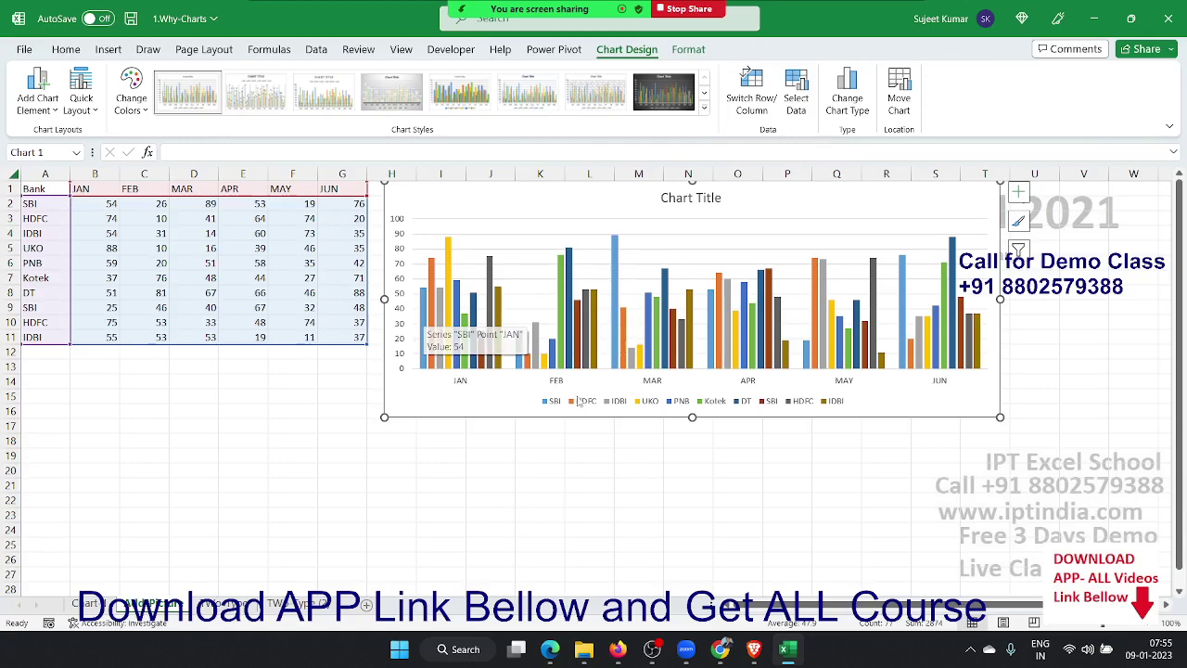
{"action": "left_click", "coordinate": [425, 311]}
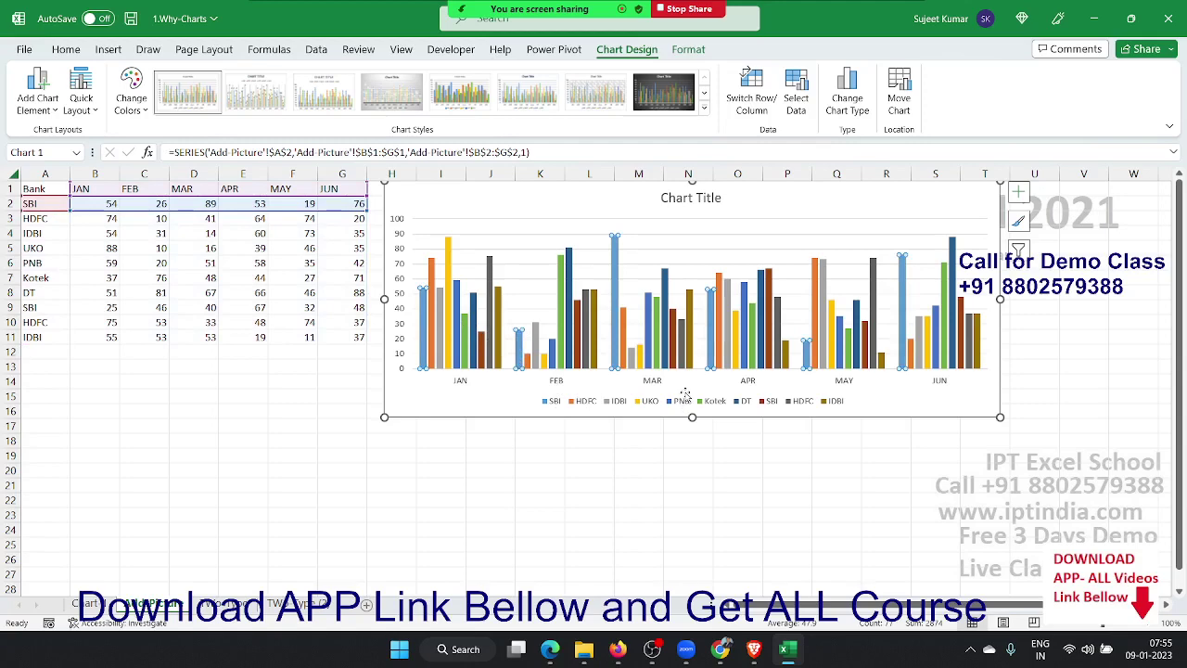
Add value labels (54, 26, 89, 53, 19, 76) to the SBI bars and open Format Data Labels.
{"action": "right_click", "coordinate": [426, 313]}
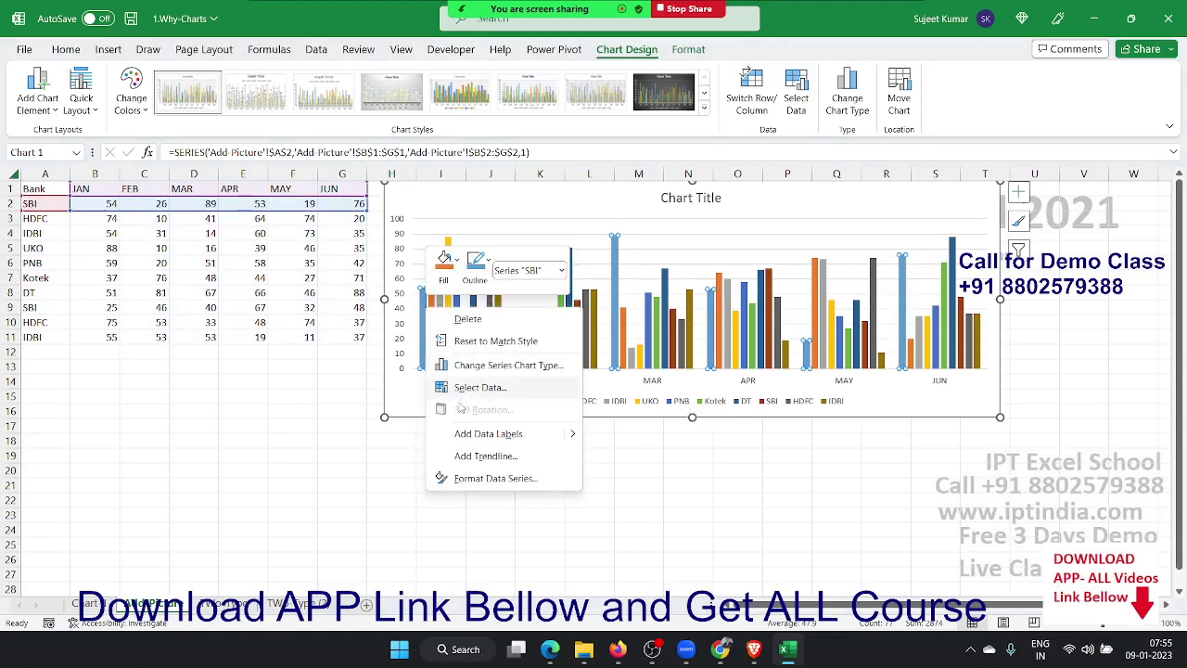
{"action": "left_click", "coordinate": [546, 433]}
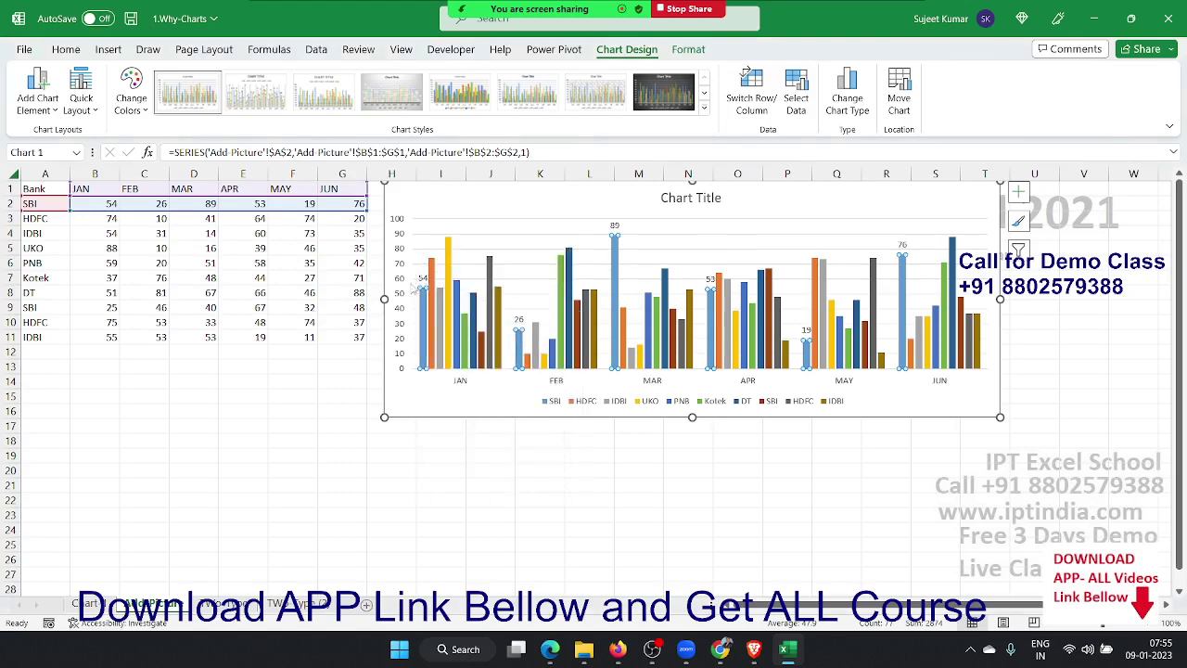
{"action": "left_click", "coordinate": [405, 295]}
{"action": "left_click", "coordinate": [420, 278]}
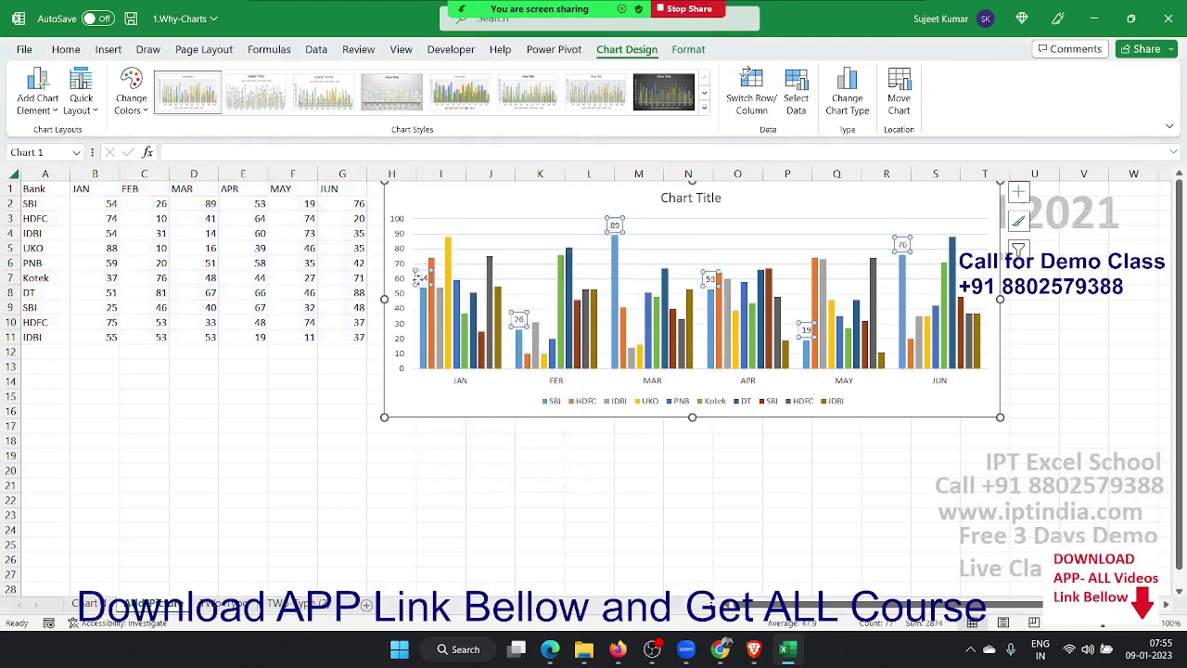
{"action": "right_click", "coordinate": [420, 278]}
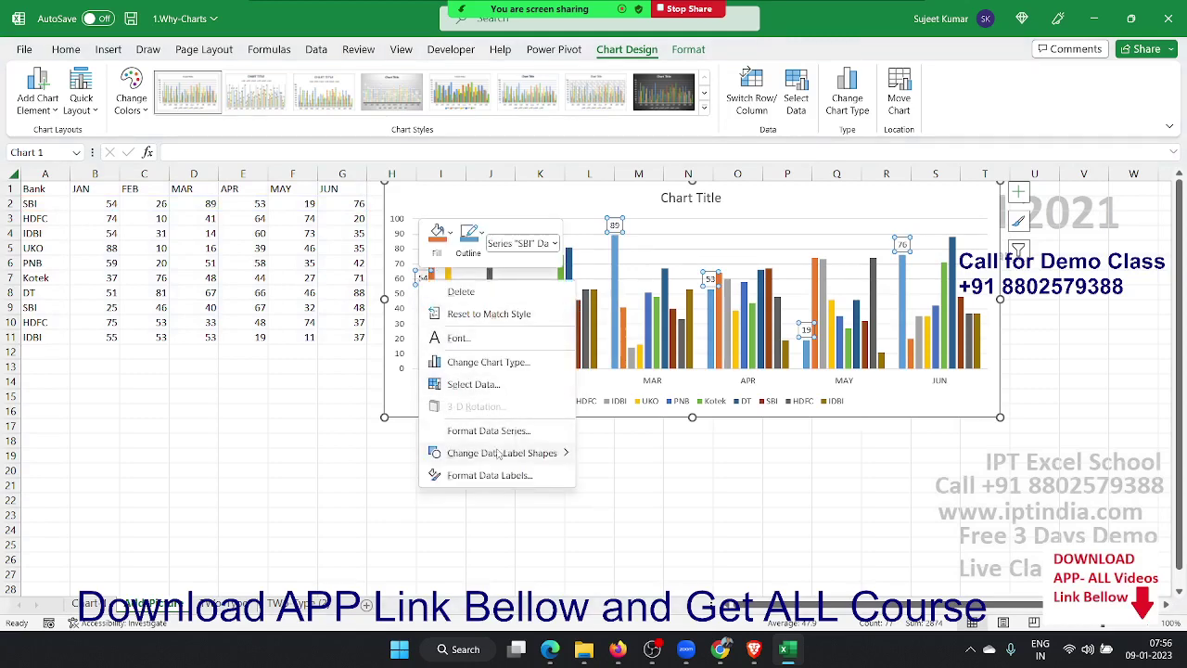
{"action": "mouse_move", "coordinate": [498, 454]}
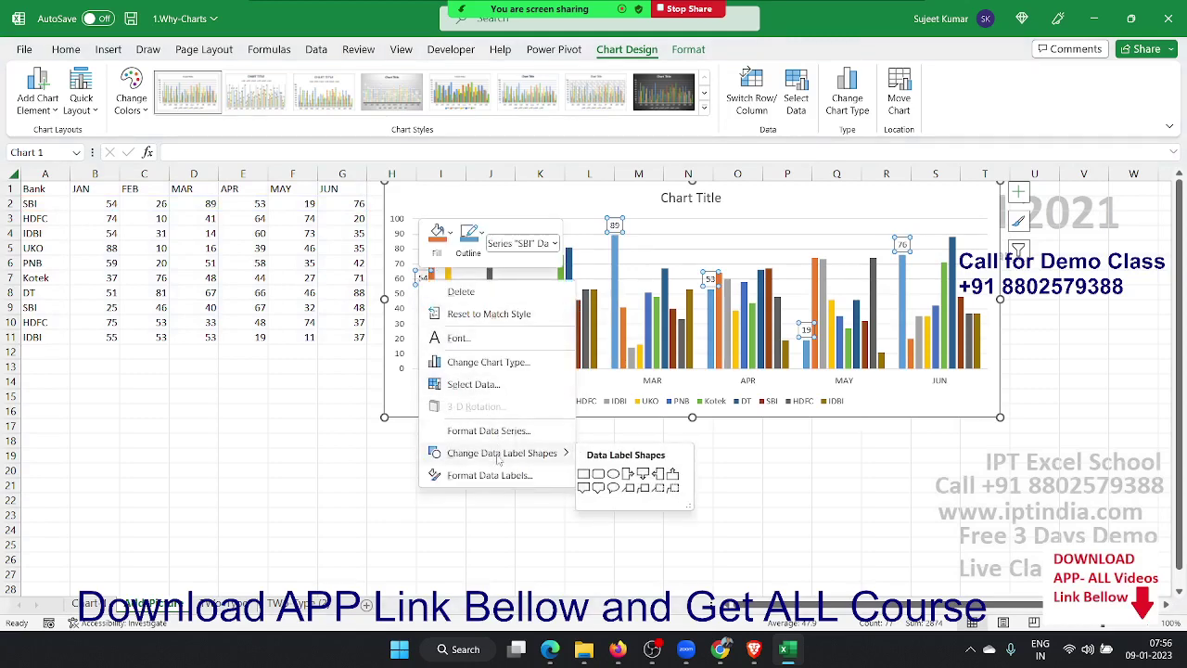
{"action": "left_click", "coordinate": [490, 475]}
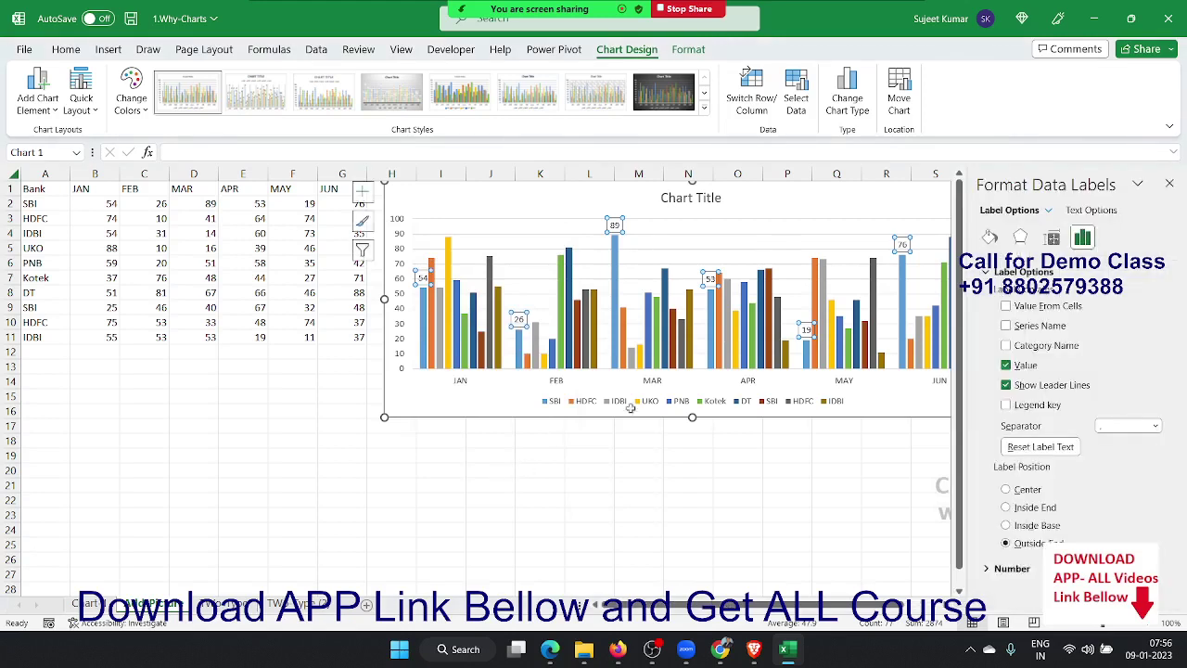
Make the SBI labels show series name with value, rotated 90° to run vertically.
{"action": "left_click", "coordinate": [1006, 345]}
{"action": "left_click", "coordinate": [1006, 345]}
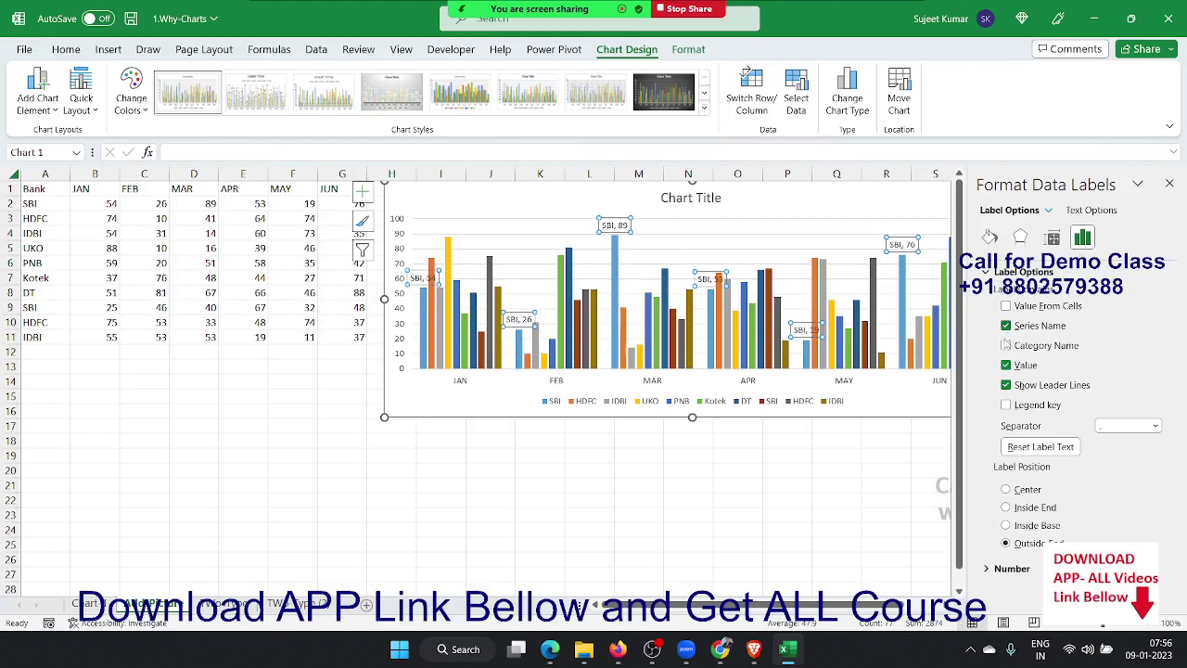
{"action": "left_click", "coordinate": [1052, 237]}
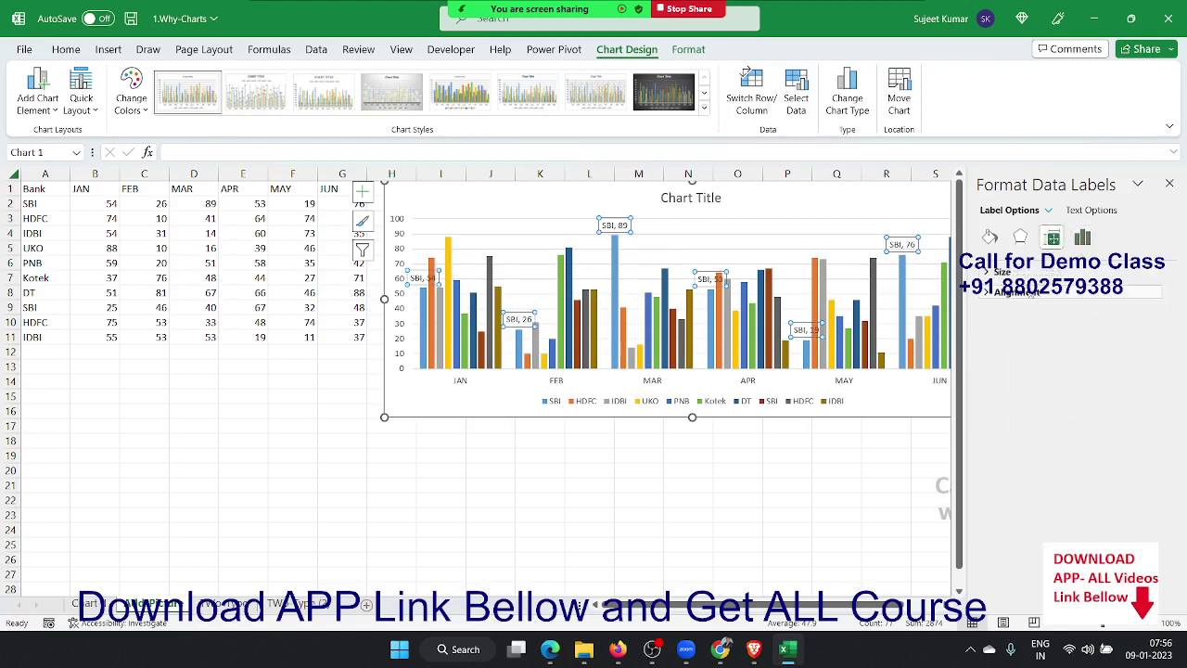
{"action": "left_click", "coordinate": [1020, 292]}
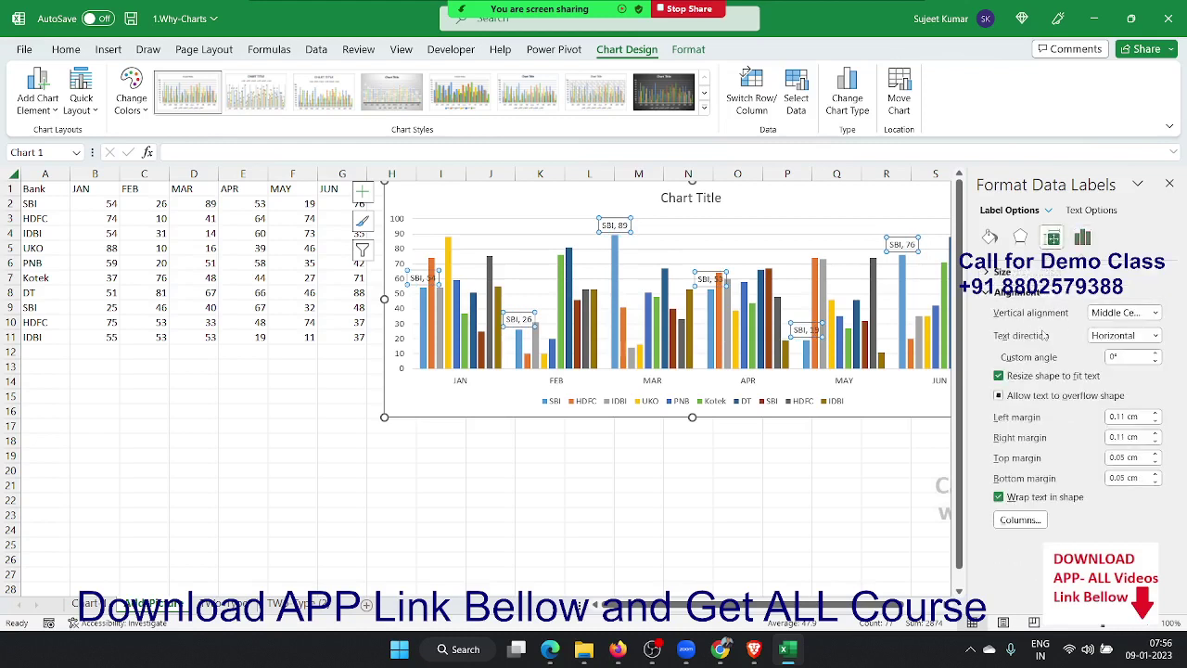
{"action": "left_click", "coordinate": [1102, 339]}
{"action": "left_click", "coordinate": [1106, 416]}
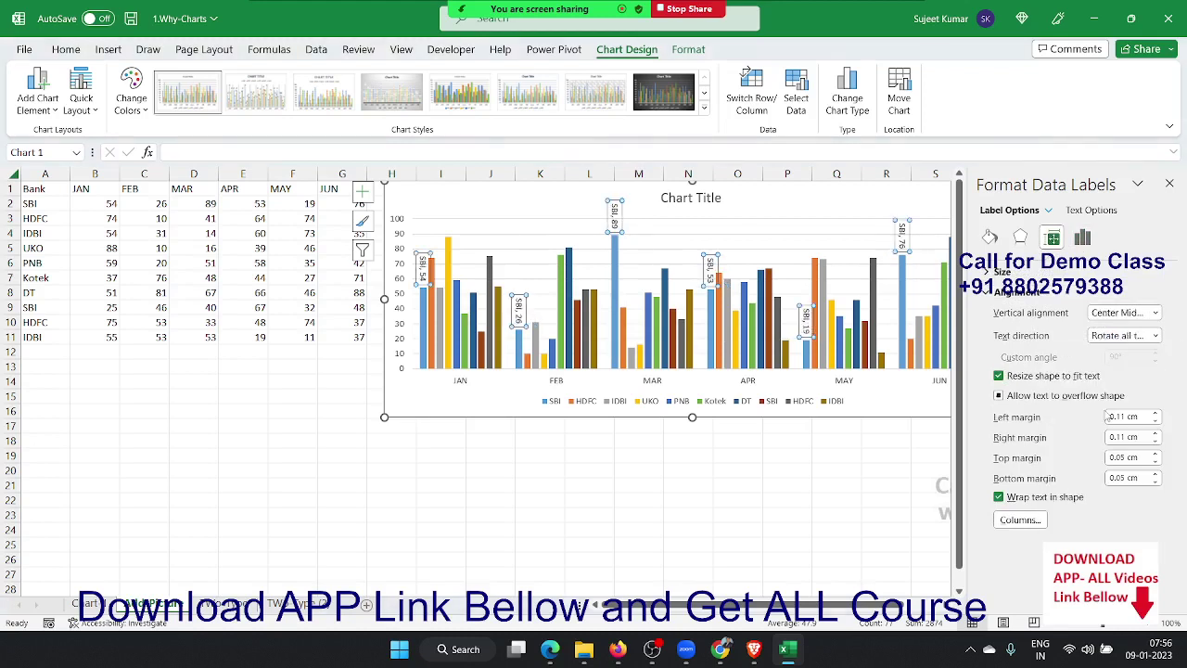
{"action": "left_click", "coordinate": [506, 423]}
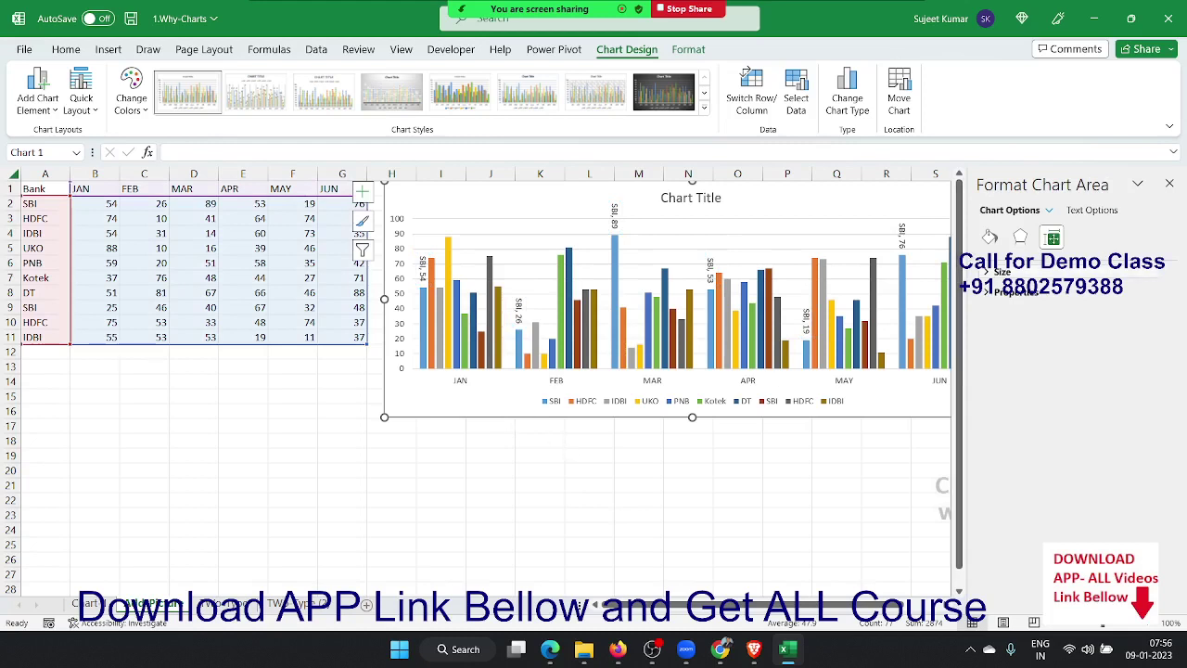
{"action": "left_click", "coordinate": [1169, 185]}
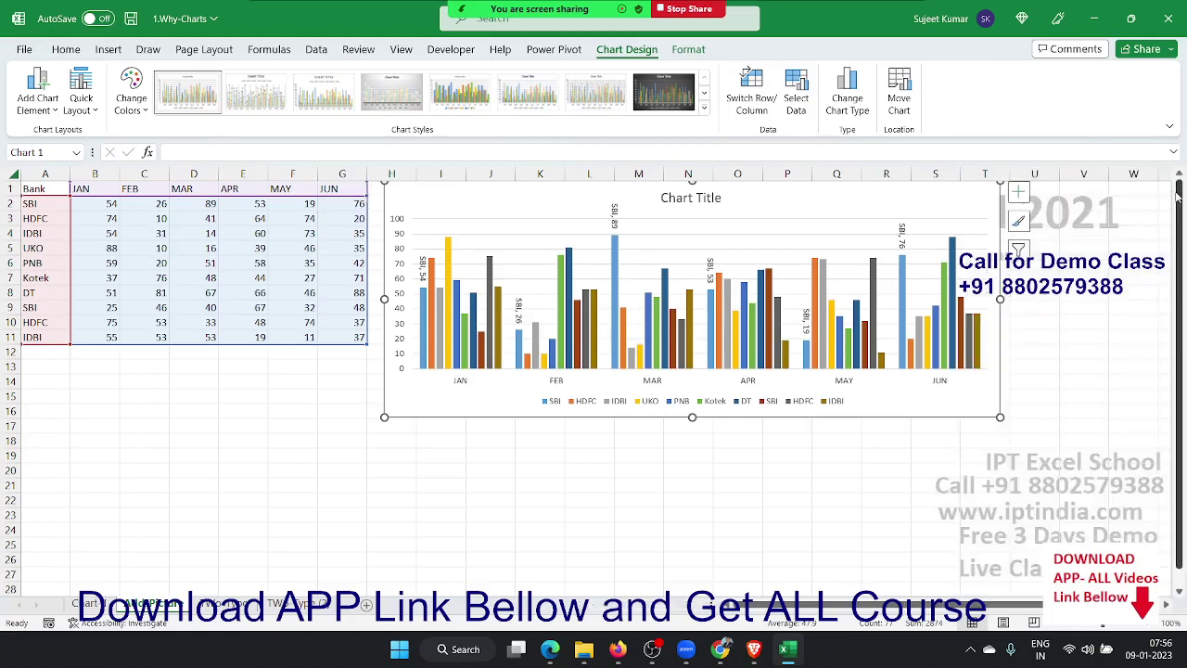
{"action": "left_click", "coordinate": [478, 464]}
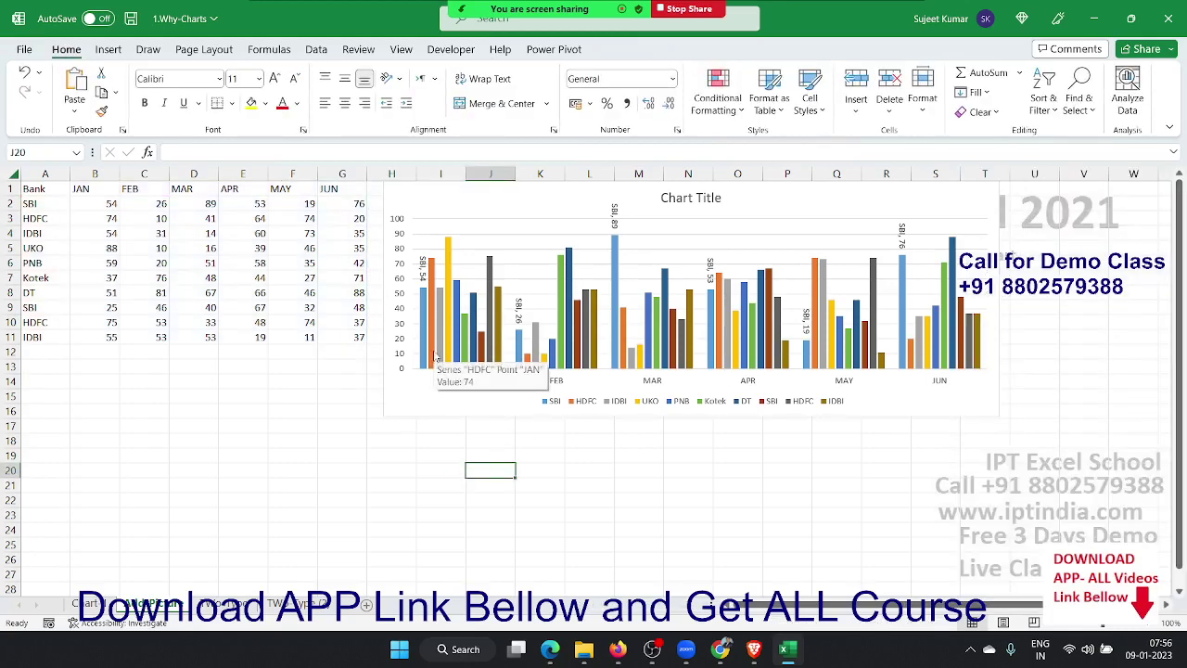
Enlarge the bank chart, move it below the data table, and widen it to the right.
{"action": "left_click", "coordinate": [957, 420]}
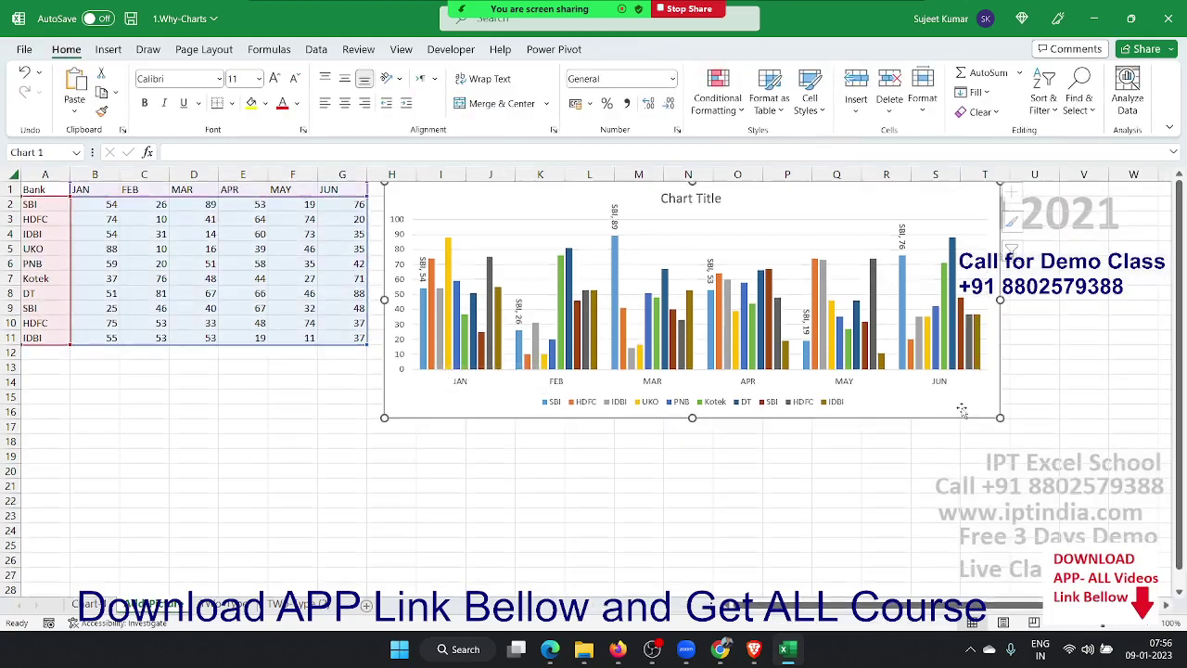
{"action": "left_click_drag", "start_coordinate": [999, 417], "coordinate": [1130, 438]}
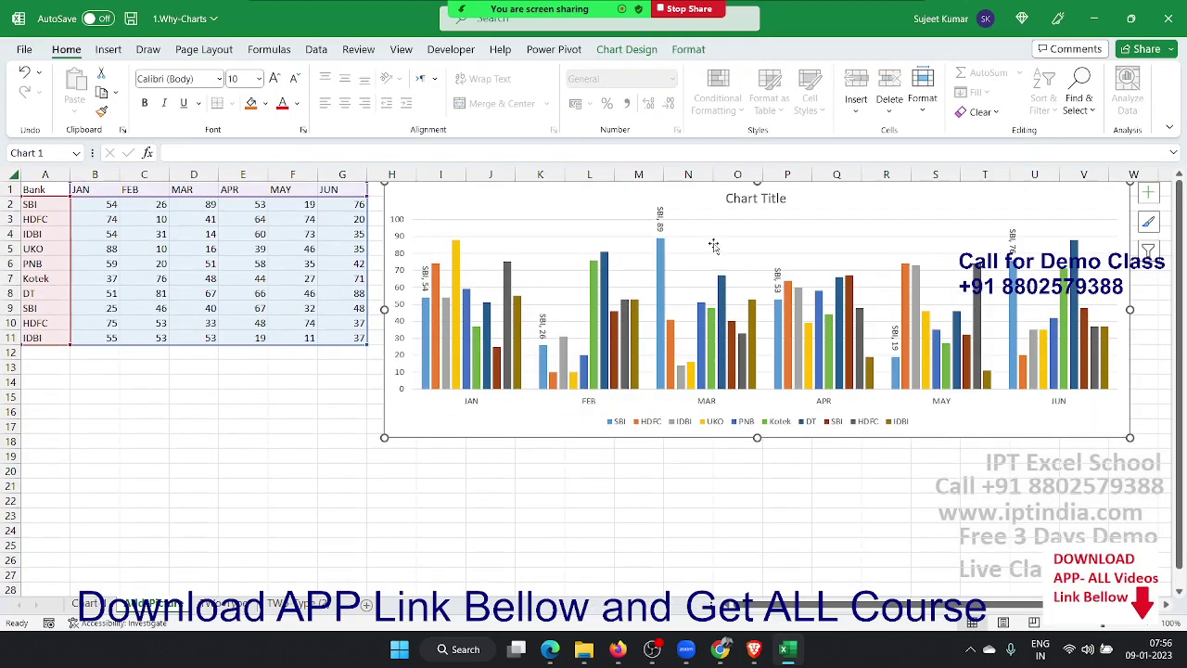
{"action": "left_click_drag", "start_coordinate": [610, 220], "coordinate": [235, 376]}
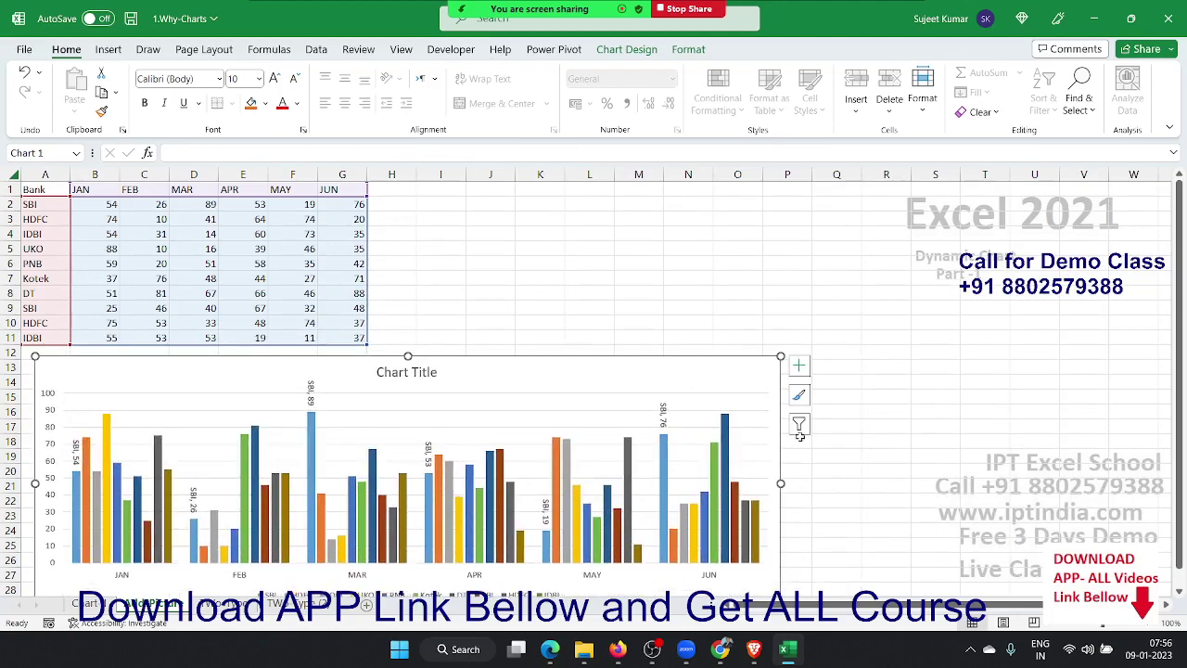
{"action": "left_click_drag", "start_coordinate": [781, 356], "coordinate": [909, 352]}
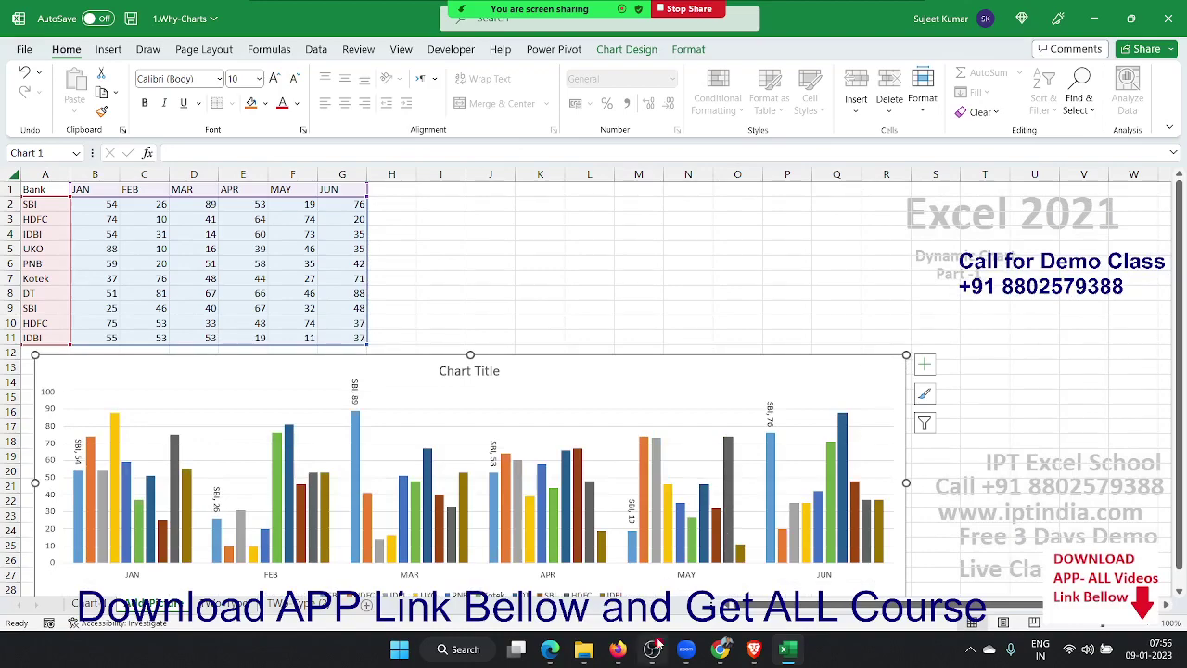
In Brave, open a new tab and search Google for 'hdfc bank logo'.
{"action": "mouse_move", "coordinate": [720, 648]}
{"action": "left_click", "coordinate": [761, 529]}
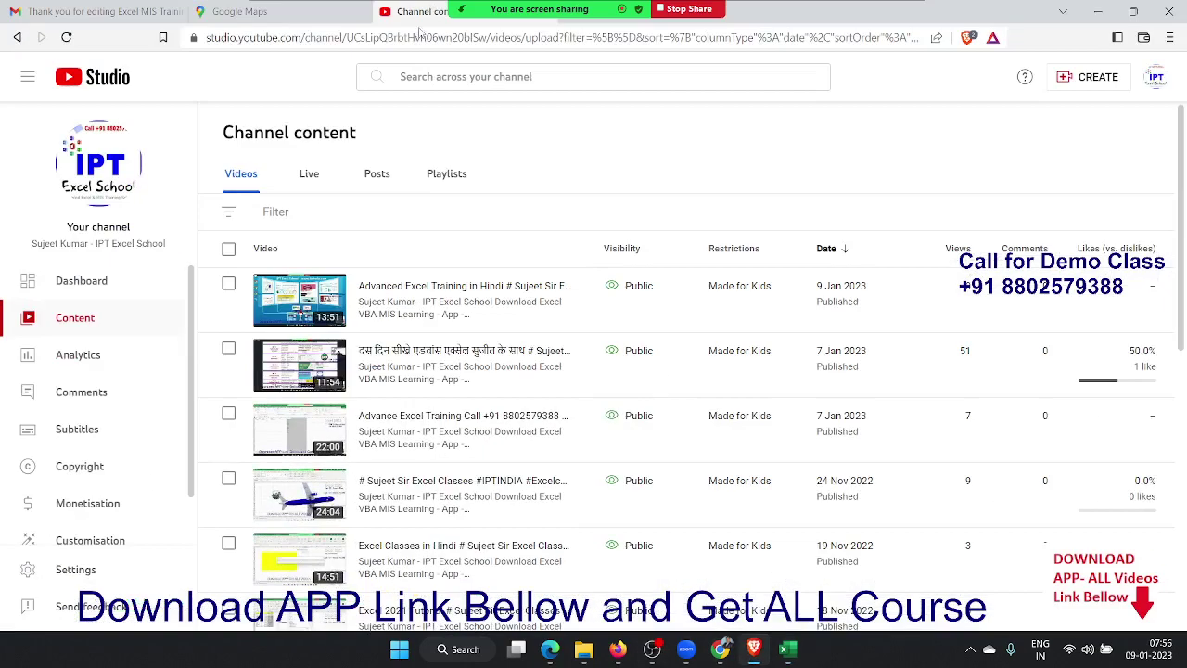
{"action": "mouse_move", "coordinate": [473, 11]}
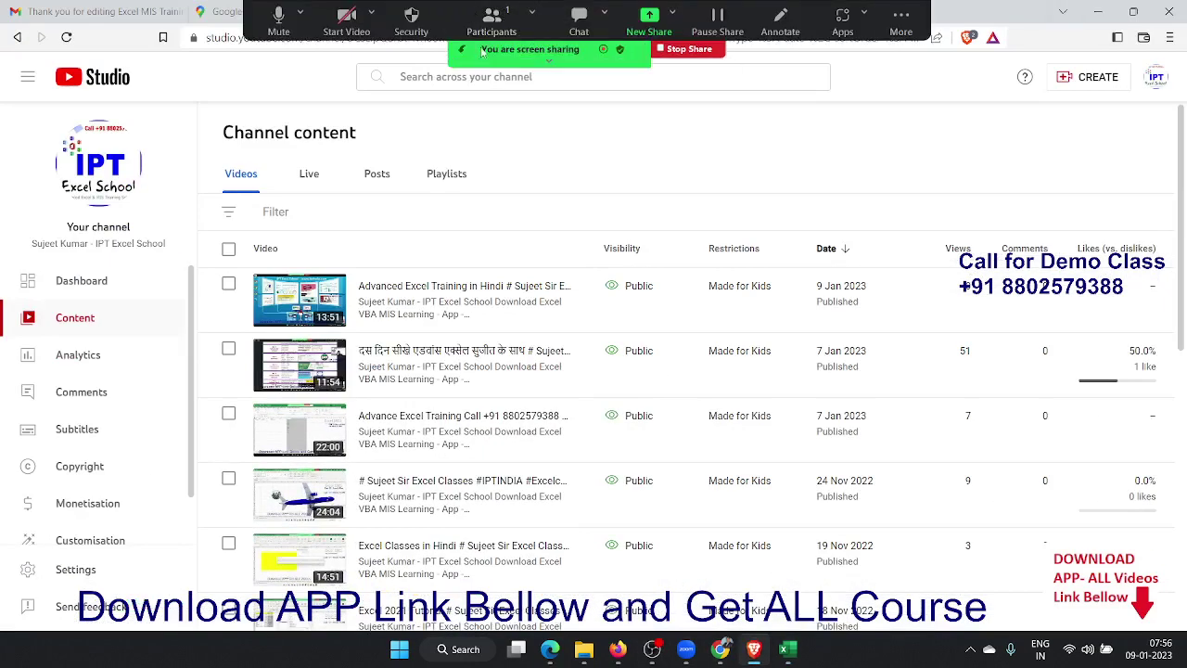
{"action": "left_click", "coordinate": [579, 19]}
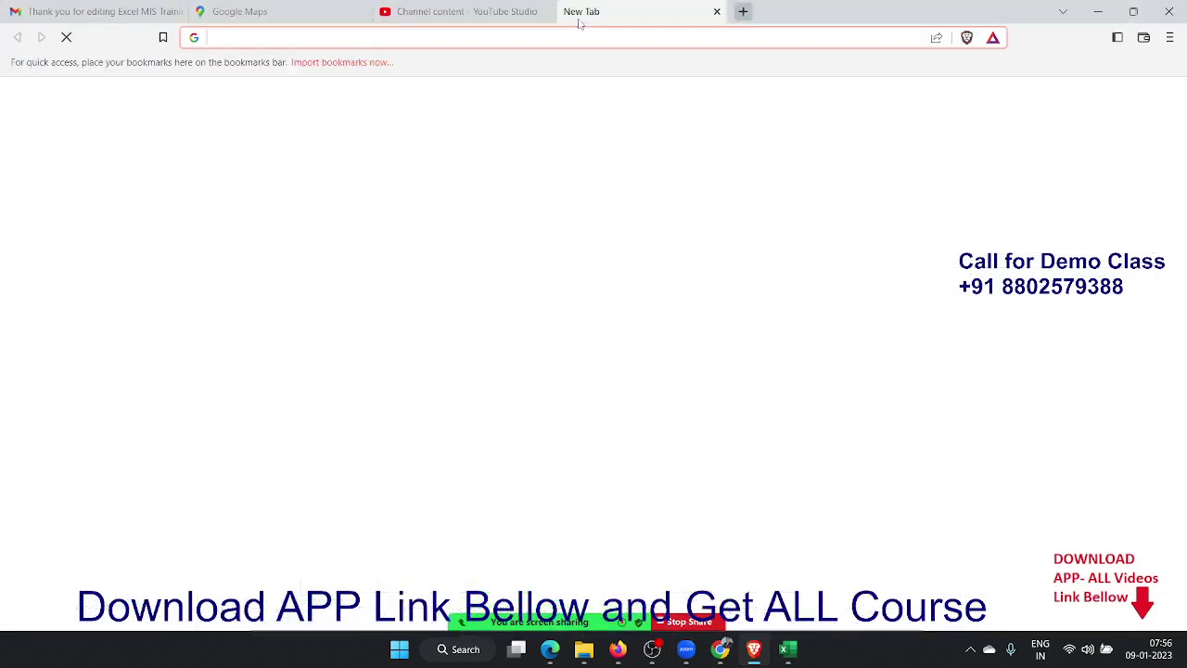
{"action": "type", "text": "go"}
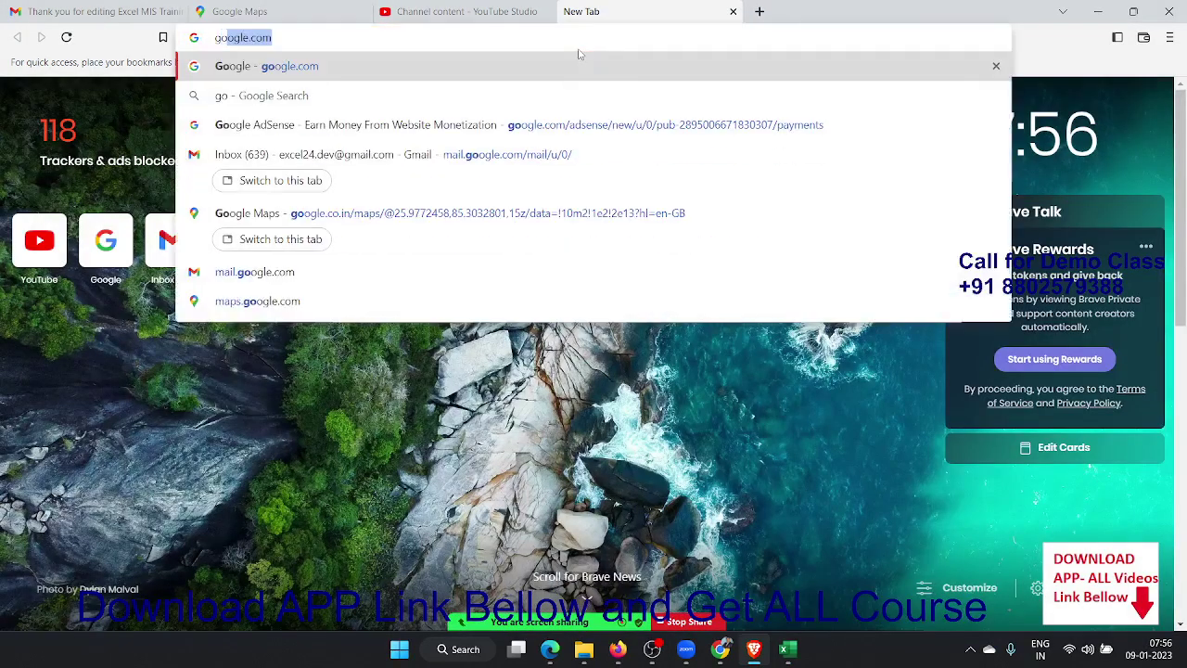
{"action": "key", "text": "Return"}
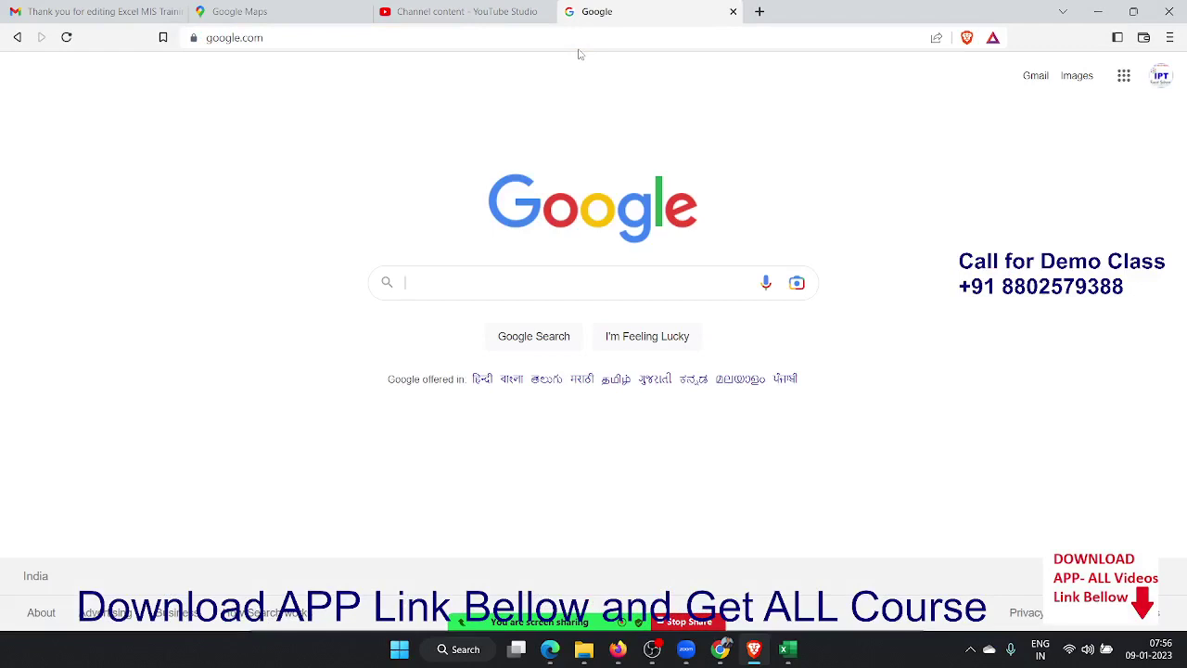
{"action": "type", "text": "hd"}
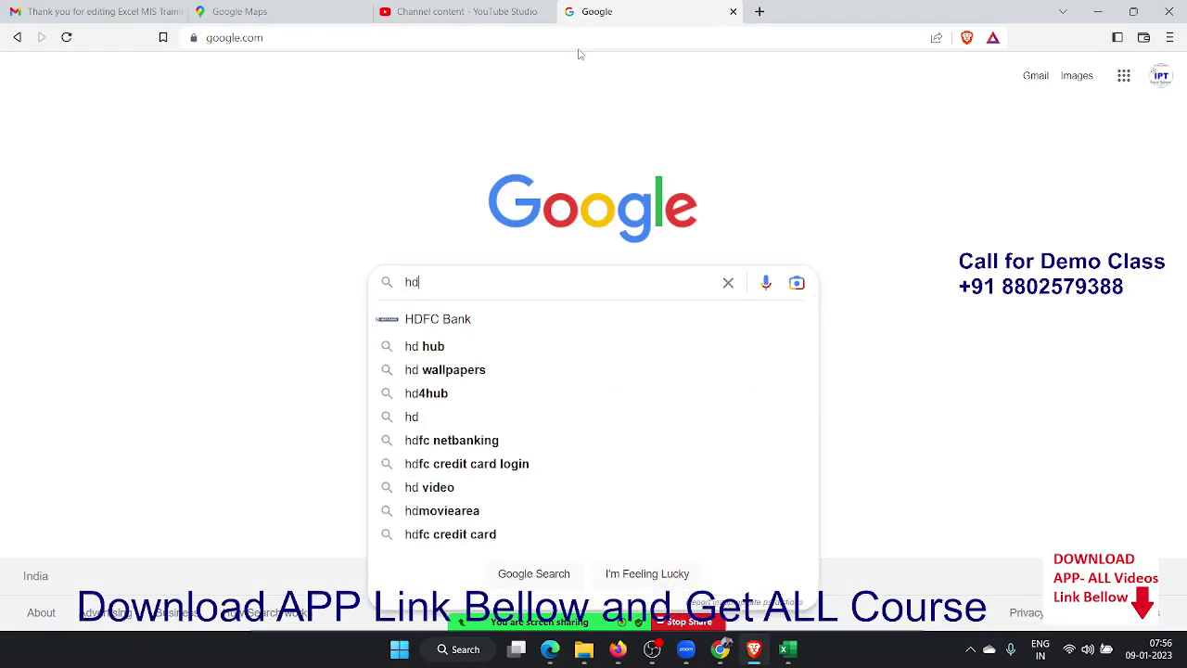
{"action": "type", "text": "fc "}
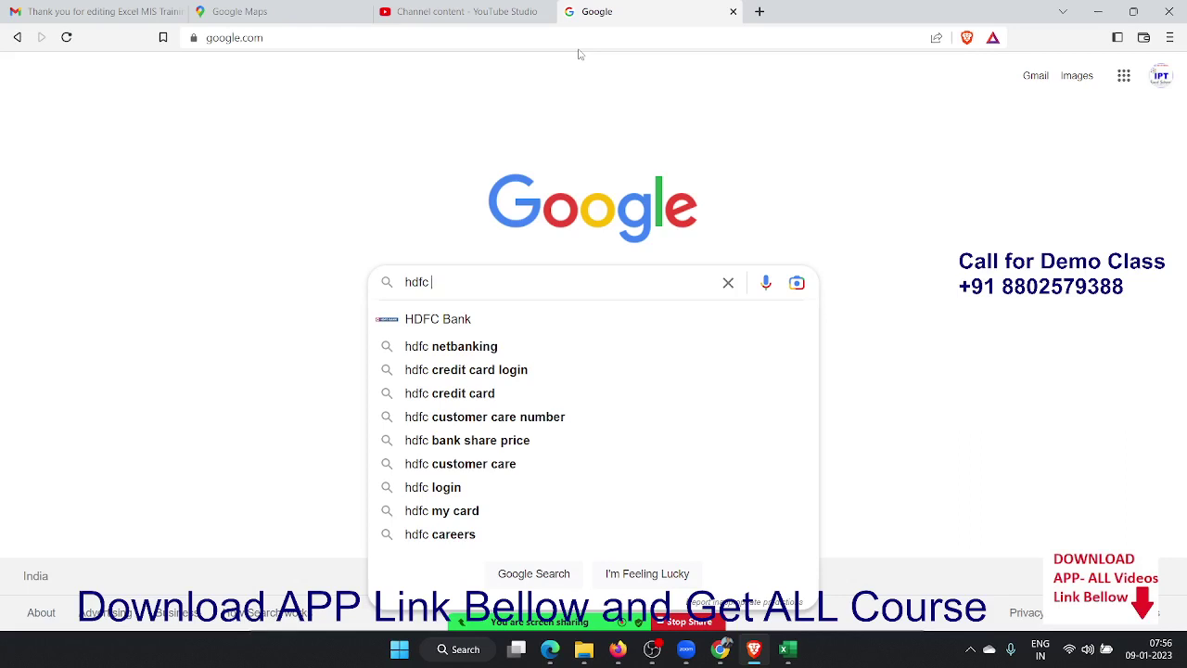
{"action": "type", "text": "bank lo"}
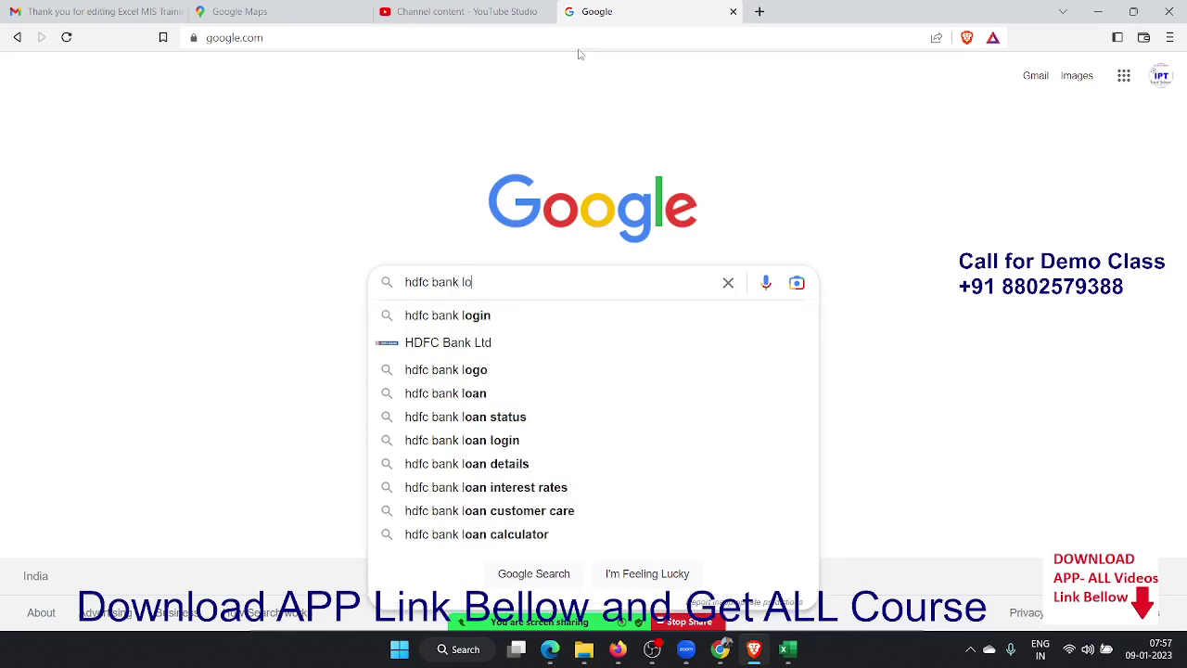
{"action": "type", "text": "go"}
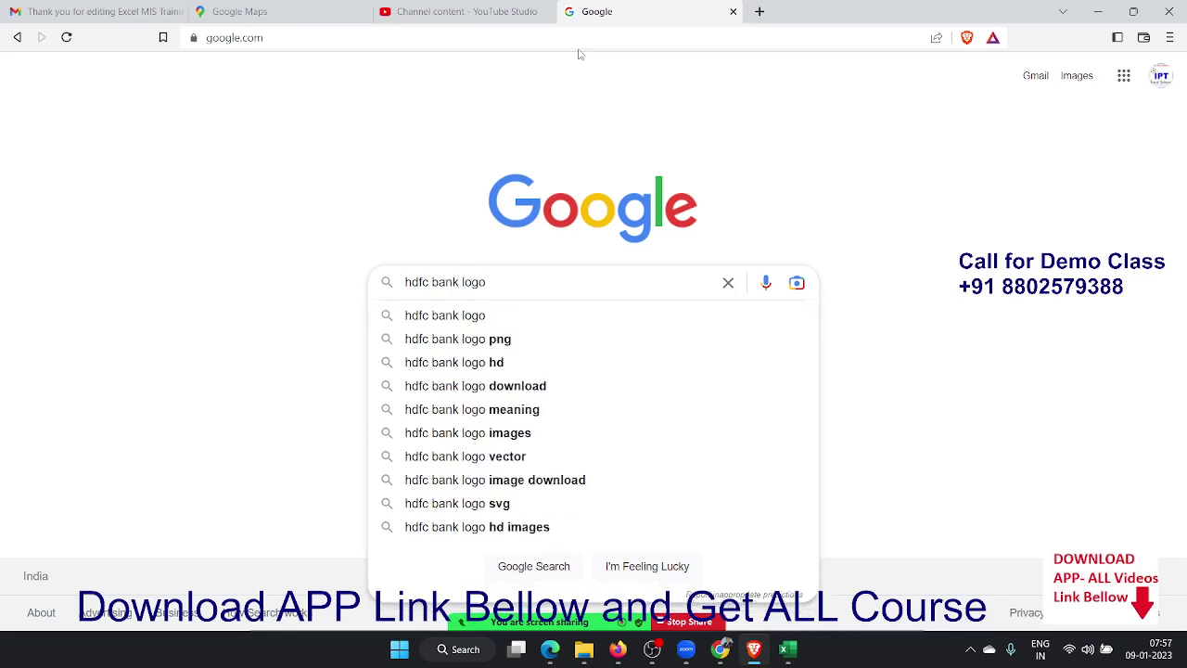
{"action": "key", "text": "Return"}
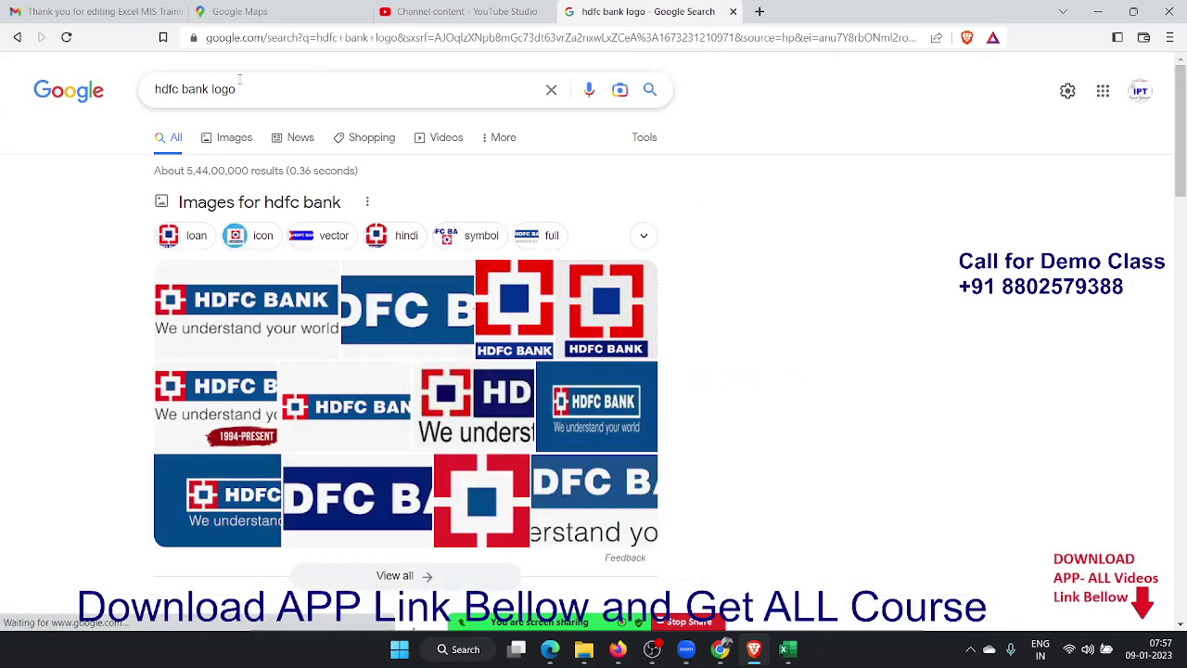
Copy the Wikipedia HDFC Bank logo from the image results and return to Excel.
{"action": "left_click", "coordinate": [239, 139]}
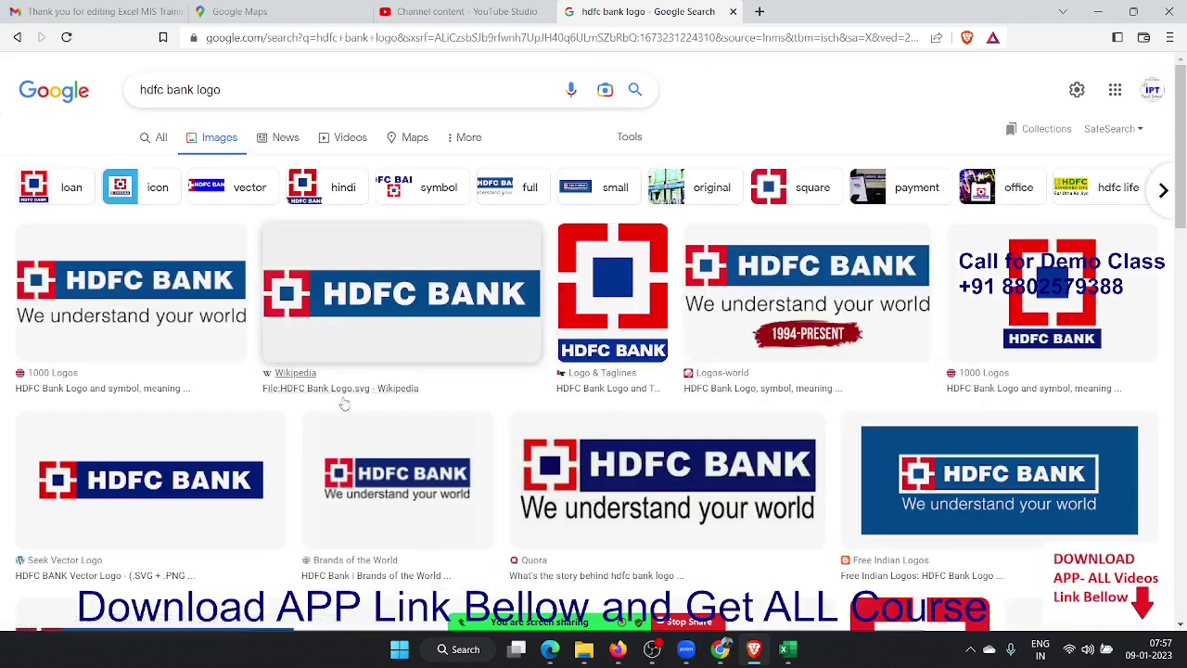
{"action": "left_click", "coordinate": [363, 315]}
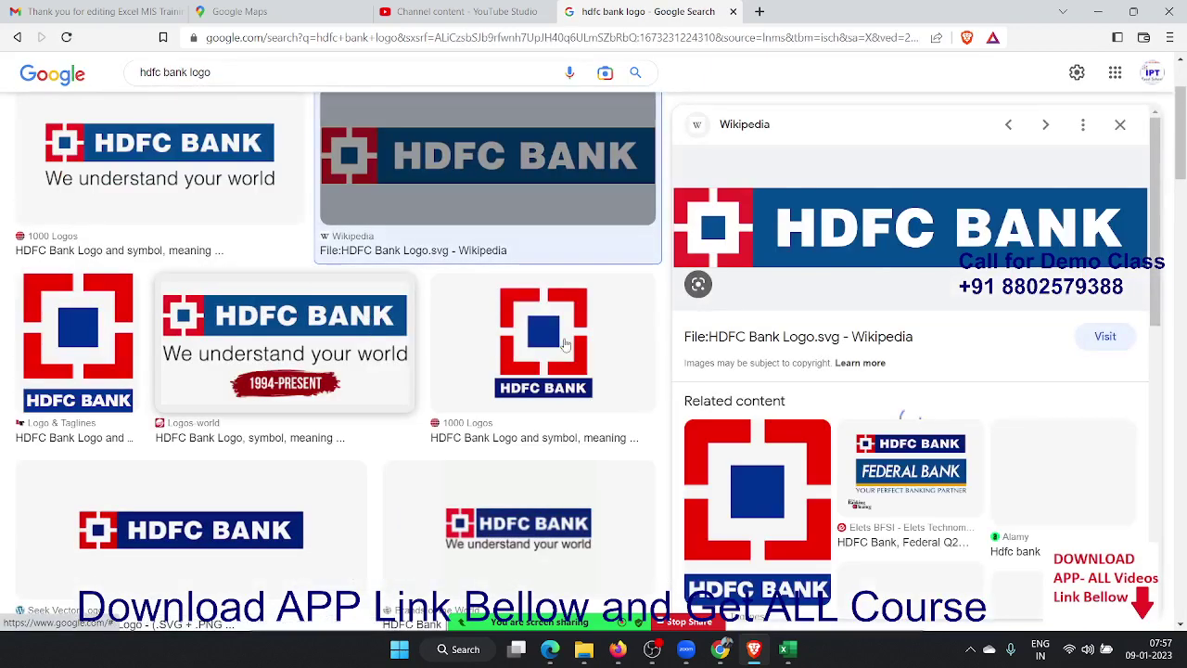
{"action": "right_click", "coordinate": [853, 230]}
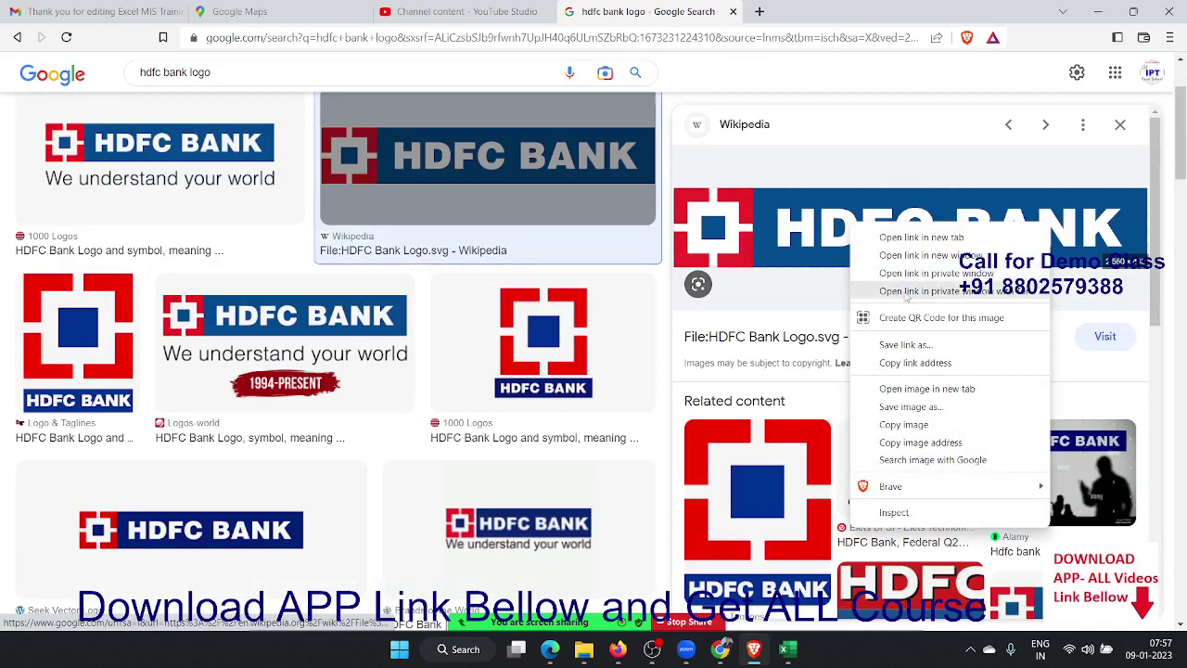
{"action": "left_click", "coordinate": [934, 426]}
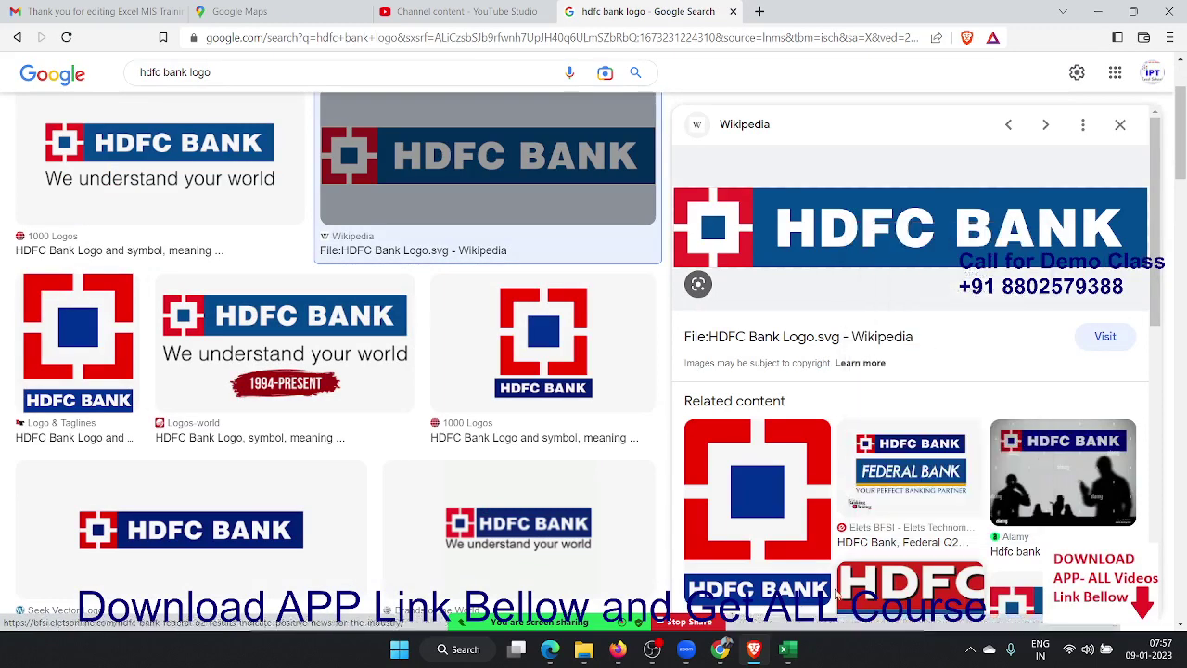
{"action": "left_click", "coordinate": [787, 650]}
Paste the HDFC Bank logo onto the sheet and set its height to 2 cm.
{"action": "left_click", "coordinate": [561, 245]}
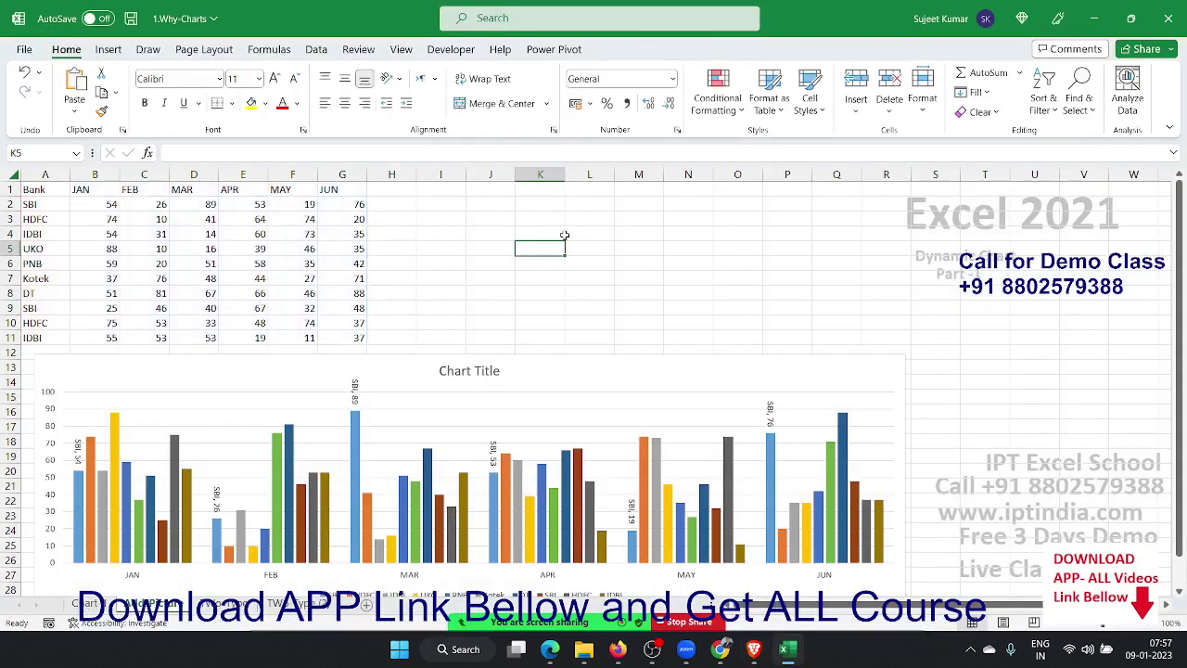
{"action": "key", "text": "ctrl+v"}
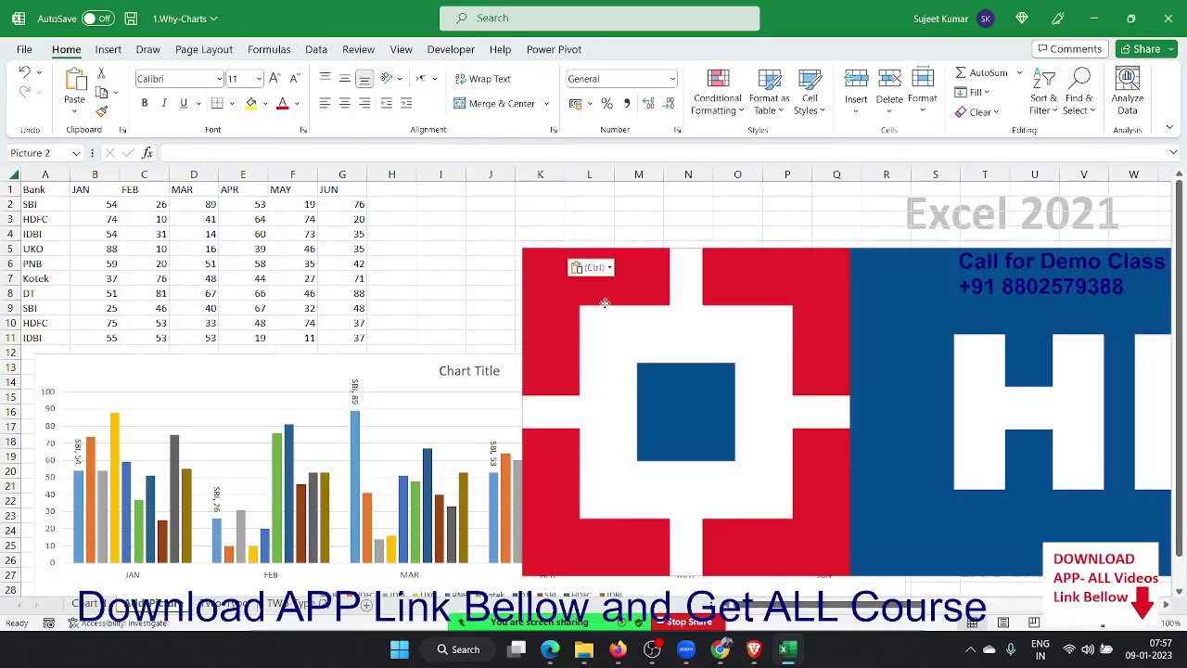
{"action": "left_click_drag", "start_coordinate": [598, 299], "coordinate": [385, 281]}
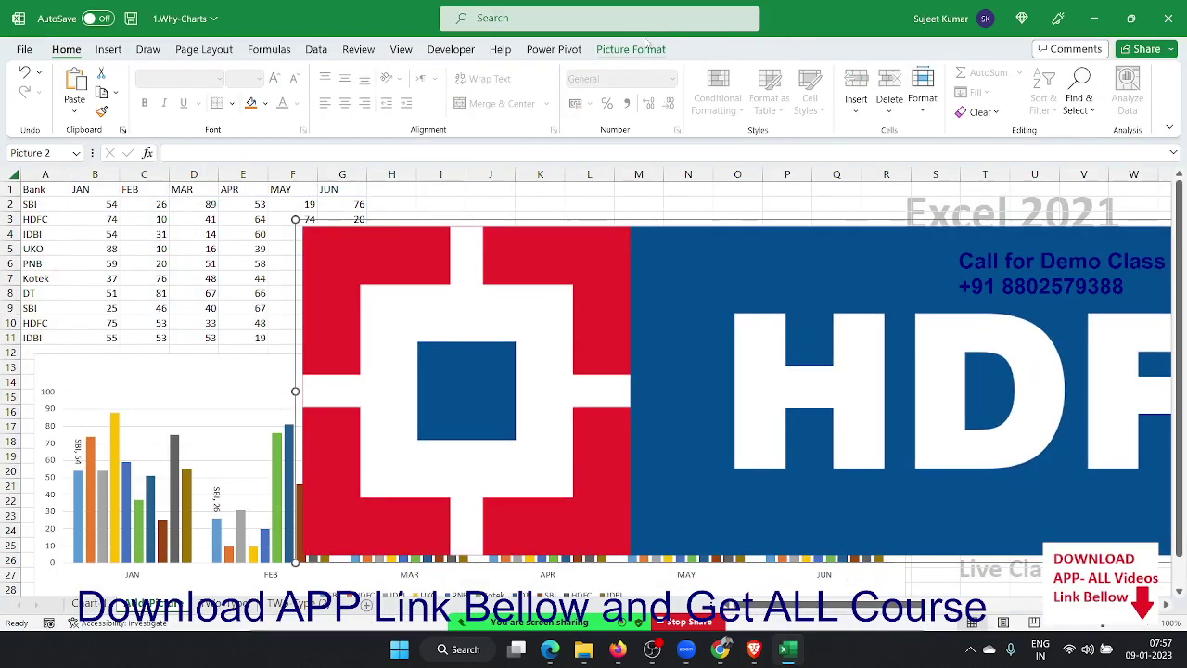
{"action": "left_click", "coordinate": [630, 49]}
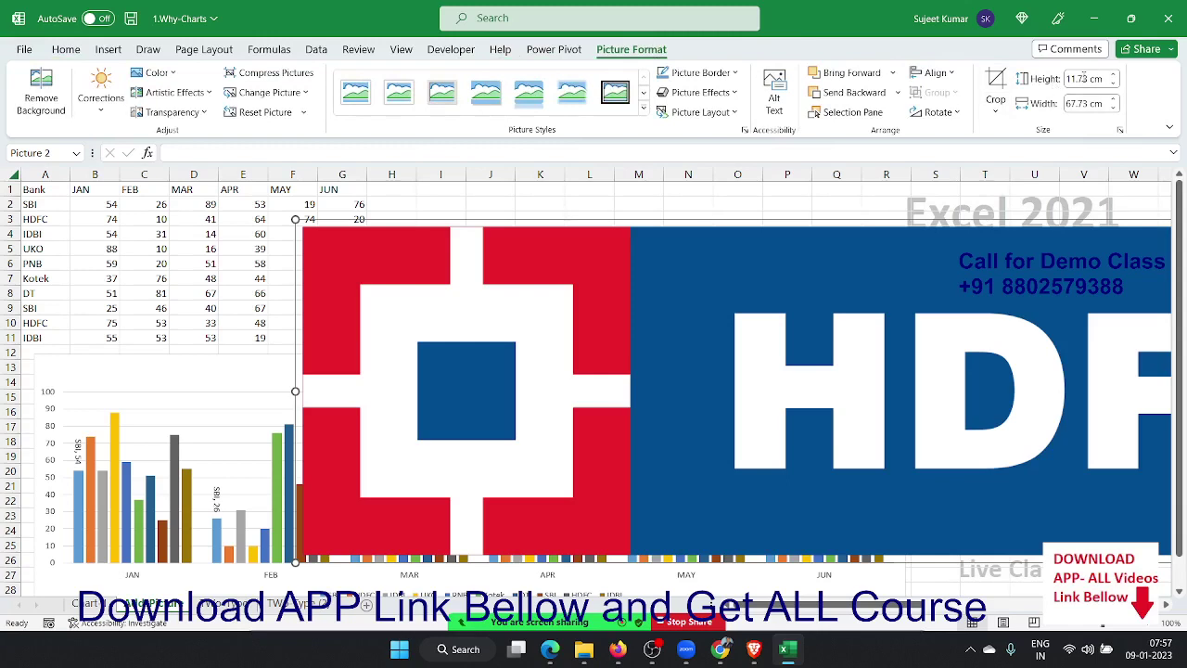
{"action": "left_click", "coordinate": [1083, 78]}
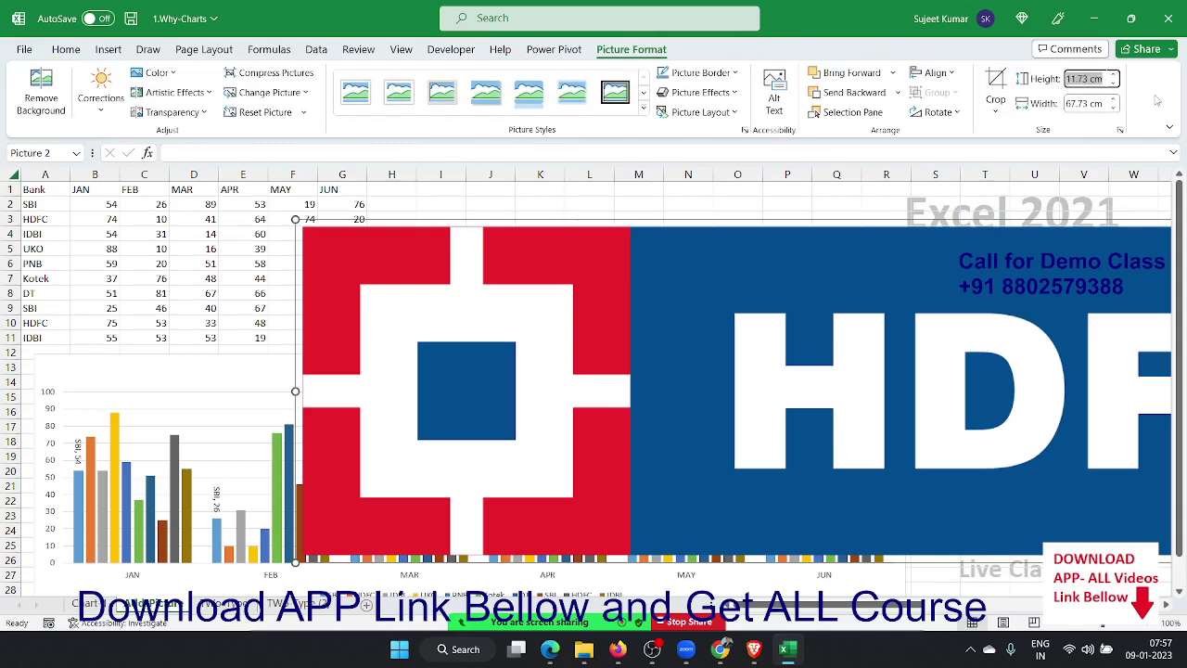
{"action": "type", "text": "2"}
{"action": "key", "text": "Return"}
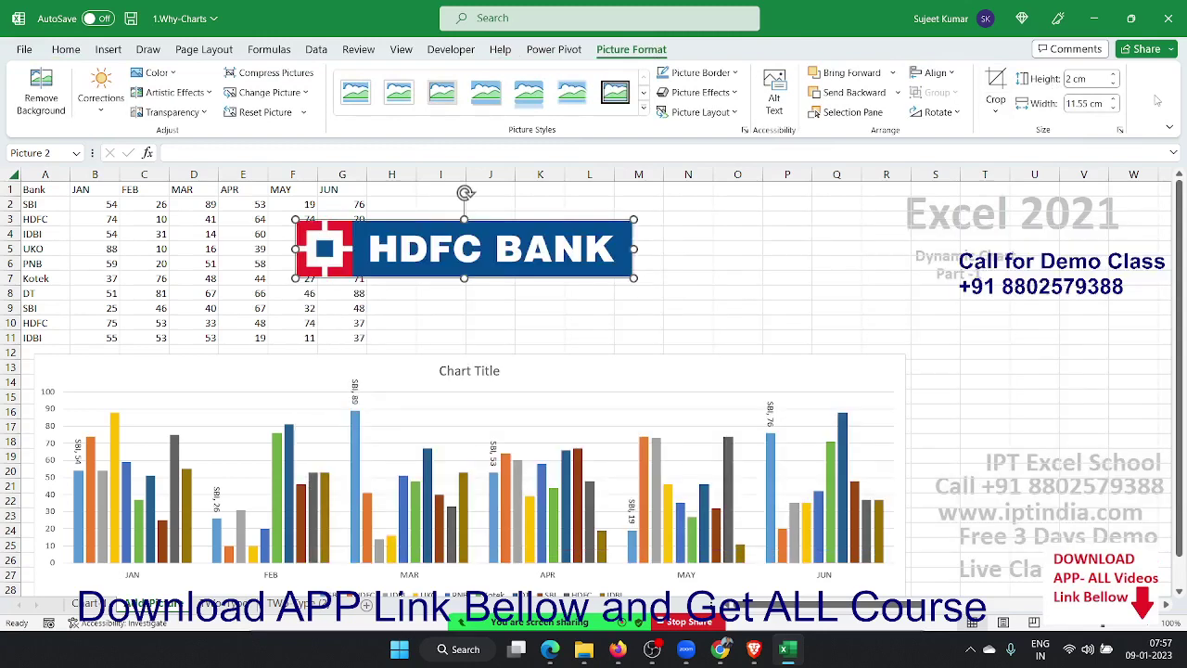
Rotate the logo left 90° and place it upright at column S beside the chart.
{"action": "left_click_drag", "start_coordinate": [547, 256], "coordinate": [735, 266]}
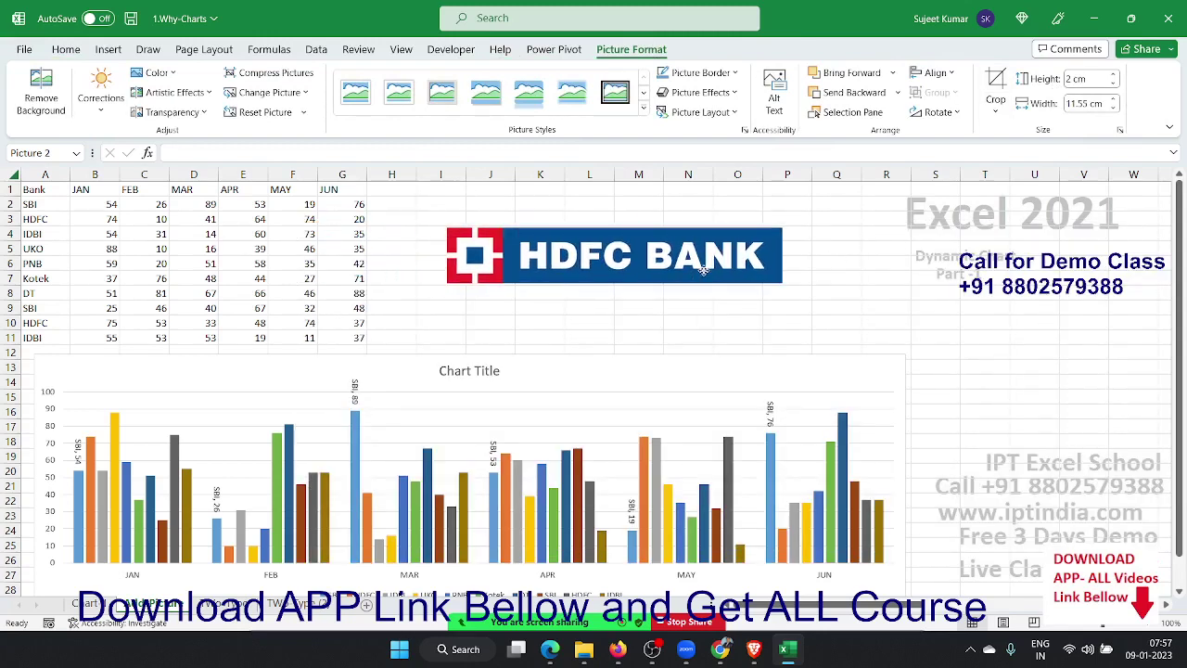
{"action": "left_click", "coordinate": [937, 112]}
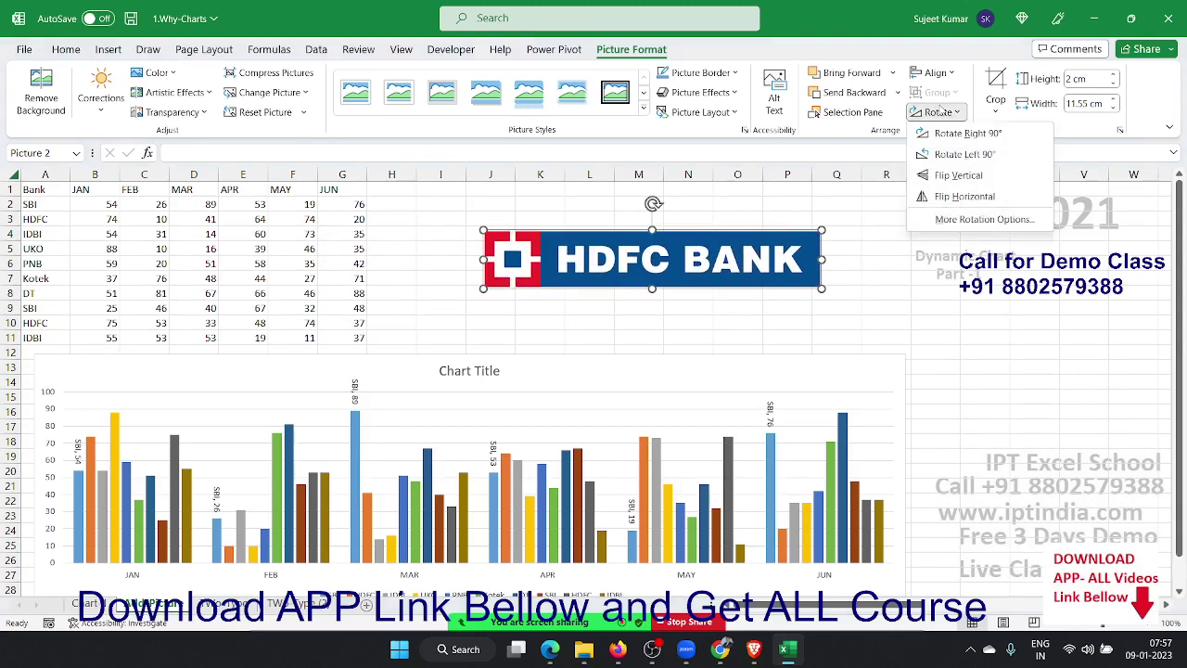
{"action": "left_click", "coordinate": [964, 154]}
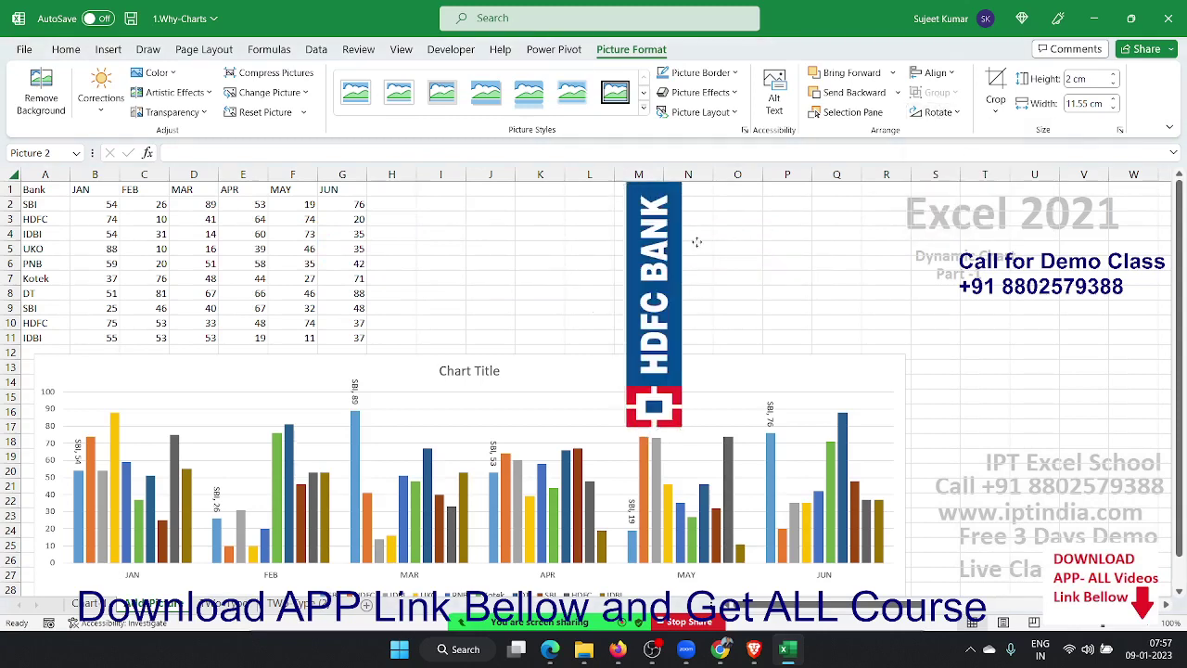
{"action": "mouse_move", "coordinate": [666, 242]}
{"action": "left_mouse_down"}
{"action": "mouse_move", "coordinate": [926, 260]}
{"action": "mouse_move", "coordinate": [969, 300]}
{"action": "left_mouse_up"}
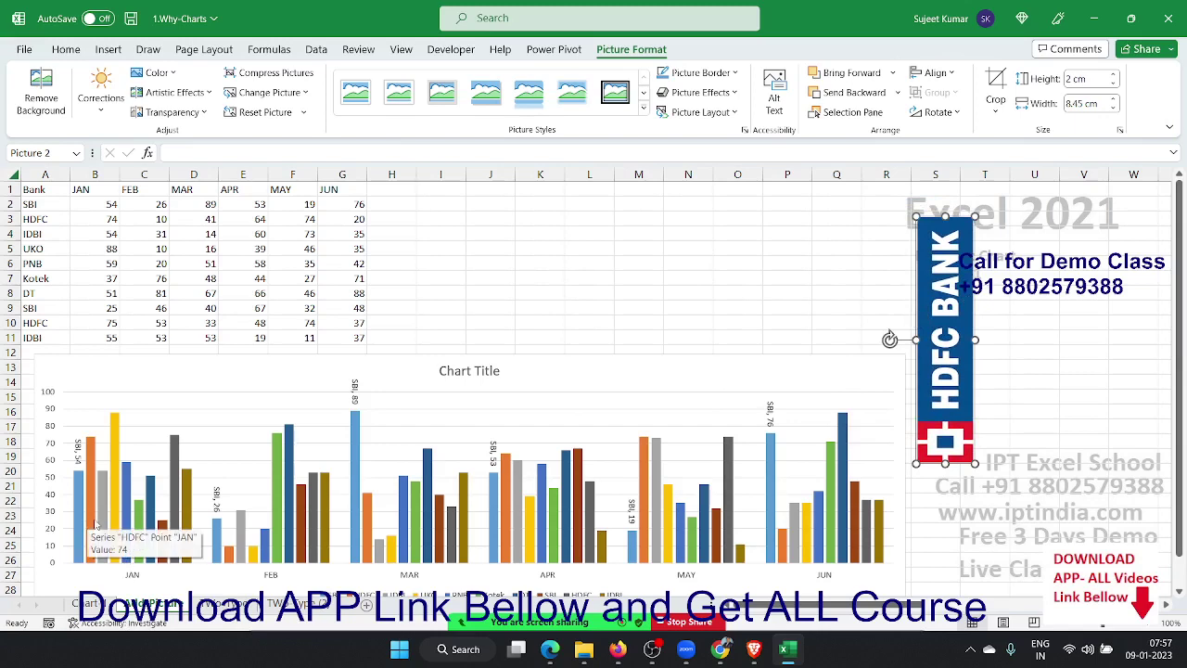
{"action": "left_click", "coordinate": [95, 524]}
Fill the HDFC series bars with the copied HDFC Bank logo as a clipboard picture fill.
{"action": "right_click", "coordinate": [96, 524]}
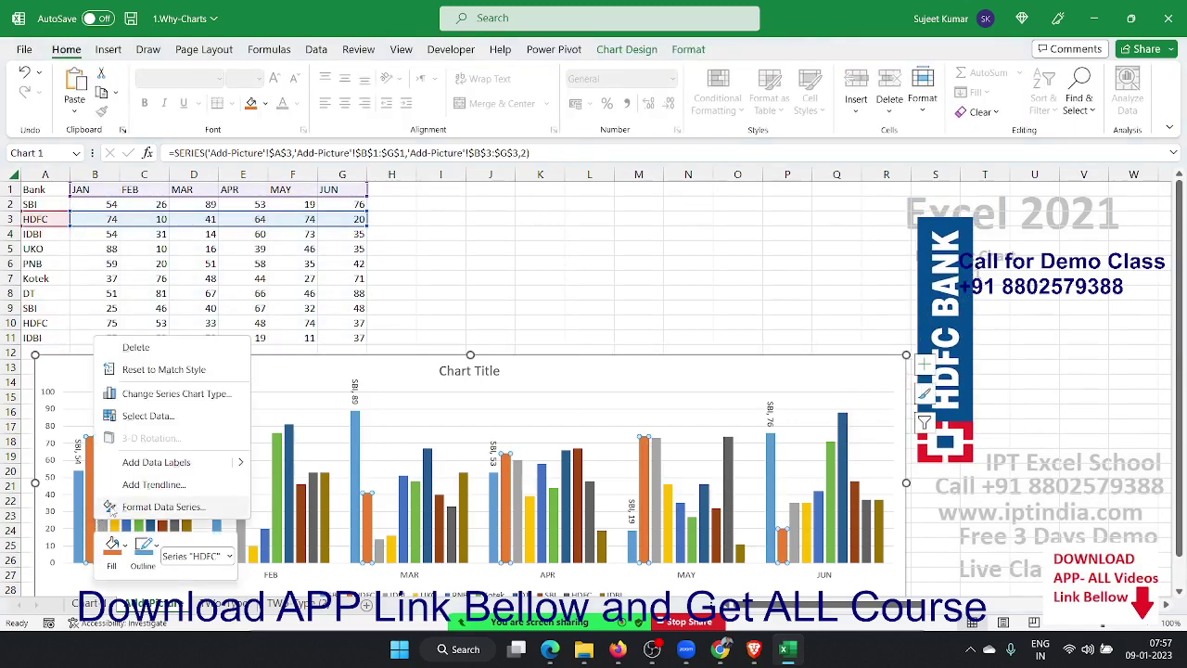
{"action": "left_click", "coordinate": [109, 507]}
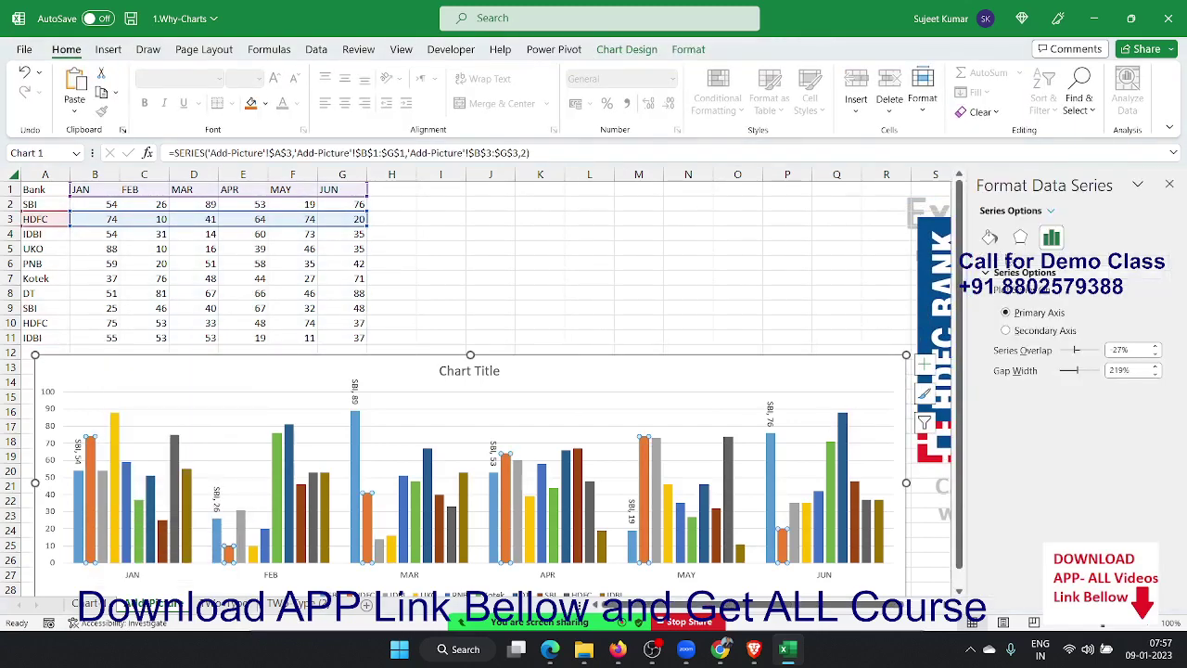
{"action": "left_click", "coordinate": [989, 238]}
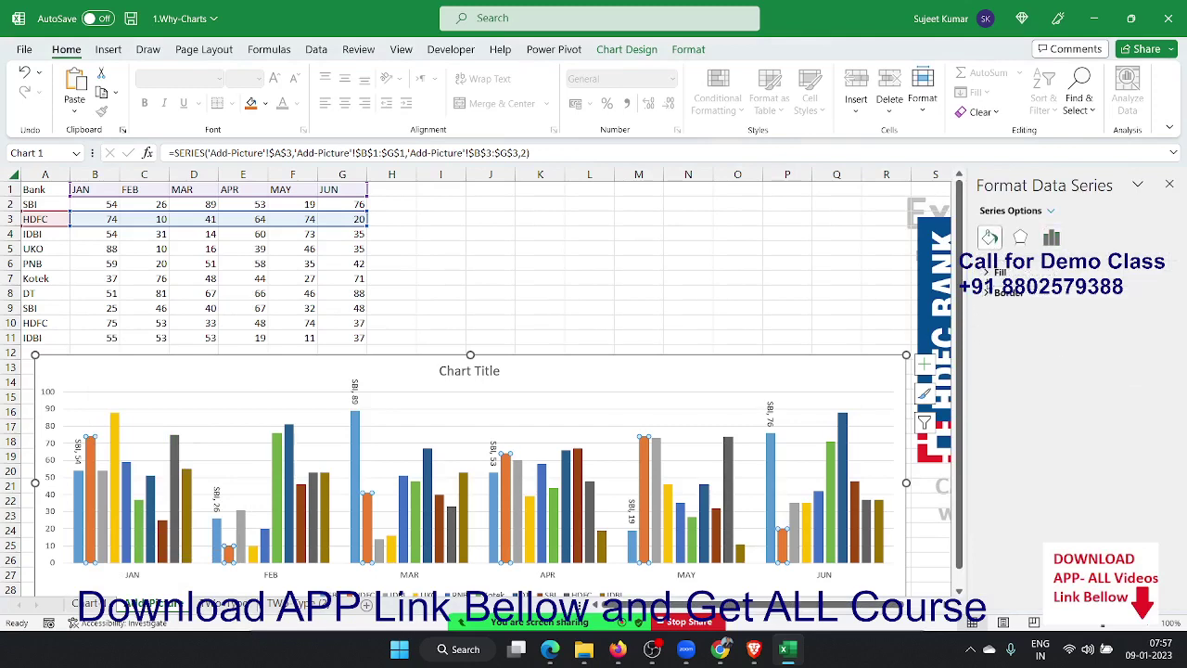
{"action": "left_click", "coordinate": [994, 273]}
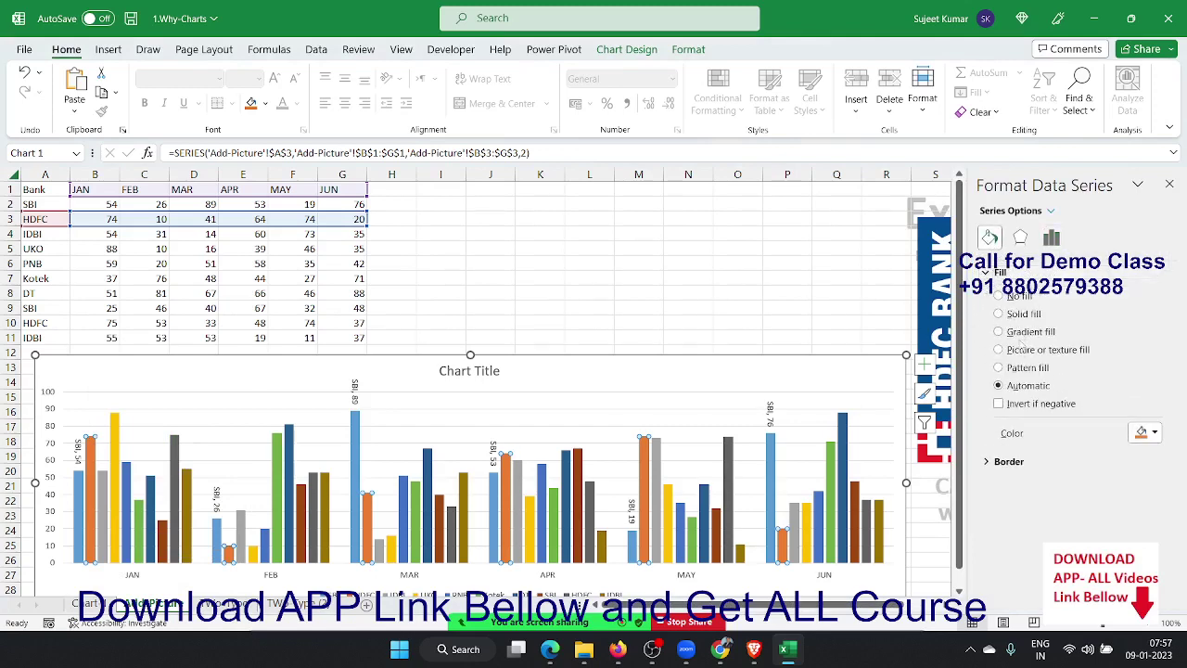
{"action": "left_click", "coordinate": [1023, 356]}
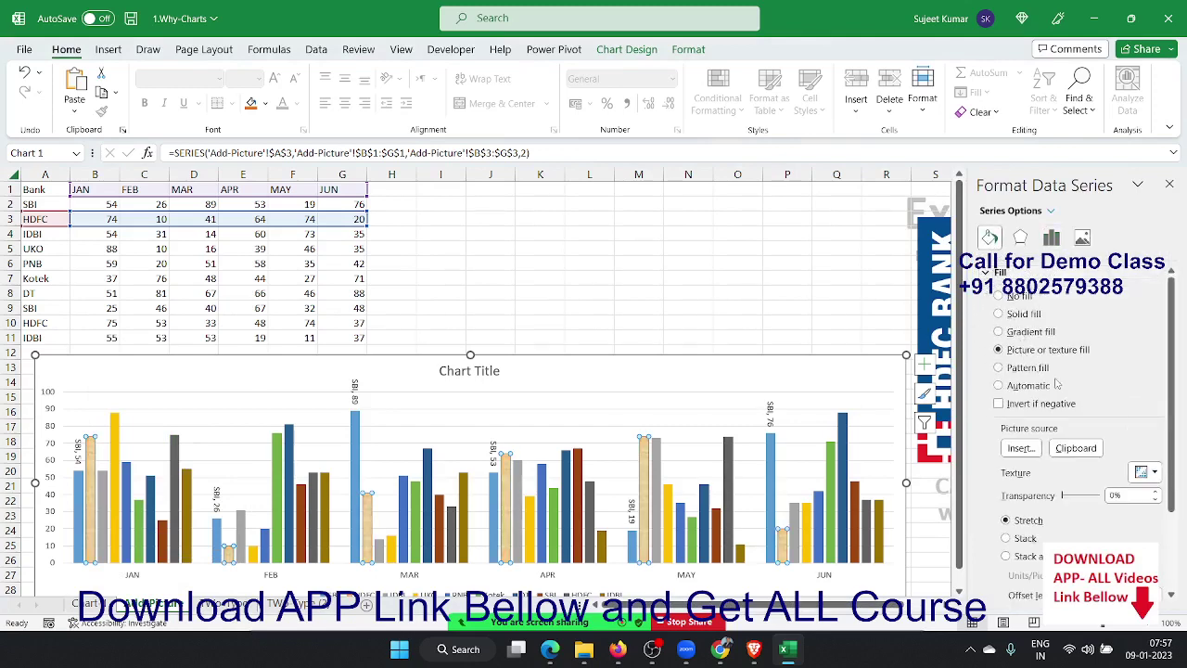
{"action": "left_click", "coordinate": [1065, 451]}
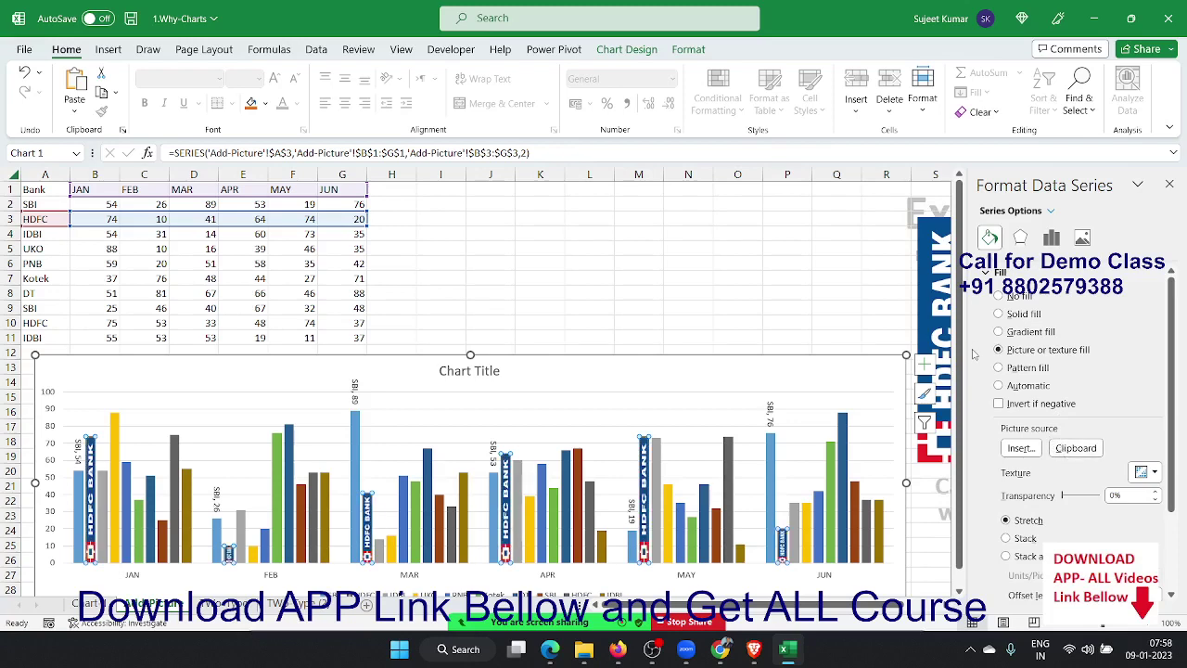
{"action": "left_click", "coordinate": [1171, 183]}
Delete the loose HDFC Bank logo picture from the sheet.
{"action": "left_click", "coordinate": [964, 283]}
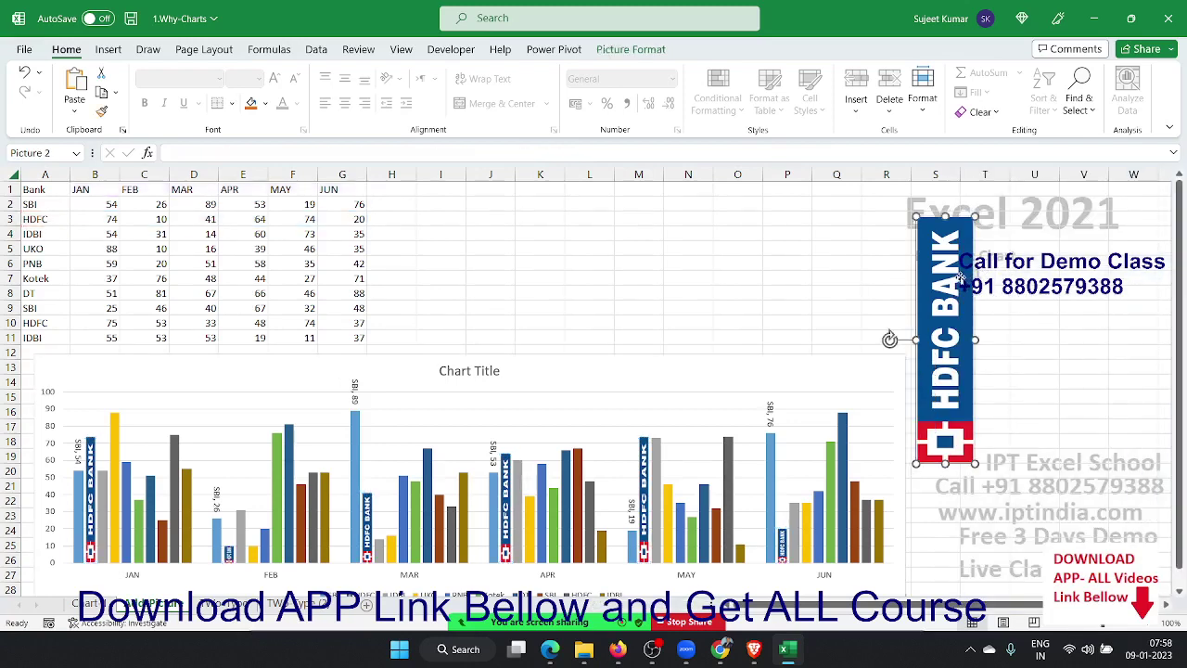
{"action": "key", "text": "Delete"}
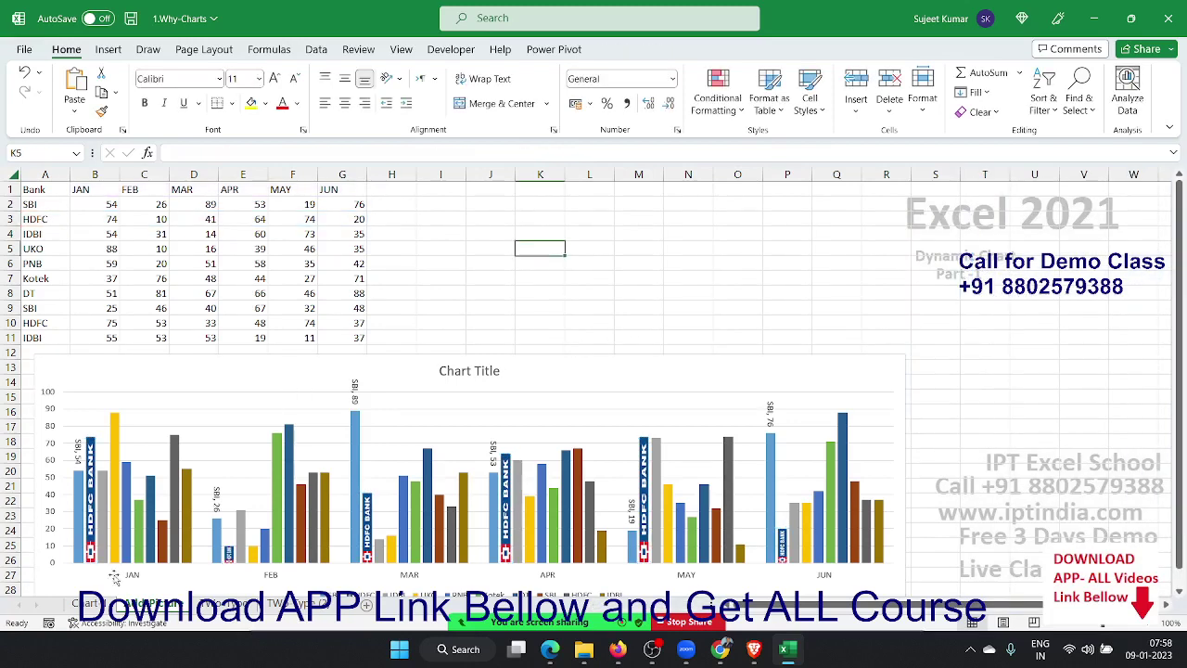
{"action": "scroll", "coordinate": [299, 554], "scroll_direction": "down", "scroll_amount": 2}
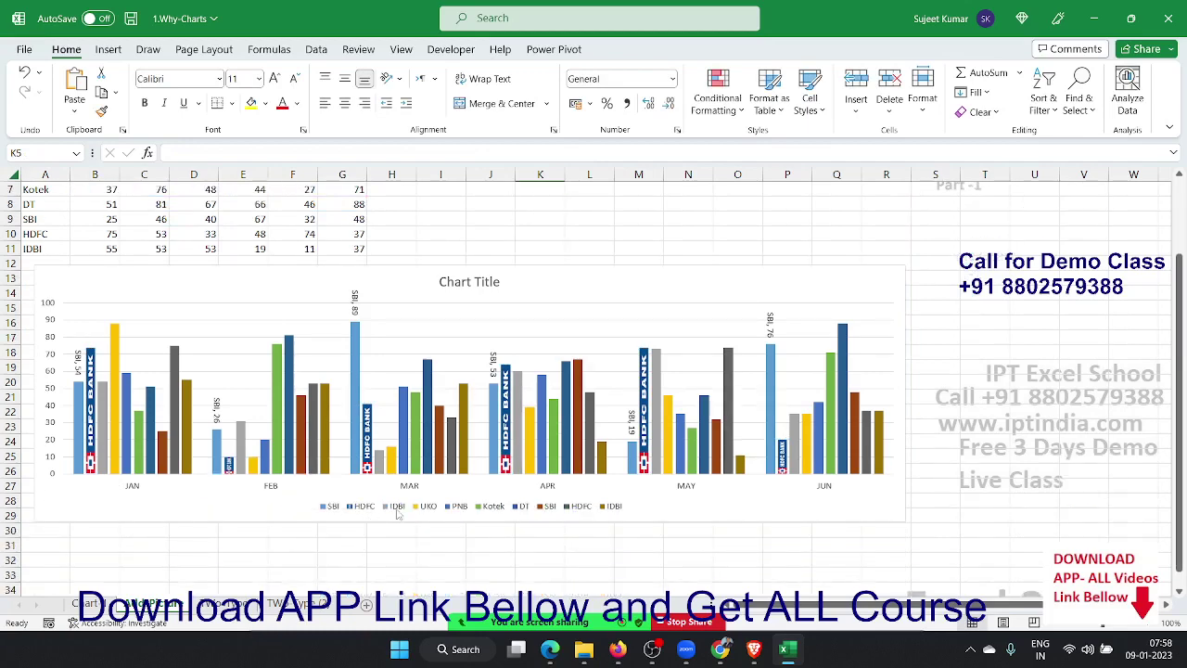
Search the image results for 'idbi bank logo' in Brave.
{"action": "mouse_move", "coordinate": [753, 649]}
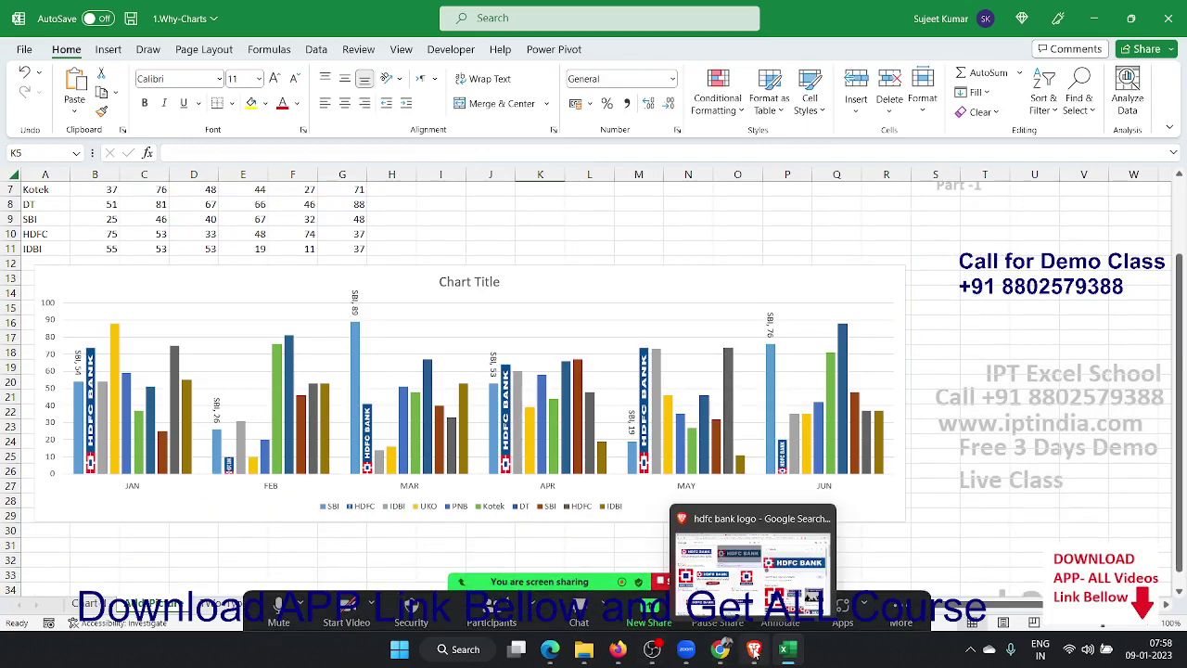
{"action": "left_click", "coordinate": [753, 593]}
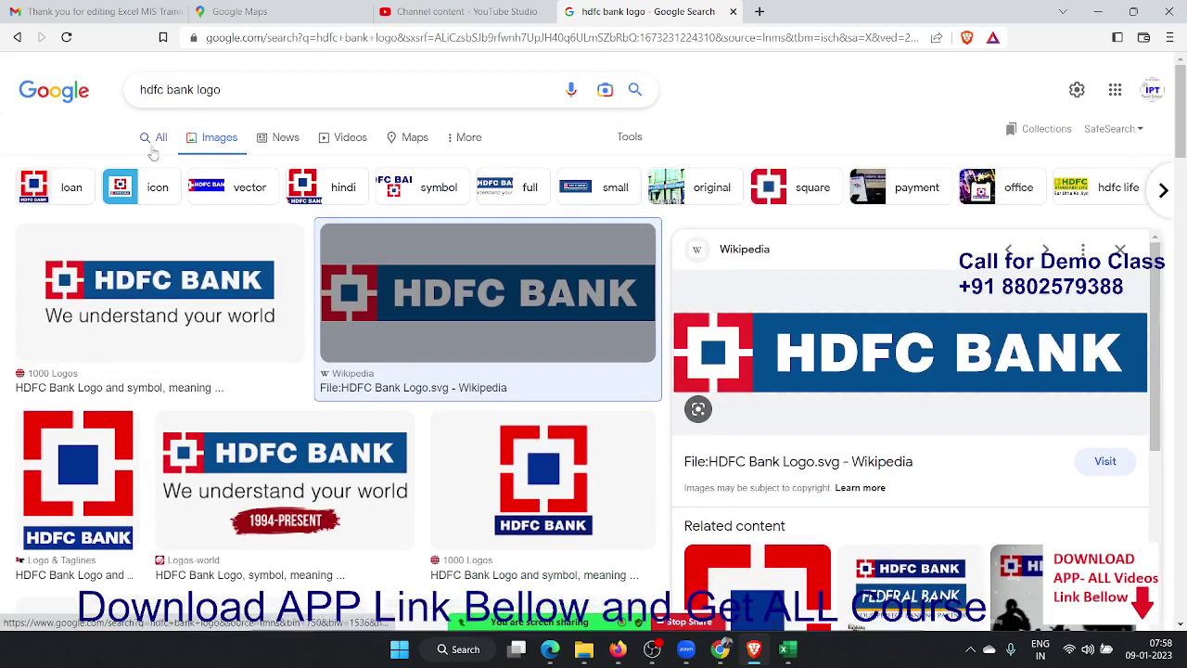
{"action": "left_click", "coordinate": [255, 85]}
{"action": "type", "text": "i"}
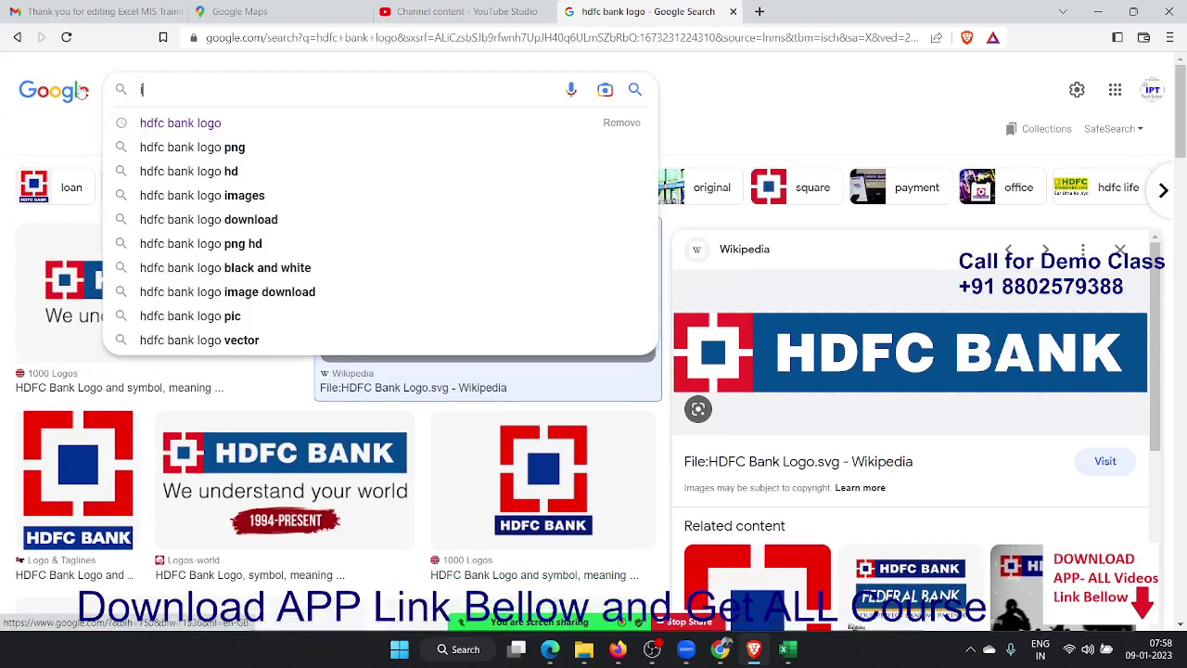
{"action": "type", "text": "dbi"}
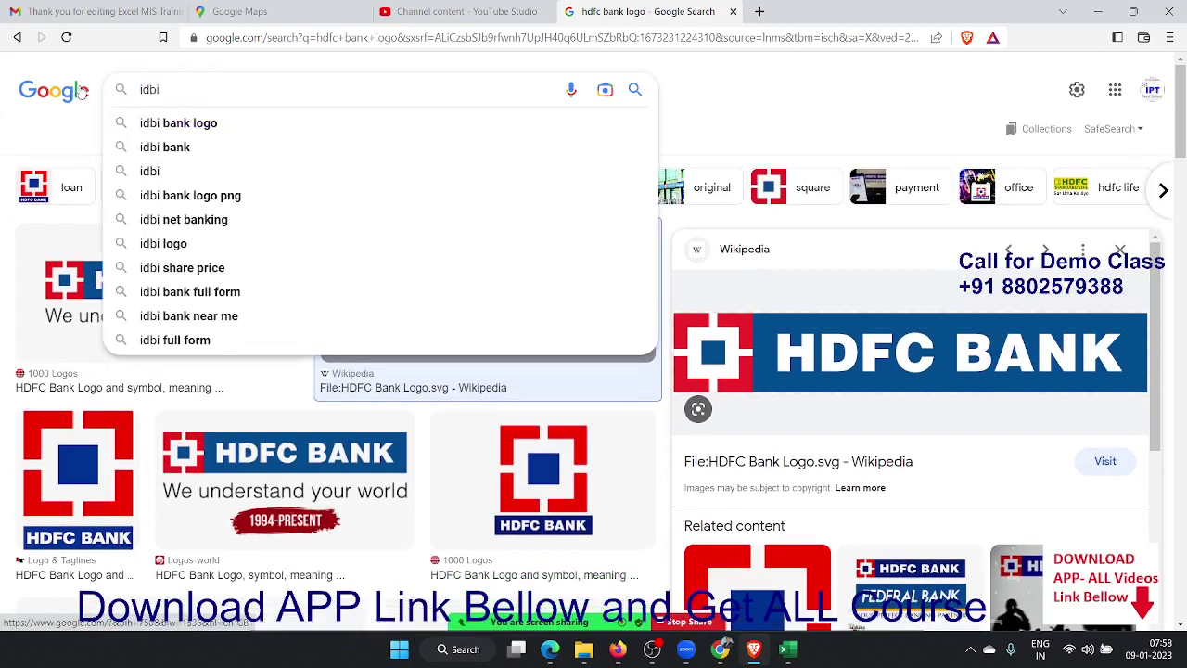
{"action": "key", "text": "Down"}
{"action": "key", "text": "Return"}
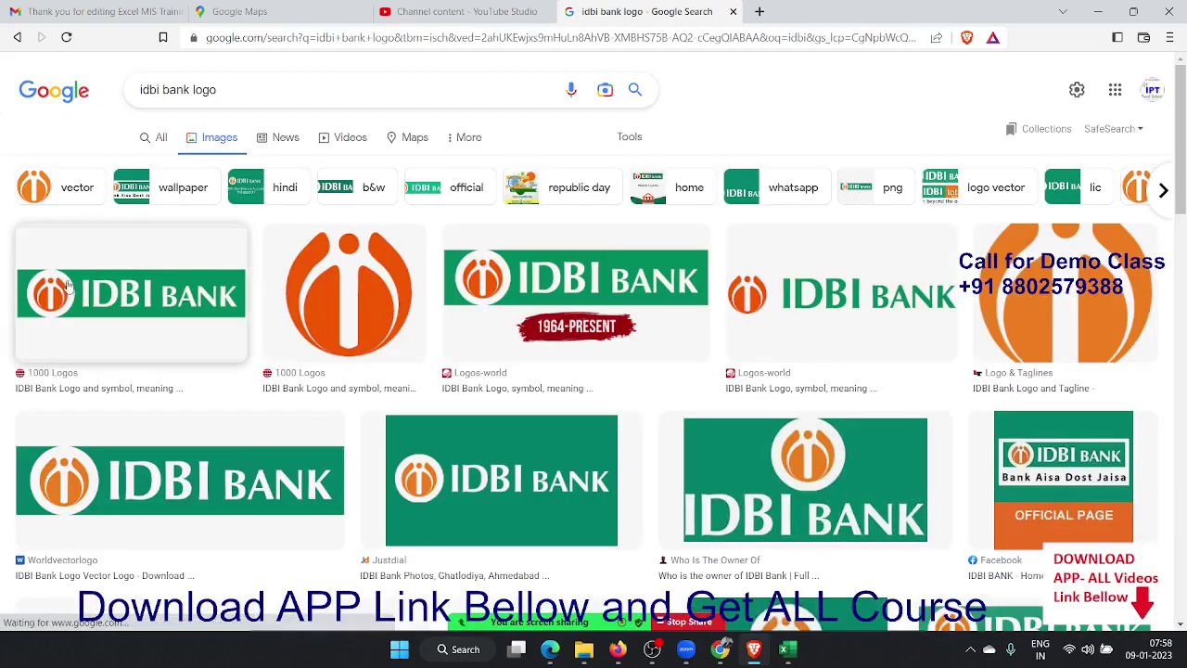
Copy the first IDBI Bank logo image and return to the Excel workbook.
{"action": "left_click", "coordinate": [67, 286]}
{"action": "right_click", "coordinate": [810, 263]}
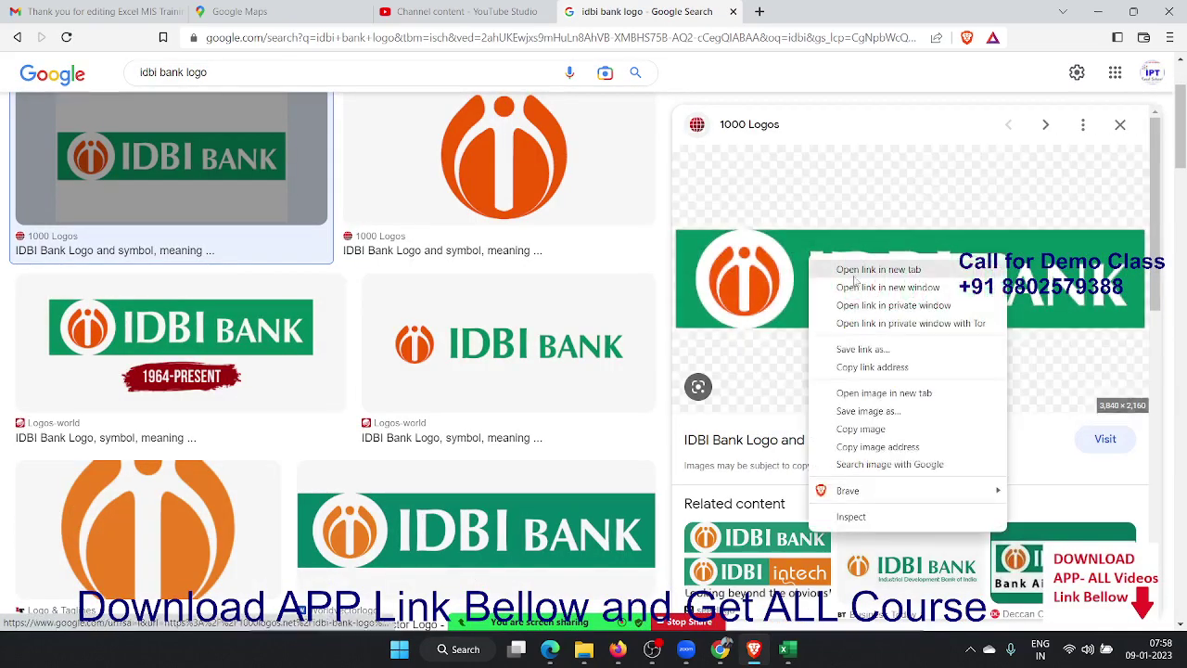
{"action": "right_click", "coordinate": [772, 287]}
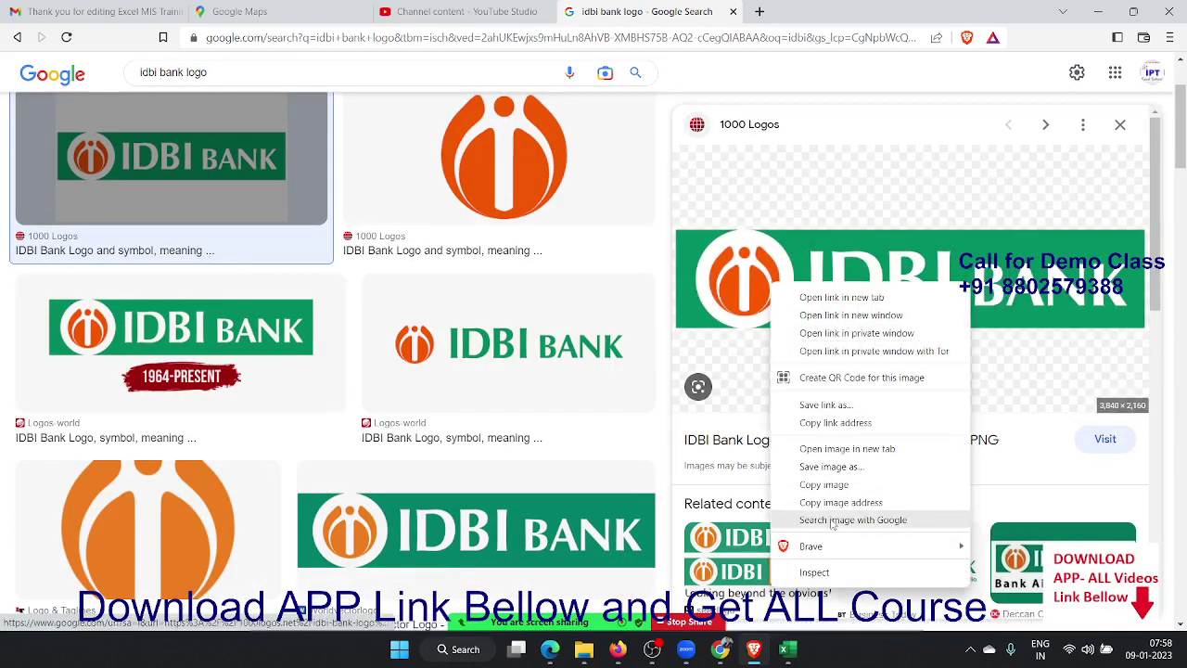
{"action": "left_click", "coordinate": [829, 486]}
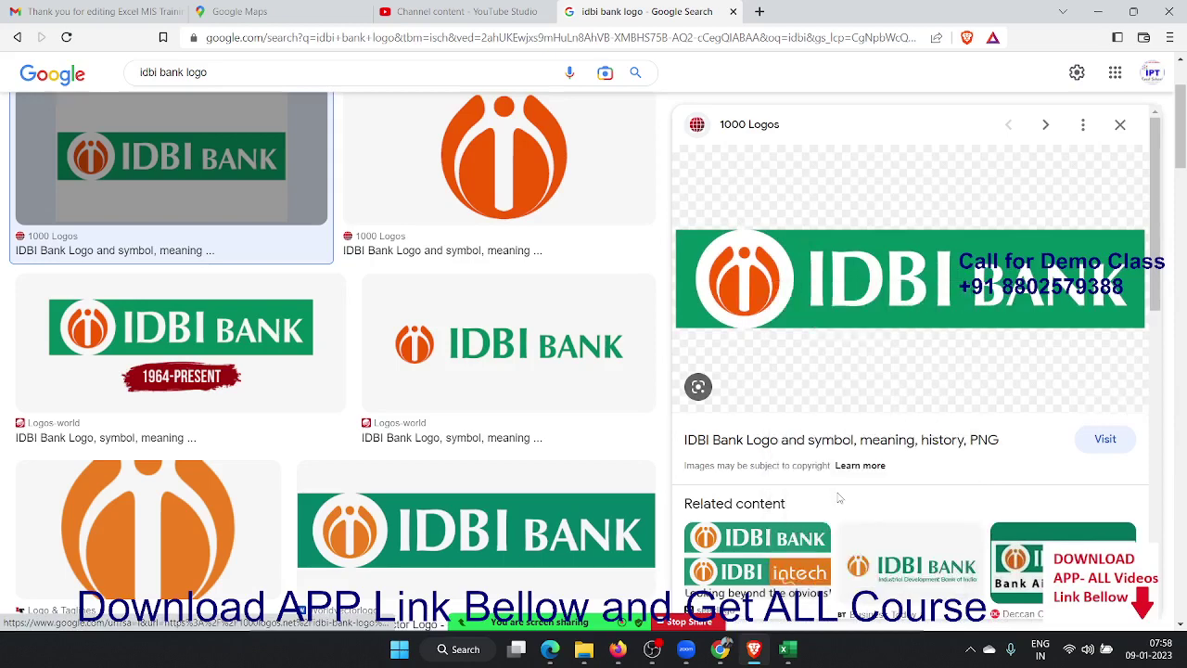
{"action": "key", "text": "alt+Tab"}
{"action": "left_click", "coordinate": [624, 200]}
Set the pasted IDBI logo picture's height to 2 cm, then enlarge it.
{"action": "scroll", "coordinate": [637, 280], "scroll_direction": "up", "scroll_amount": 2}
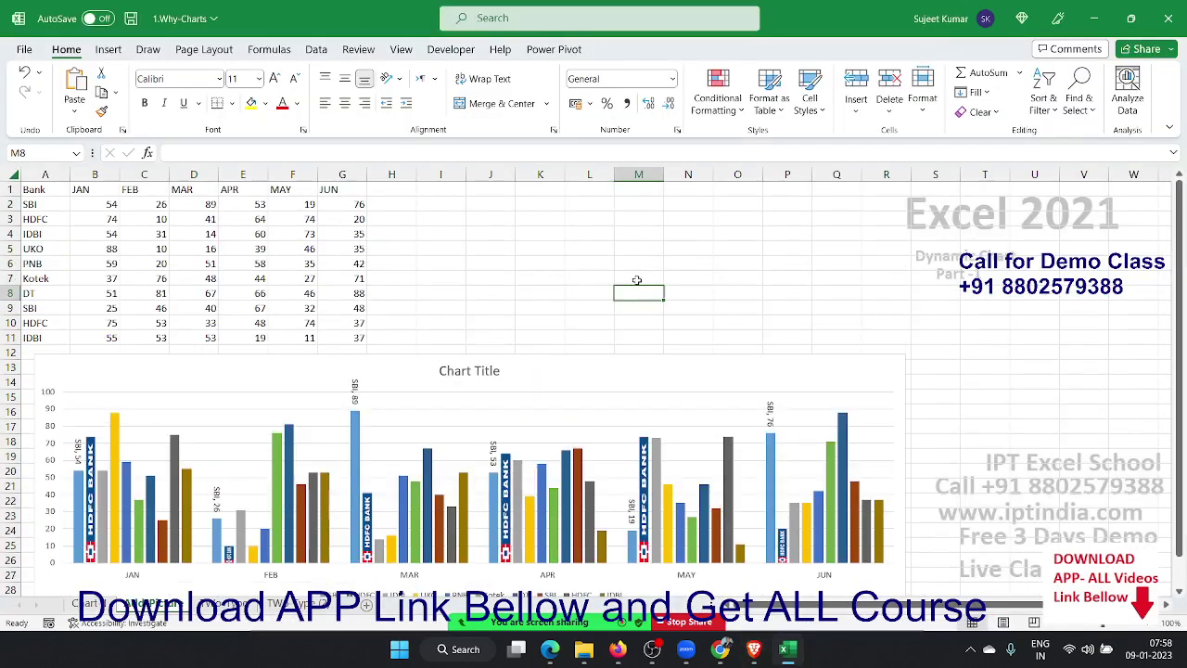
{"action": "left_click", "coordinate": [560, 202]}
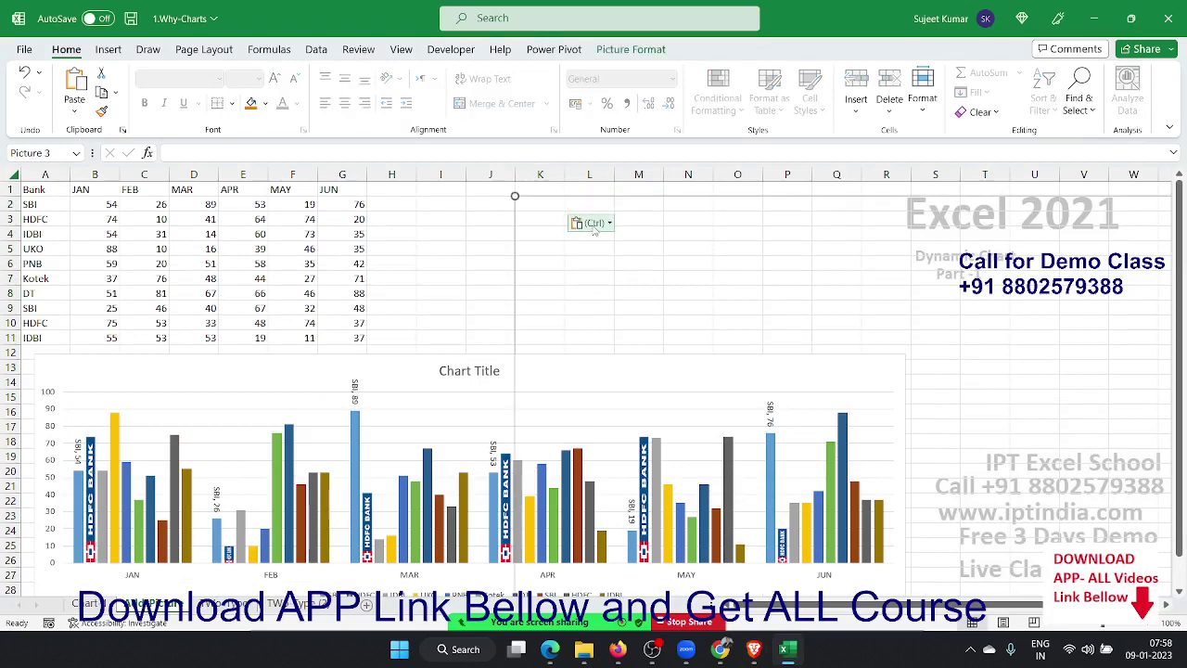
{"action": "scroll", "coordinate": [632, 292], "scroll_direction": "down", "scroll_amount": 5}
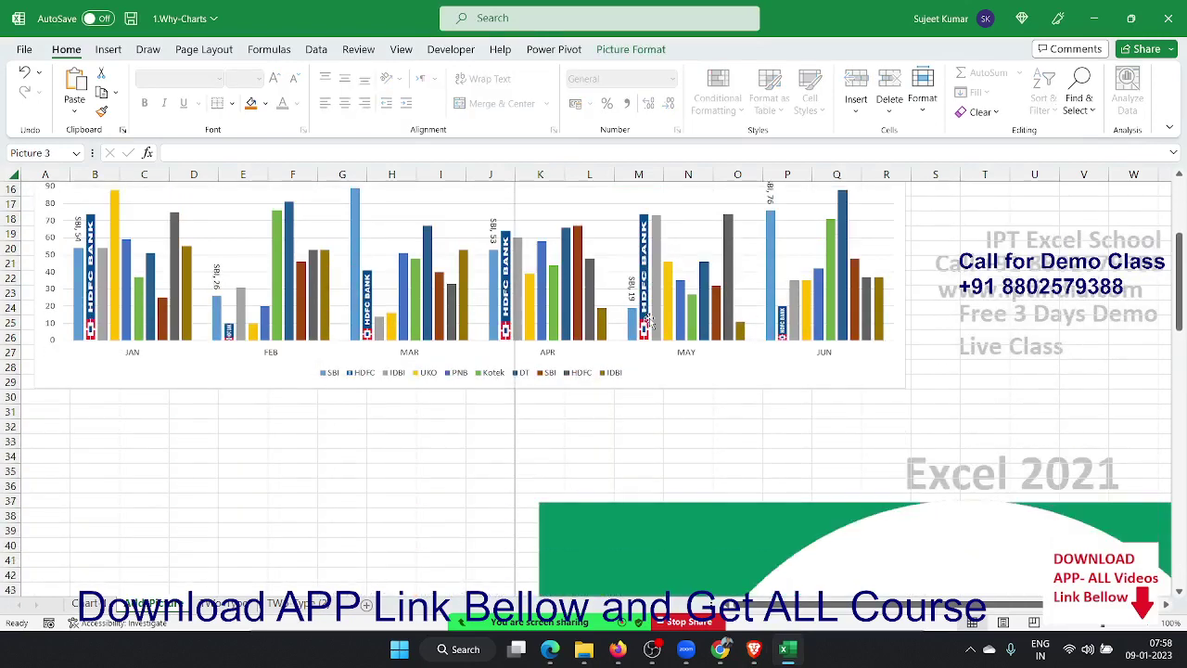
{"action": "scroll", "coordinate": [650, 320], "scroll_direction": "up", "scroll_amount": 3}
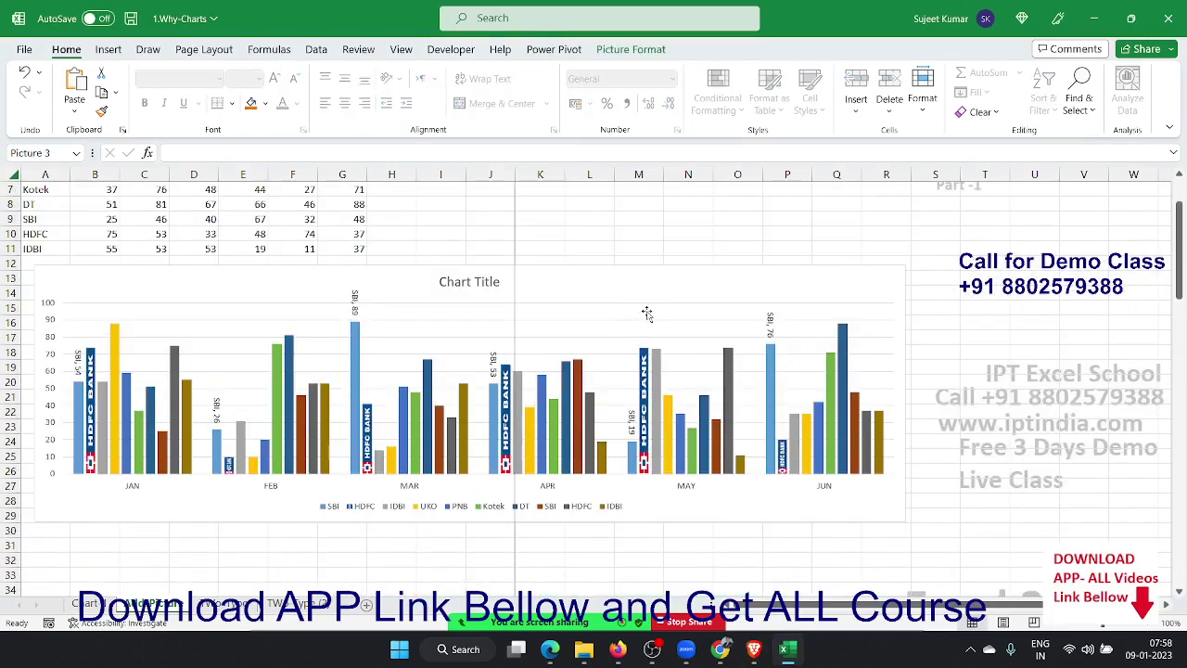
{"action": "left_click", "coordinate": [631, 49]}
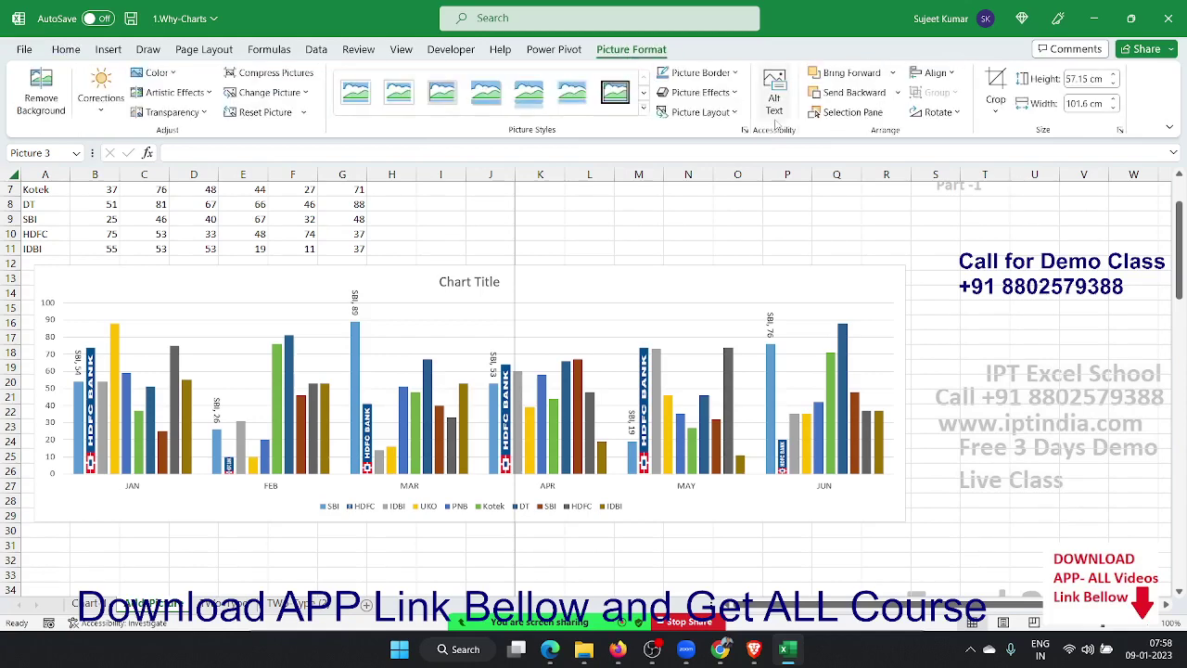
{"action": "left_click", "coordinate": [1100, 79]}
{"action": "type", "text": "2"}
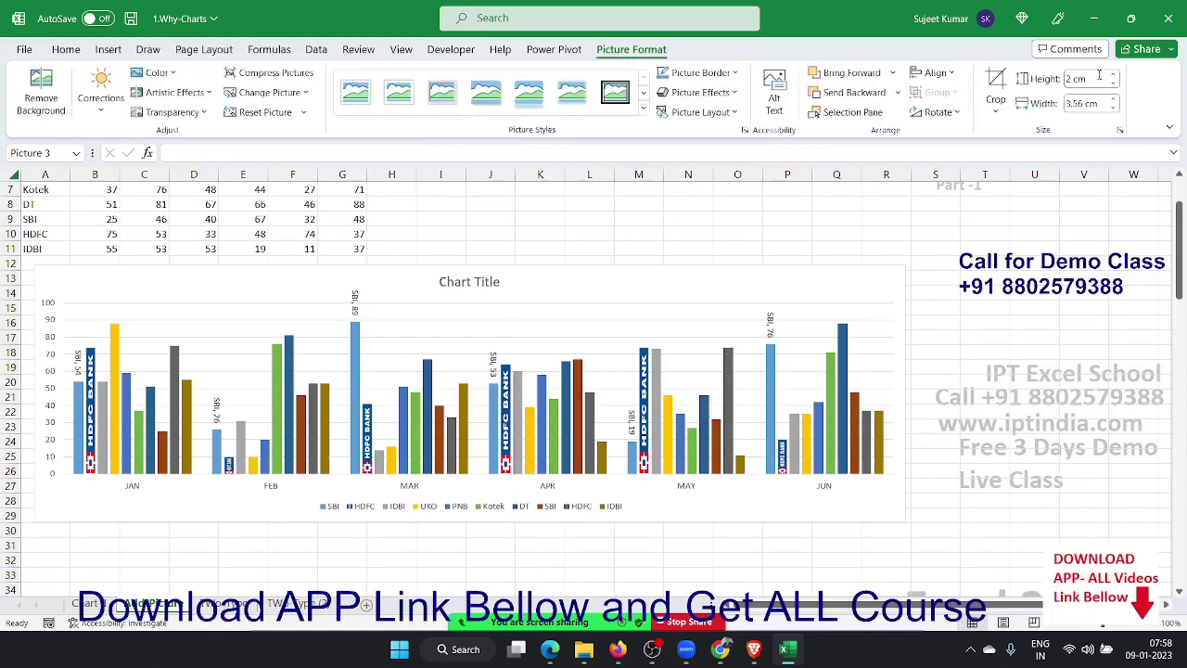
{"action": "key", "text": "Return"}
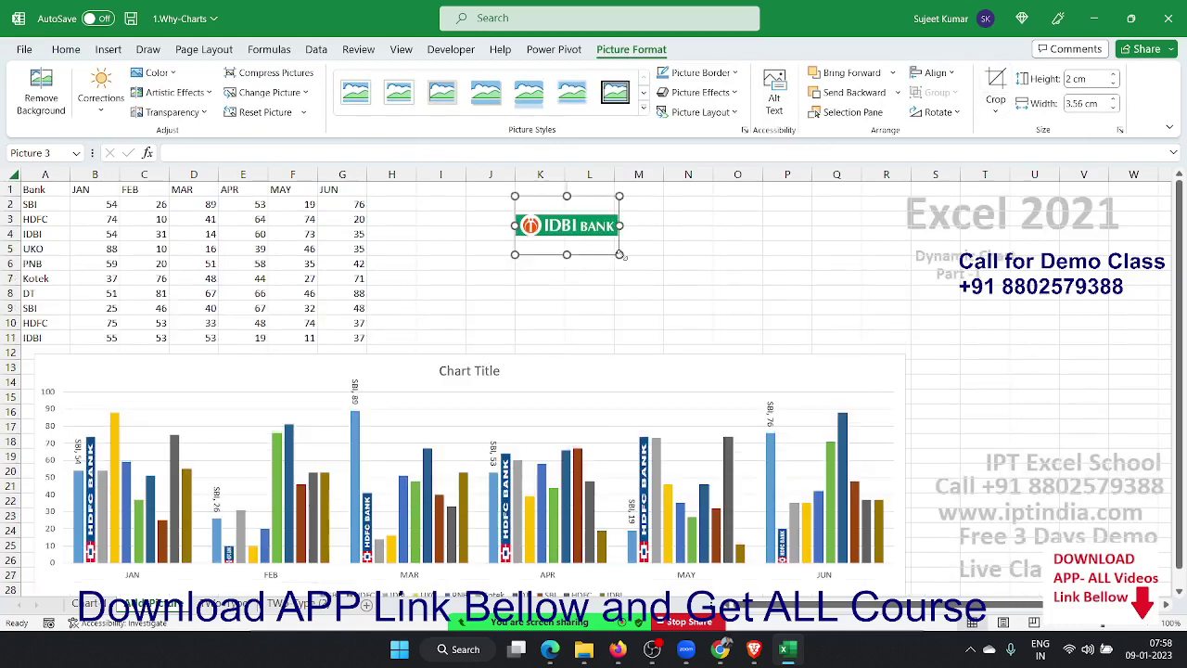
{"action": "left_click_drag", "start_coordinate": [619, 254], "coordinate": [787, 291]}
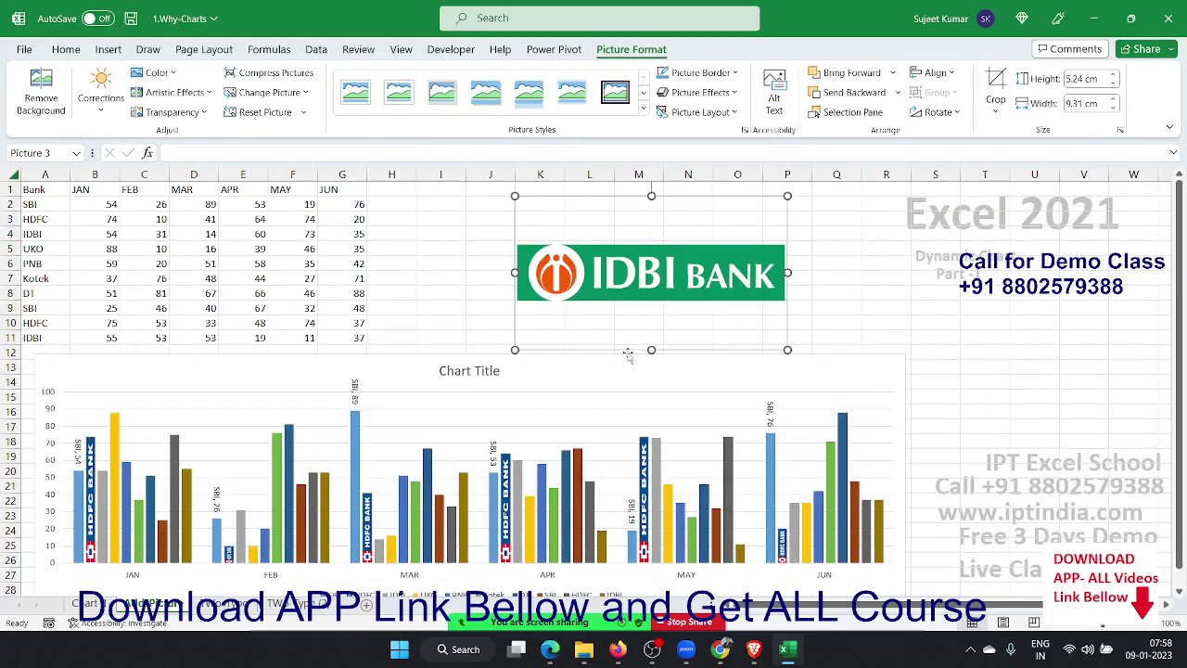
Crop the IDBI picture's bottom, right and top edges down to just the logo.
{"action": "left_click", "coordinate": [997, 83]}
{"action": "left_click_drag", "start_coordinate": [786, 350], "coordinate": [786, 302]}
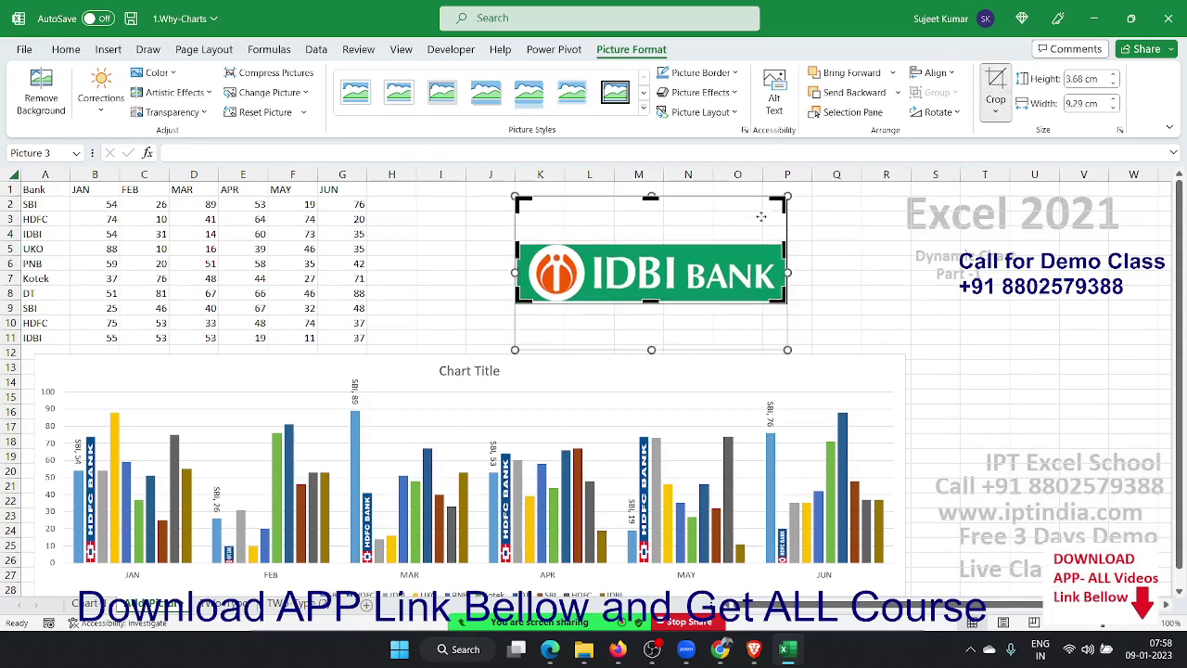
{"action": "left_click_drag", "start_coordinate": [777, 202], "coordinate": [785, 243]}
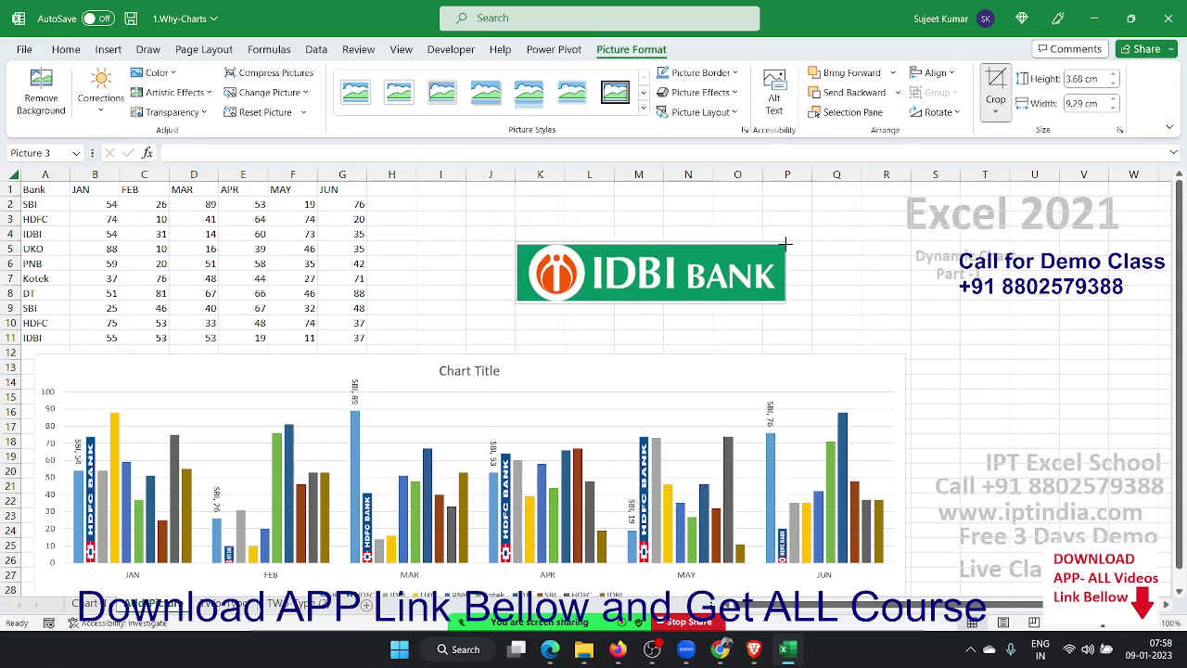
{"action": "left_click", "coordinate": [842, 253]}
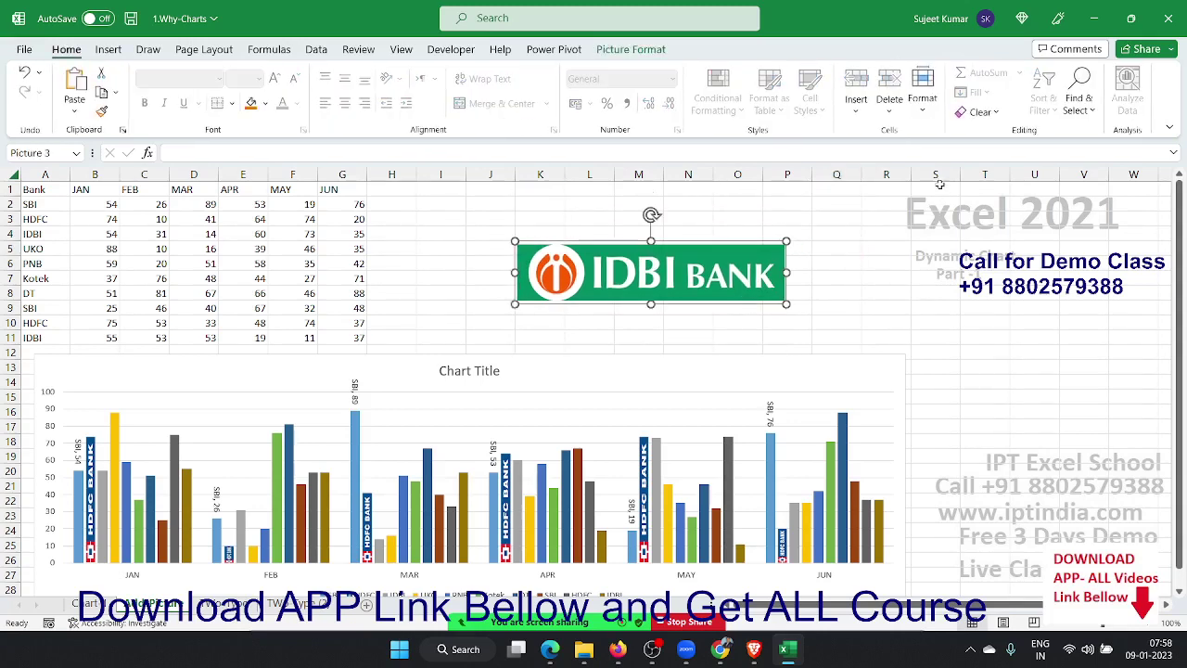
Rotate the IDBI logo left 90° and move it to the right of the chart.
{"action": "left_click", "coordinate": [630, 49]}
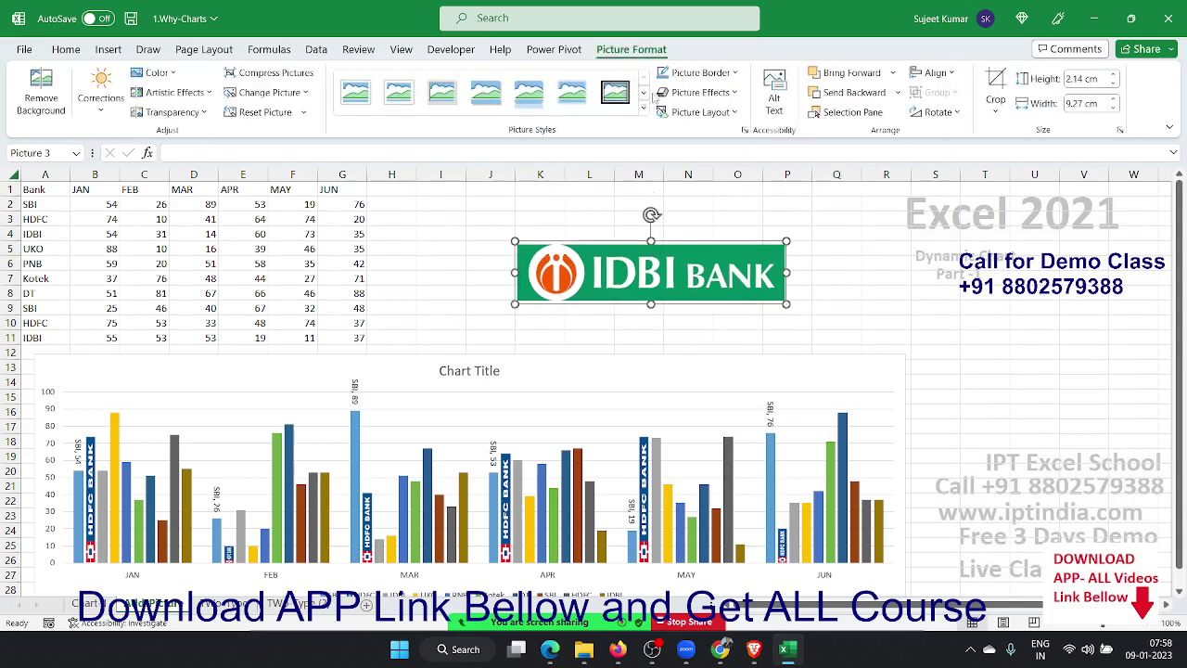
{"action": "left_click", "coordinate": [936, 111]}
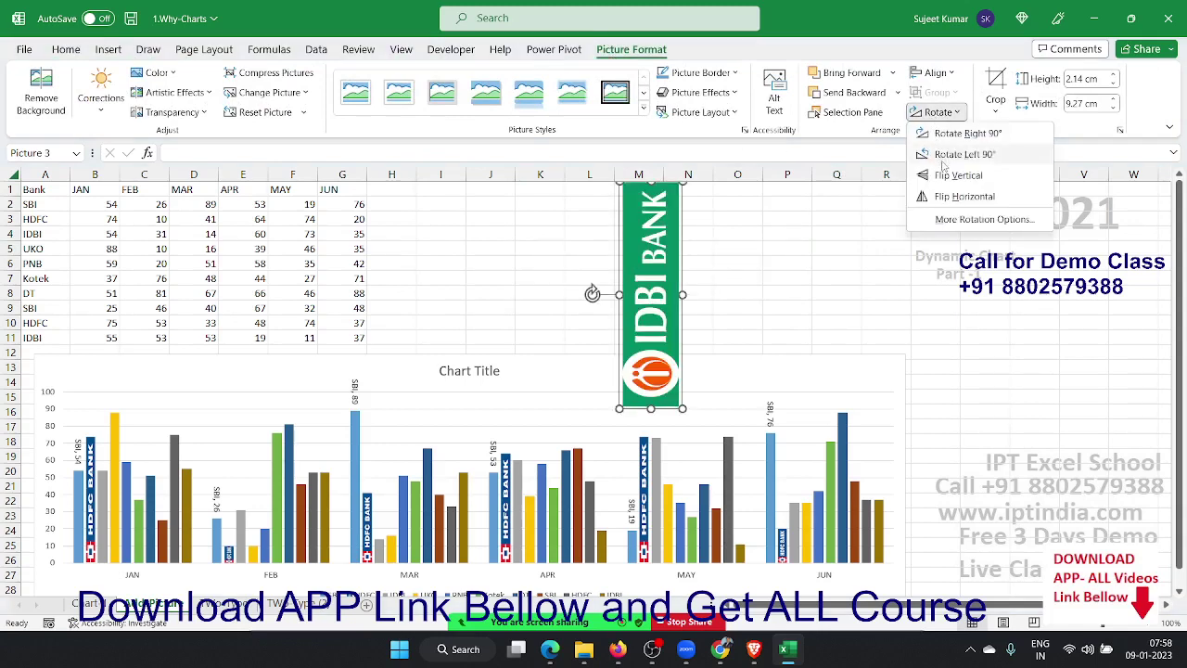
{"action": "left_click", "coordinate": [944, 158]}
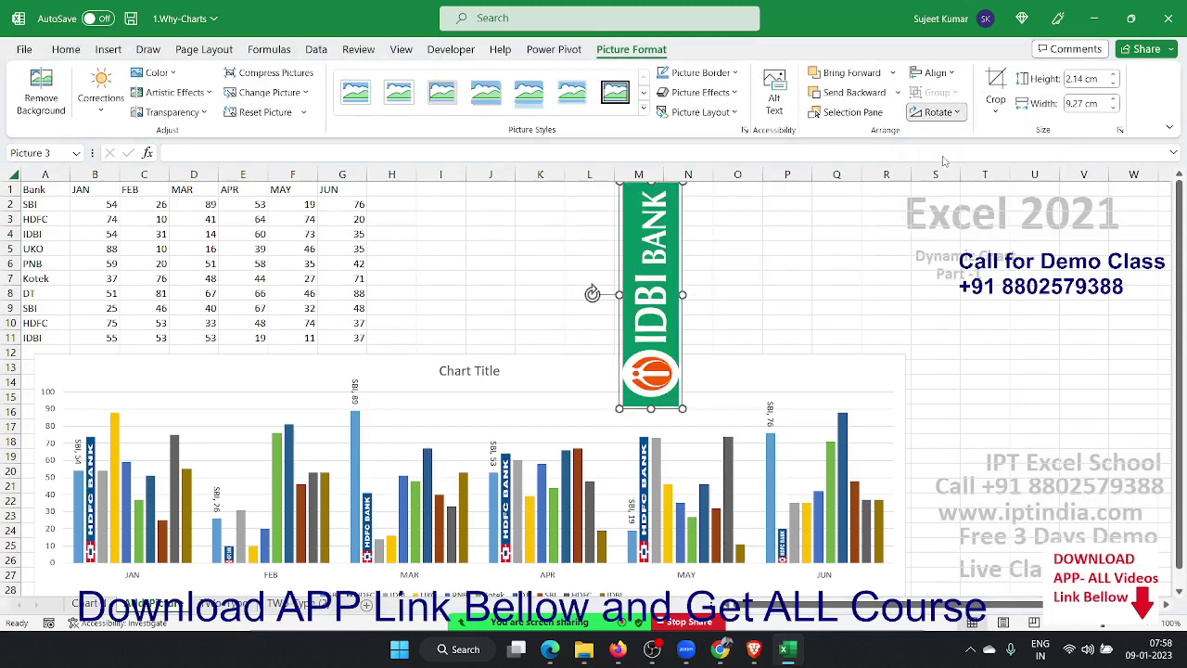
{"action": "left_click_drag", "start_coordinate": [661, 246], "coordinate": [966, 284]}
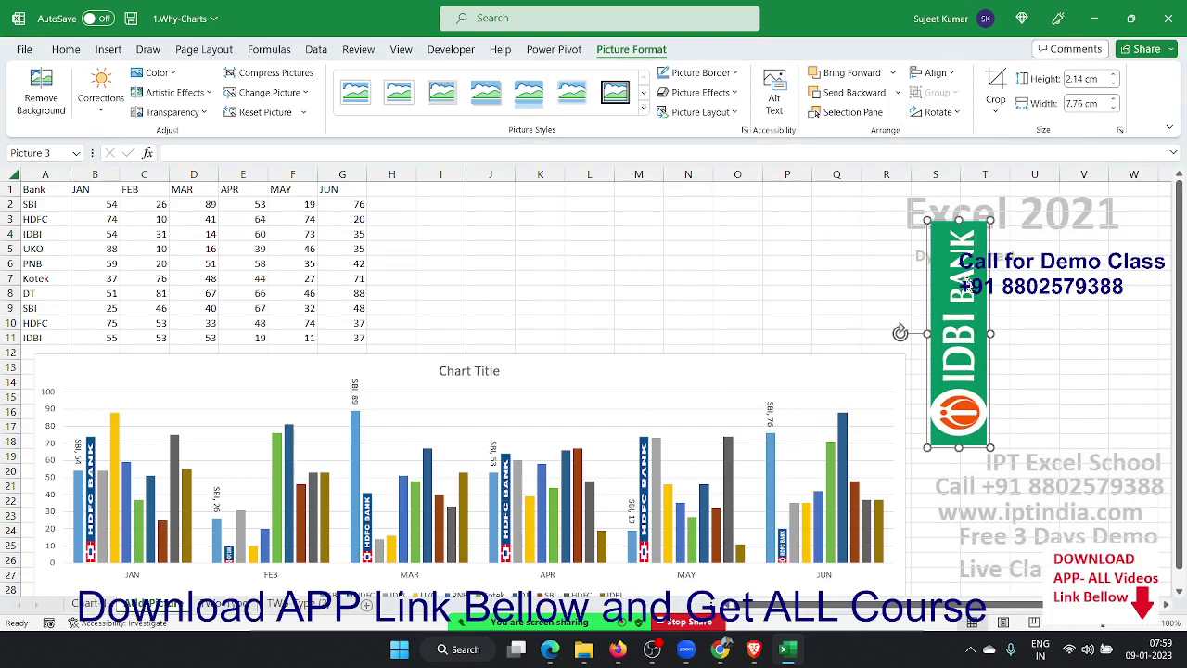
Give the IDBI series columns a clipboard picture fill using the copied IDBI Bank logo.
{"action": "left_click", "coordinate": [104, 485]}
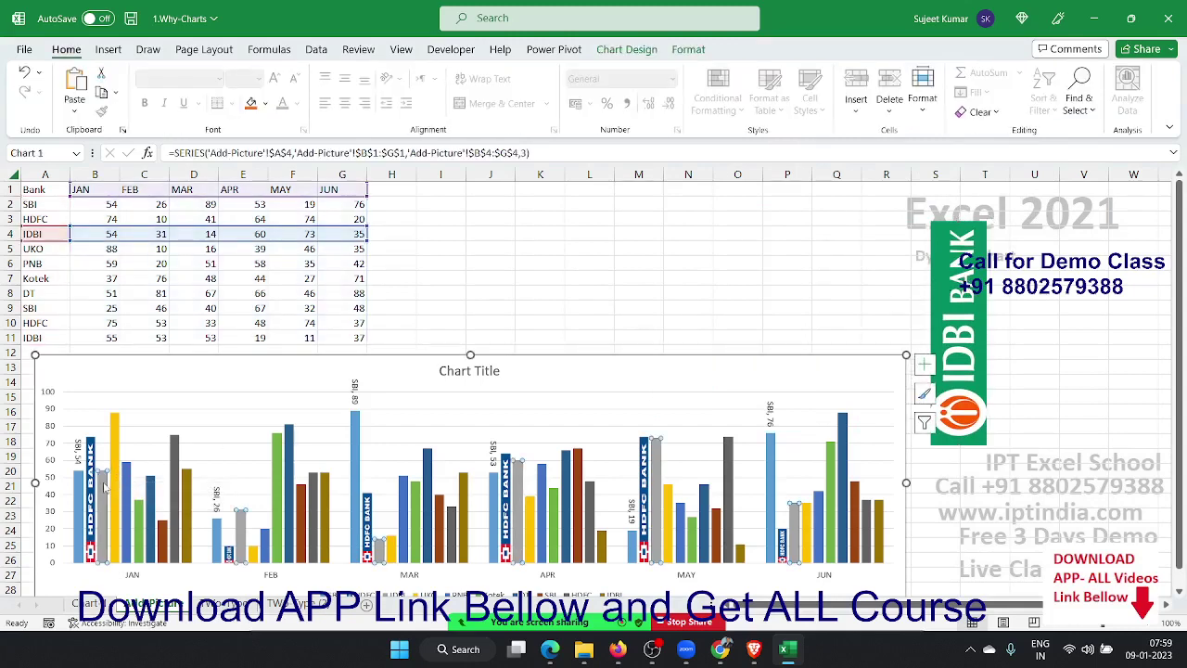
{"action": "right_click", "coordinate": [105, 485]}
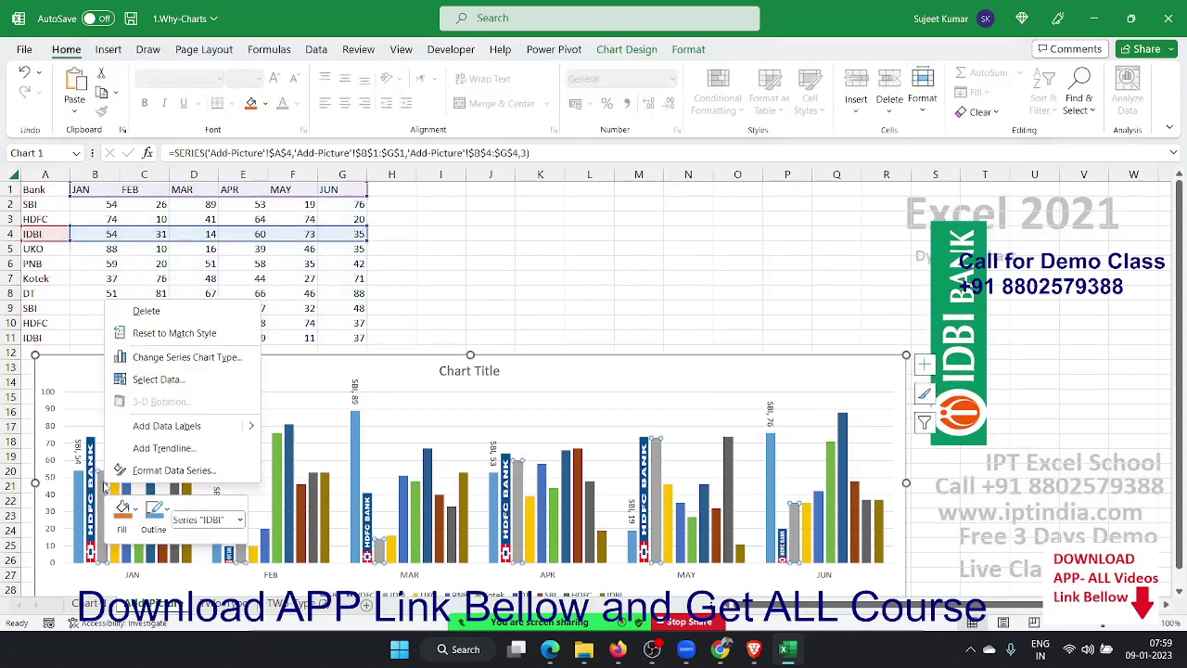
{"action": "left_click", "coordinate": [175, 470]}
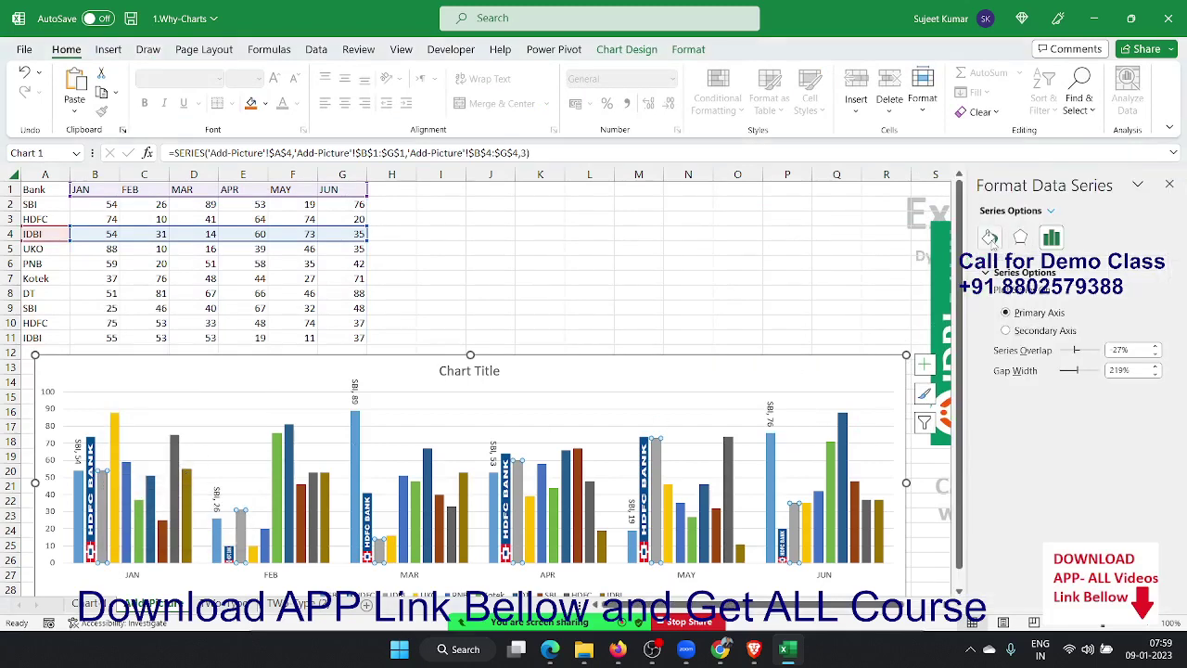
{"action": "left_click", "coordinate": [989, 238]}
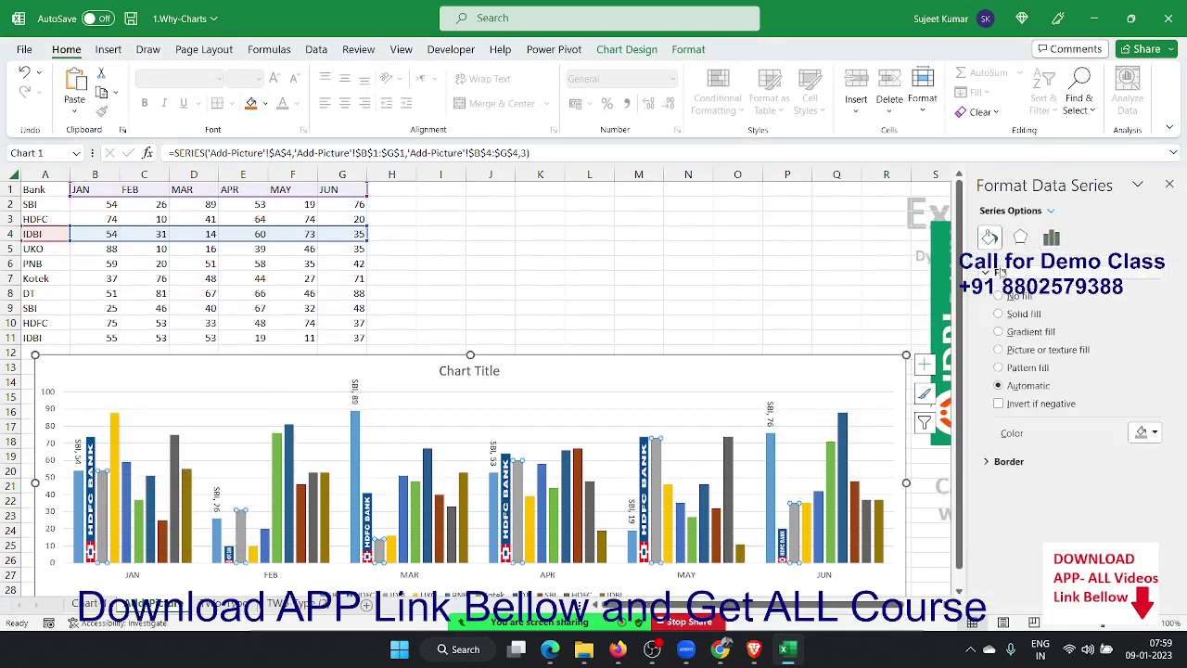
{"action": "left_click", "coordinate": [1021, 354]}
{"action": "left_click", "coordinate": [1075, 448]}
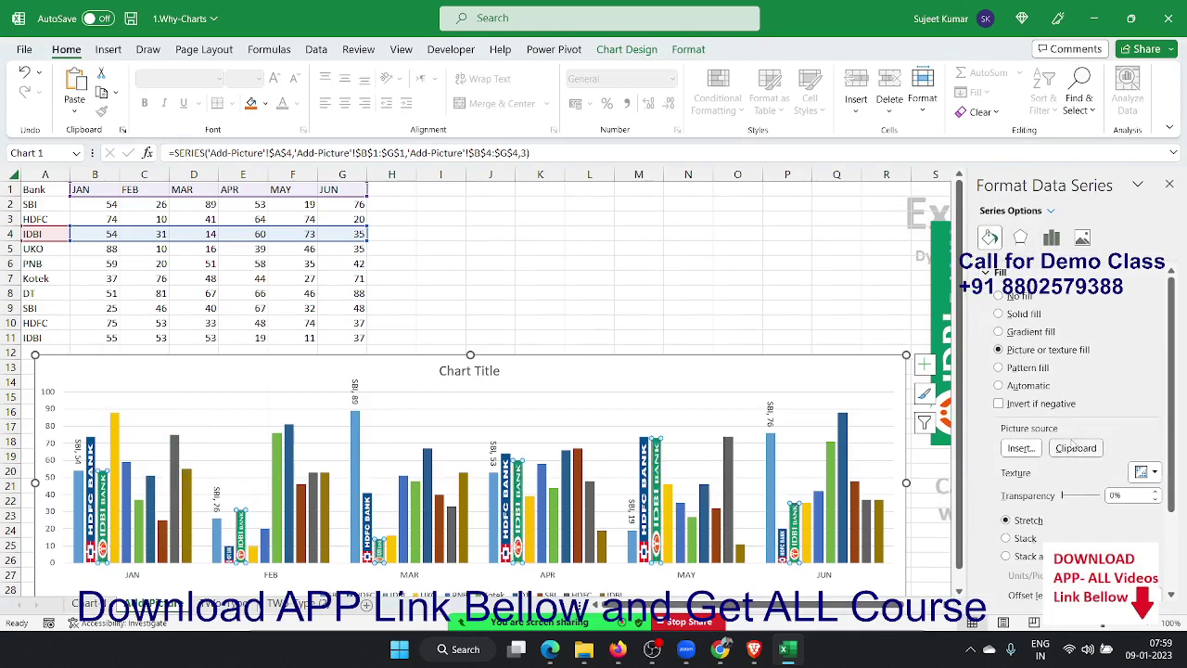
{"action": "left_click", "coordinate": [851, 244]}
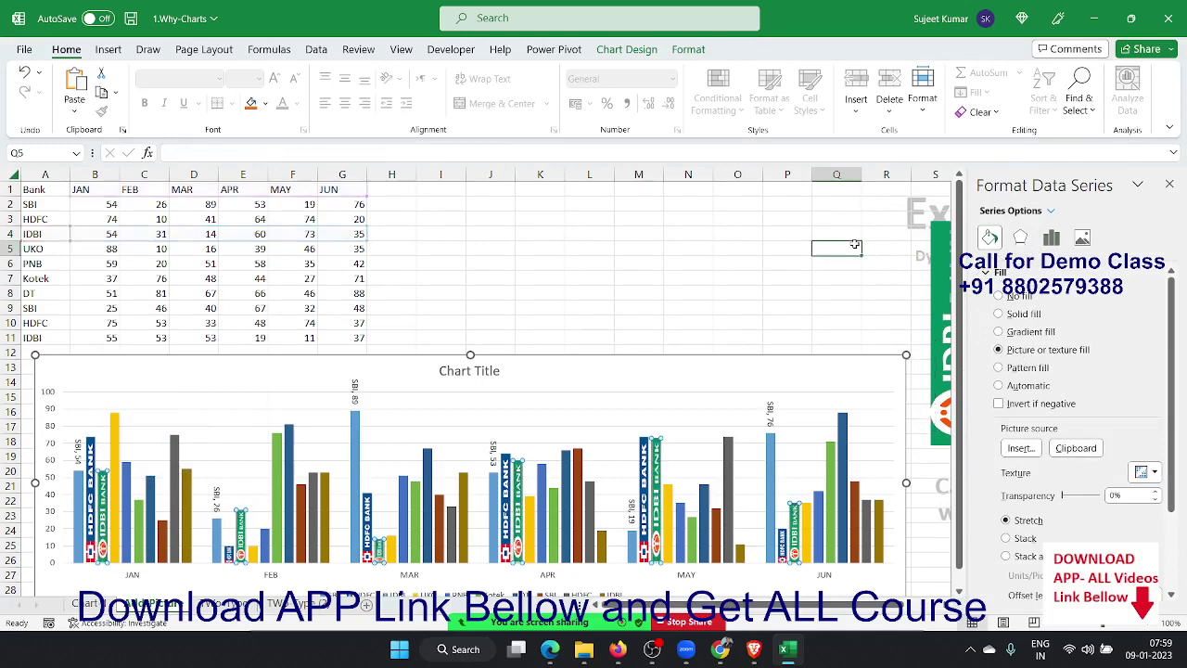
{"action": "left_click", "coordinate": [1167, 186]}
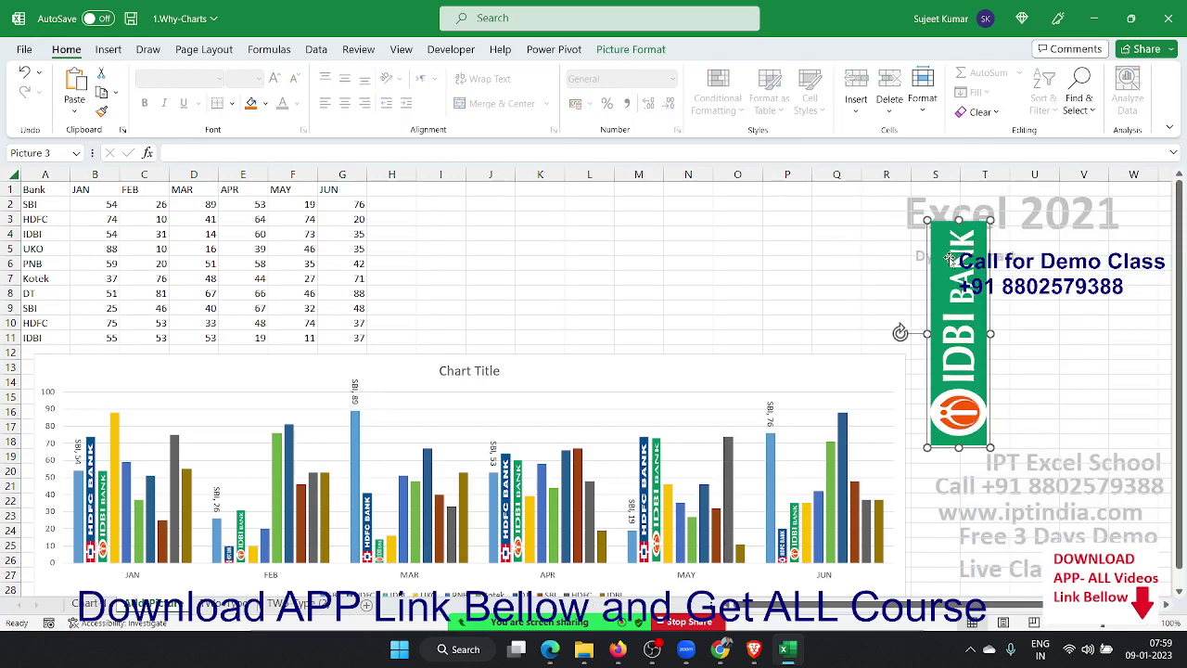
Delete the selected loose IDBI Bank logo picture.
{"action": "key", "text": "Delete"}
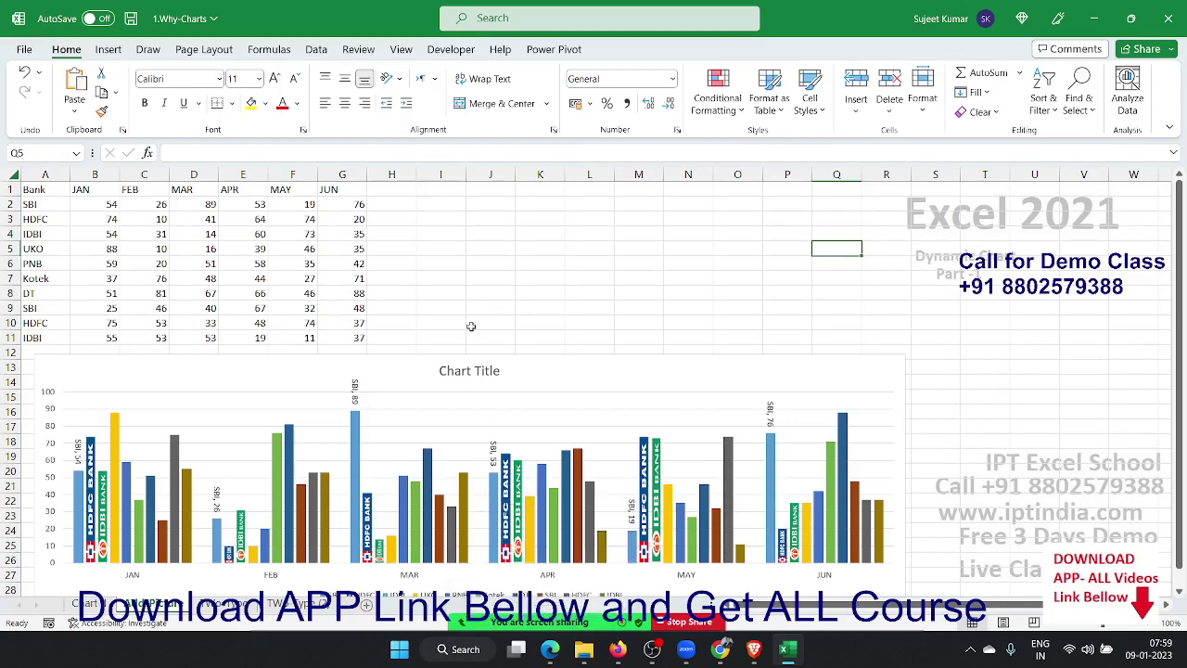
Insert WordArt reading 'UKO Banks' and nudge it up above the chart.
{"action": "left_click", "coordinate": [103, 50]}
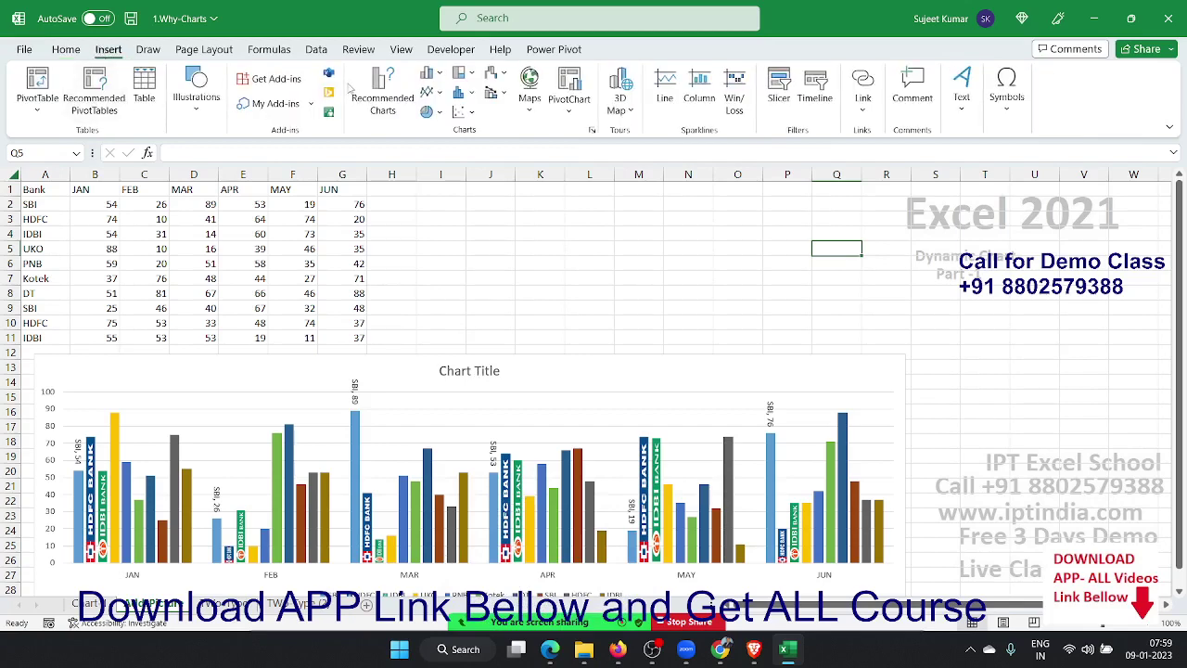
{"action": "left_click", "coordinate": [215, 117]}
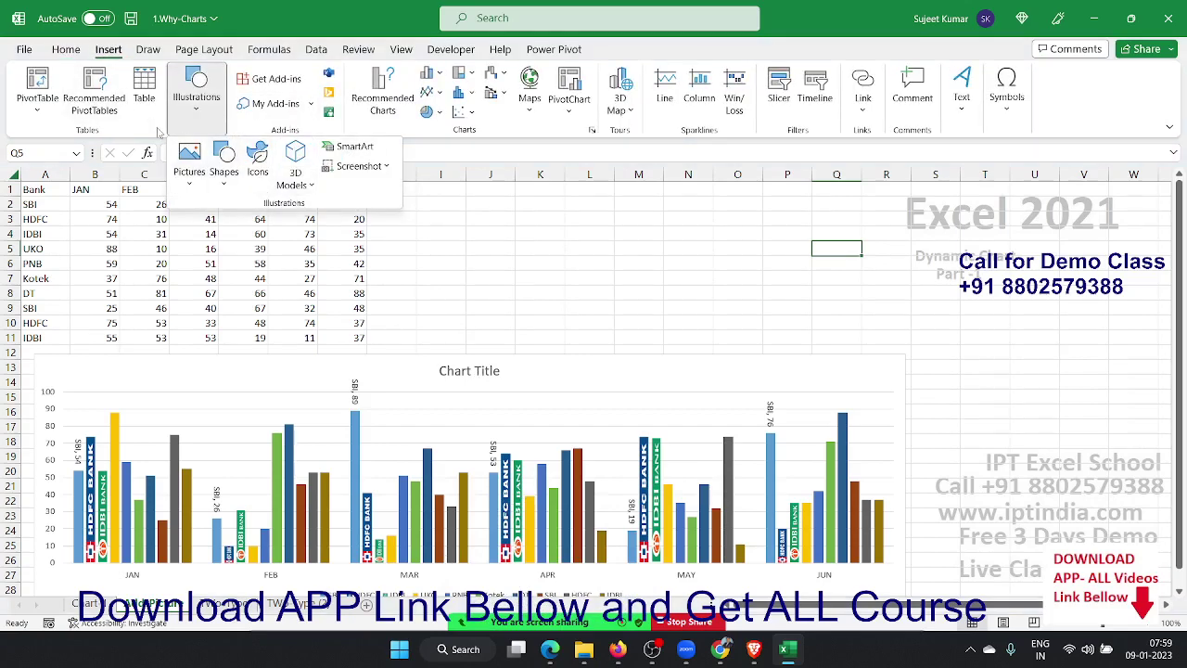
{"action": "left_click", "coordinate": [963, 105]}
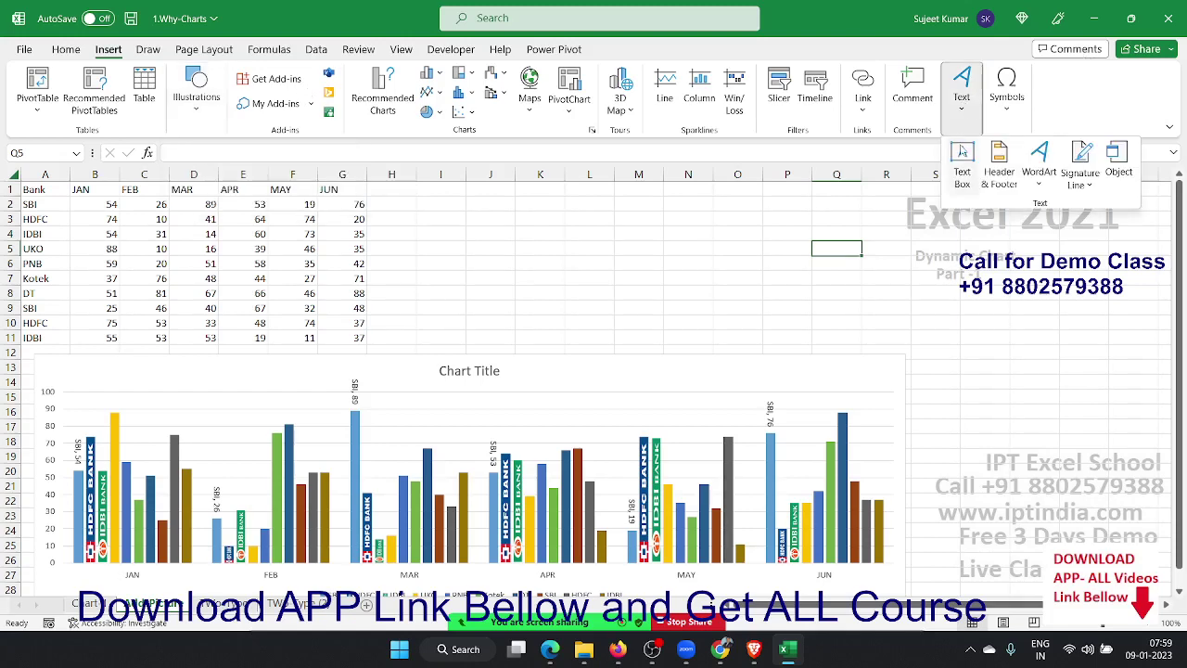
{"action": "left_click", "coordinate": [1039, 162]}
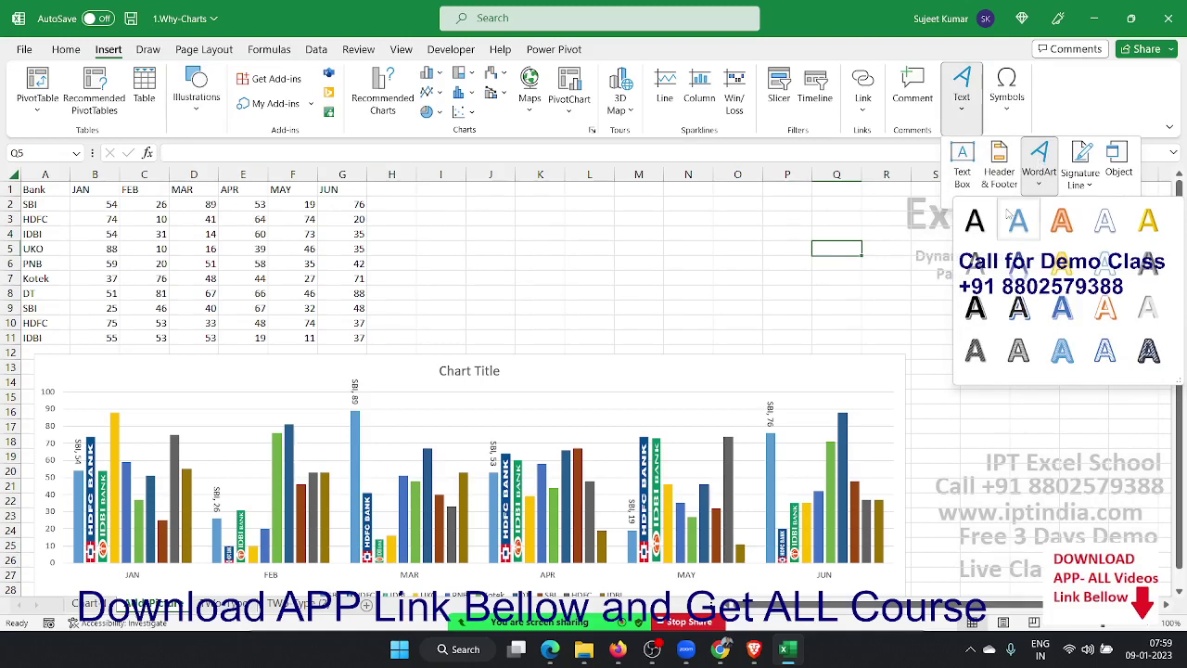
{"action": "left_click", "coordinate": [1007, 217]}
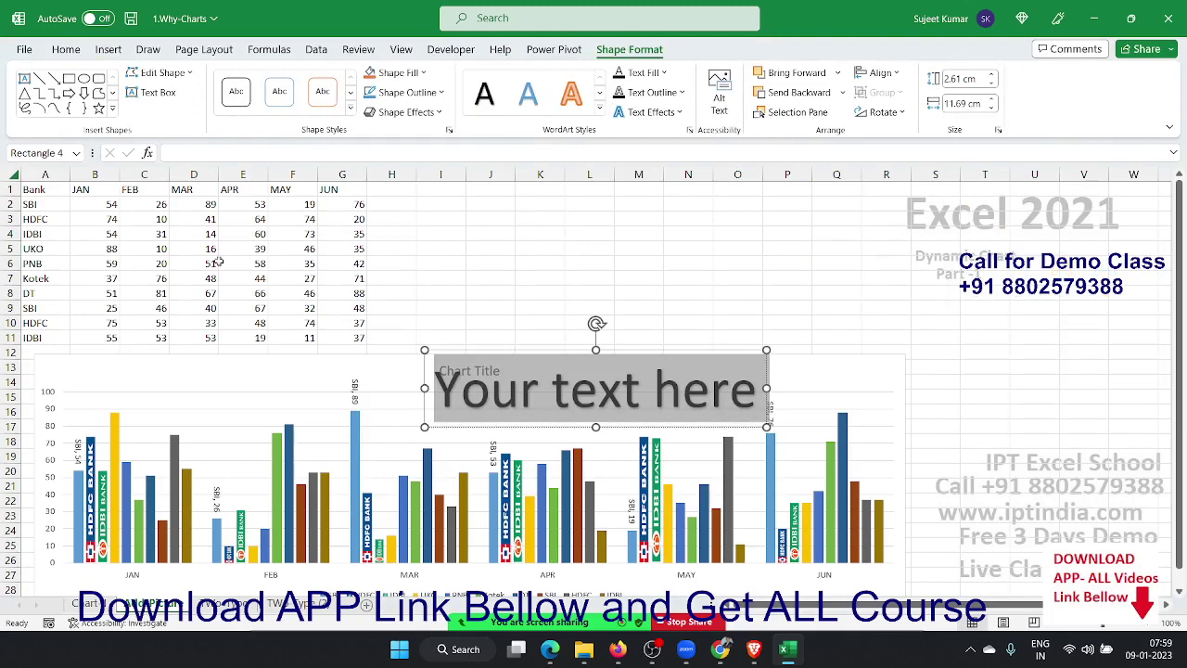
{"action": "type", "text": "U"}
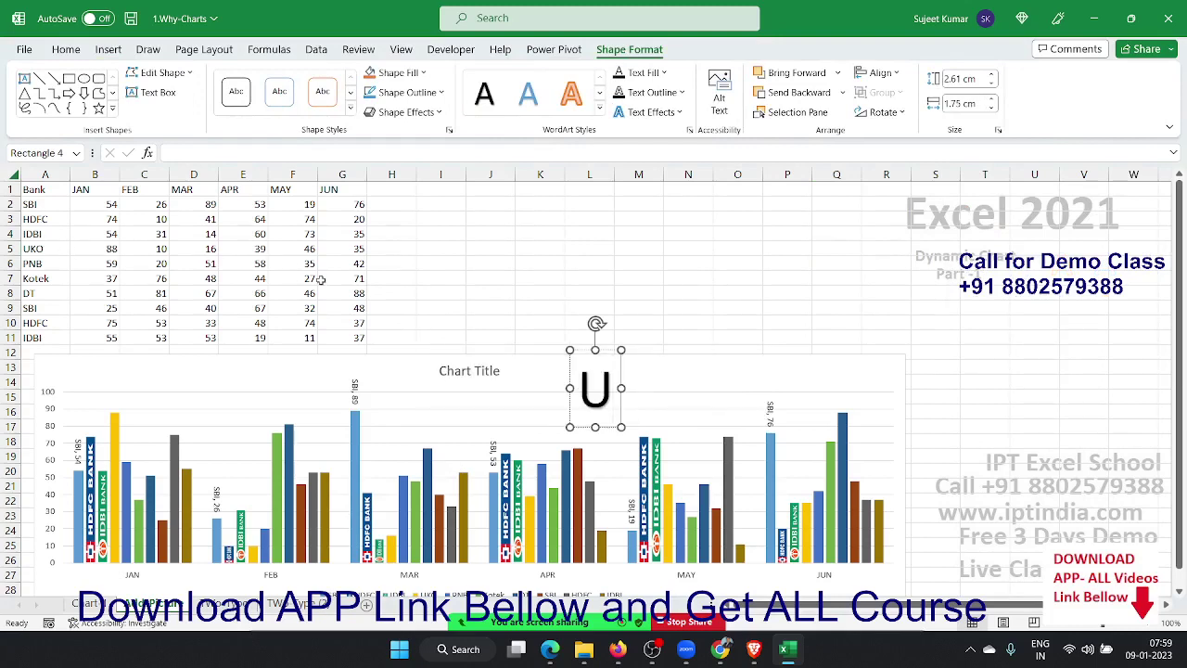
{"action": "type", "text": "KO"}
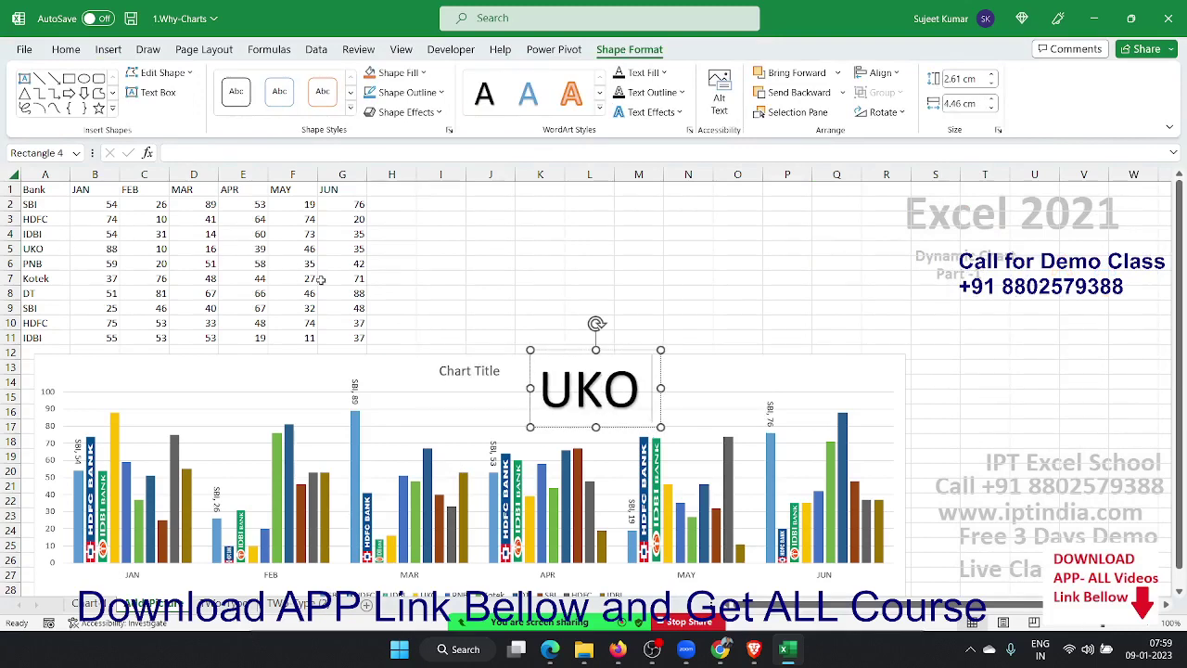
{"action": "type", "text": " Banks"}
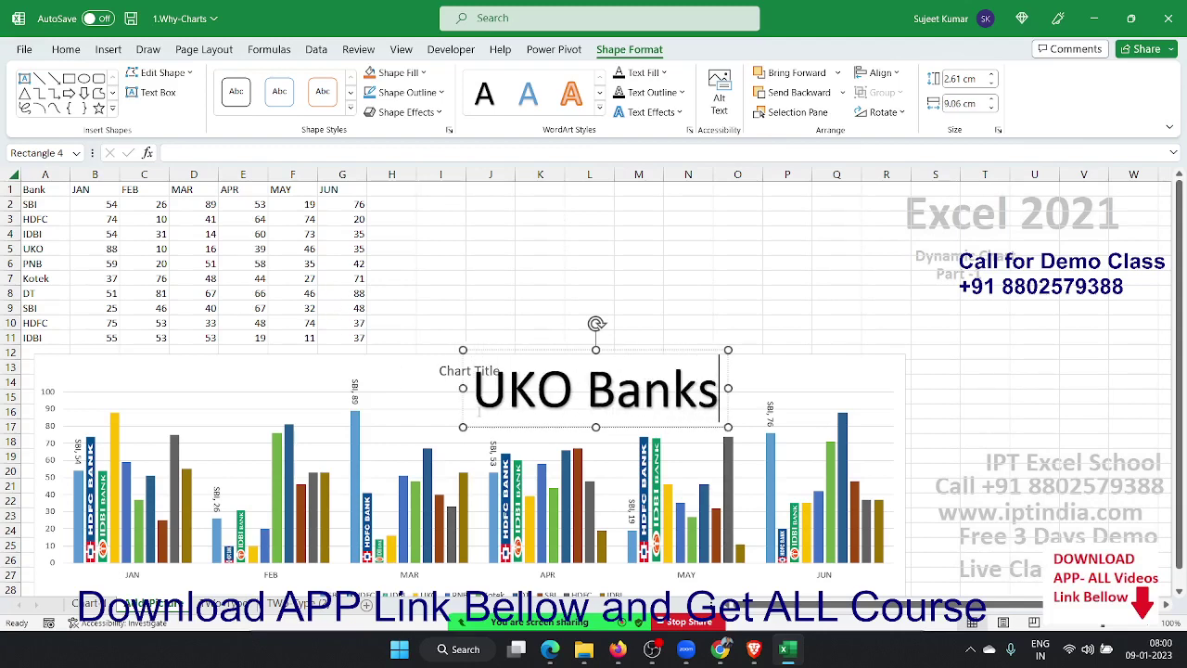
{"action": "key", "text": "Escape"}
{"action": "key", "text": "Up"}
{"action": "key", "text": "Up"}
{"action": "key", "text": "Up"}
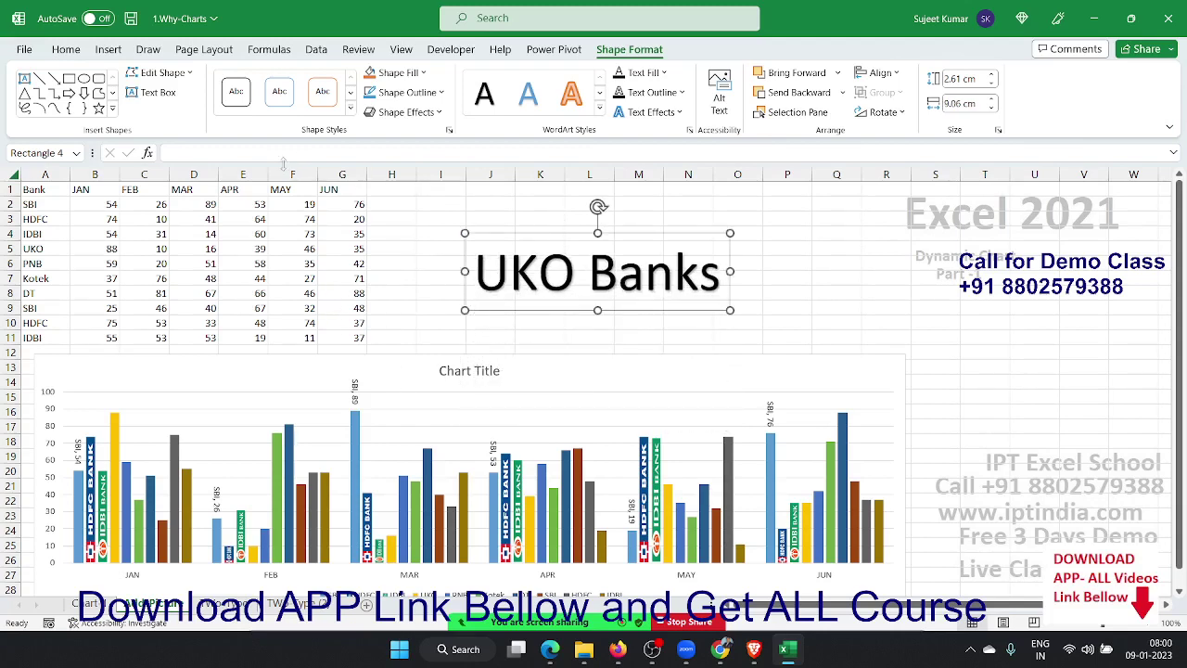
Apply the black shape style to the UKO Banks box, with white text fill and white outline.
{"action": "left_click", "coordinate": [349, 113]}
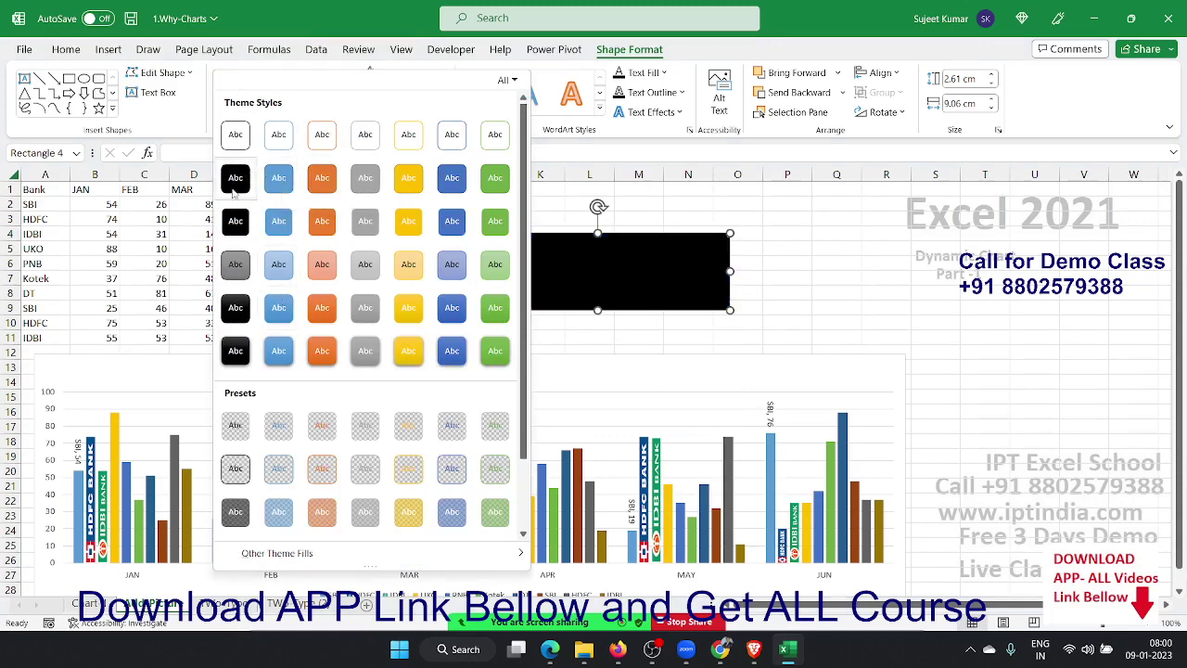
{"action": "left_click", "coordinate": [236, 178]}
{"action": "left_click", "coordinate": [644, 72]}
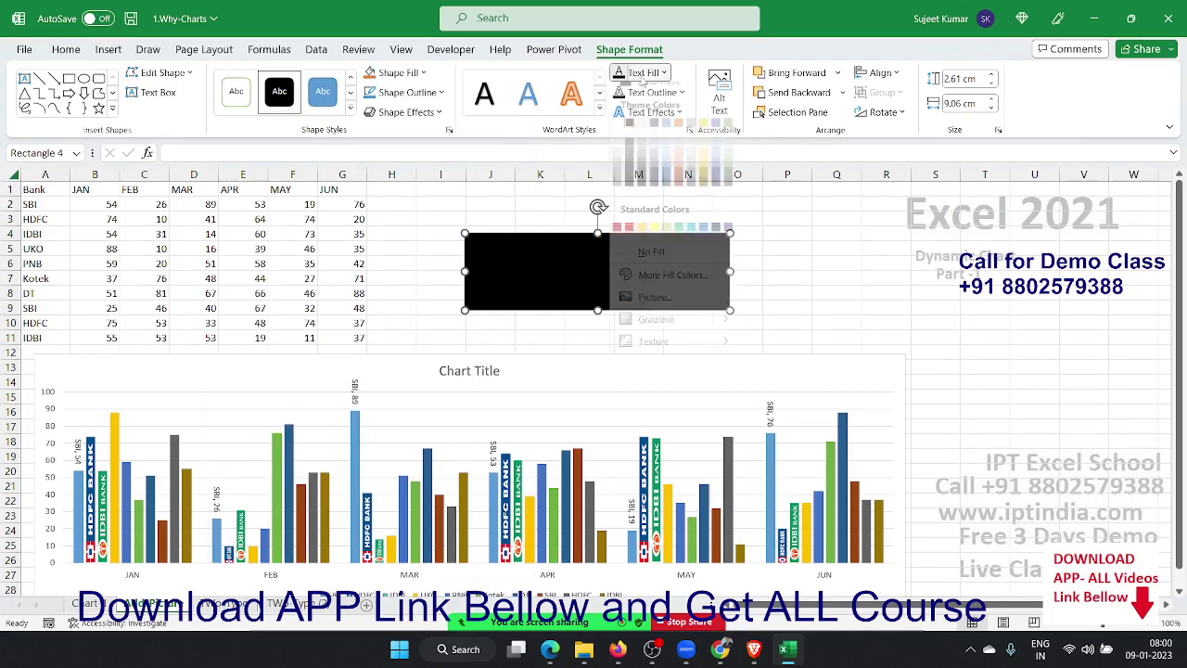
{"action": "left_click", "coordinate": [617, 136]}
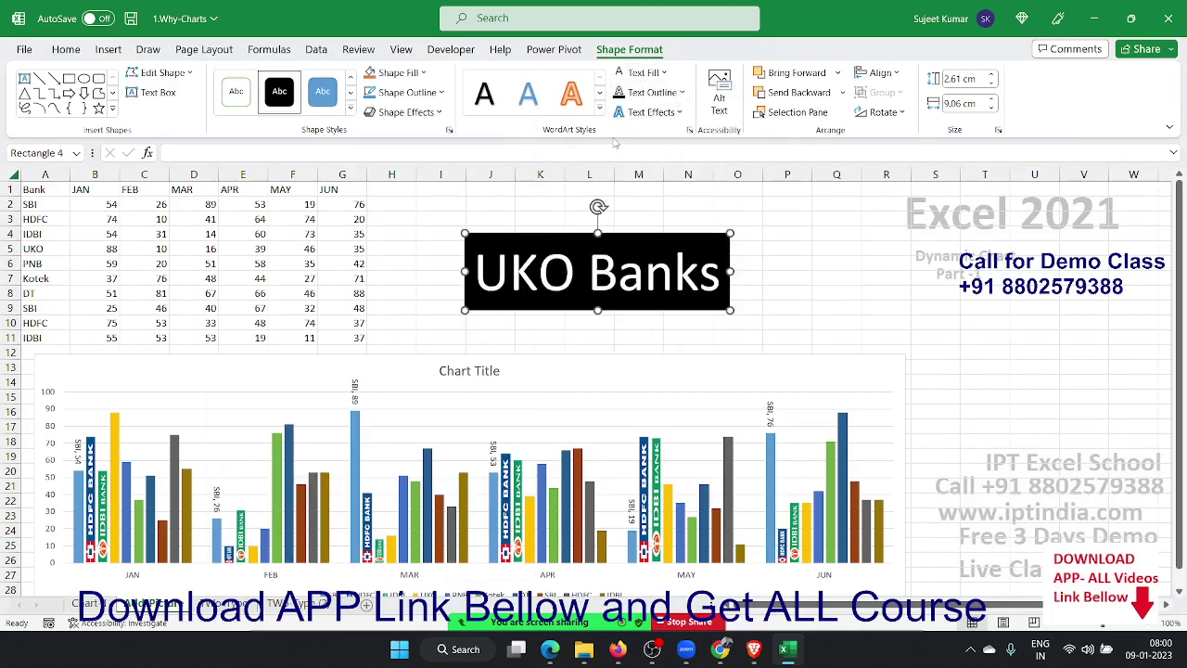
{"action": "left_click", "coordinate": [642, 92]}
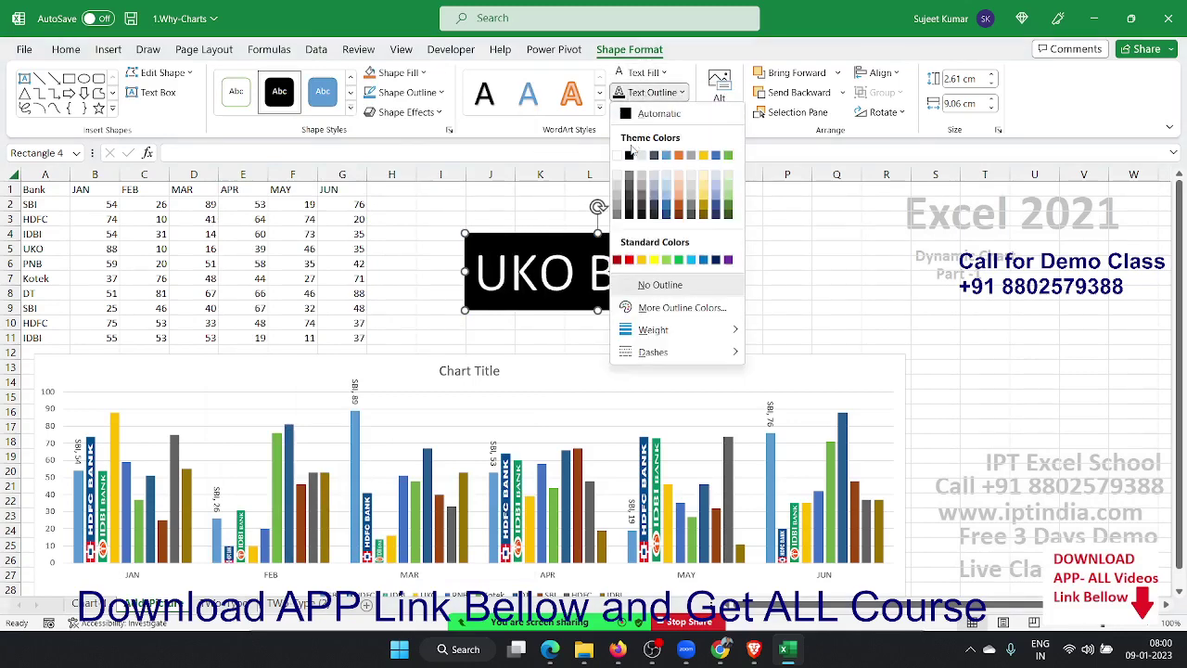
{"action": "left_click", "coordinate": [617, 156]}
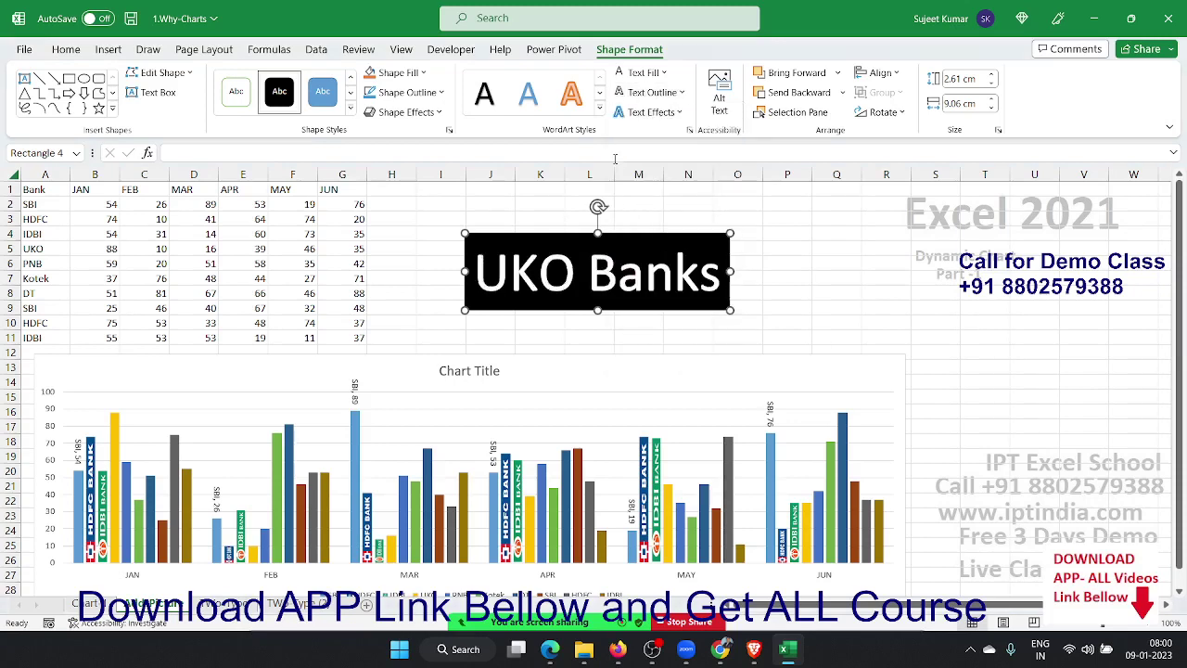
{"action": "left_click", "coordinate": [797, 320]}
{"action": "left_click", "coordinate": [712, 309]}
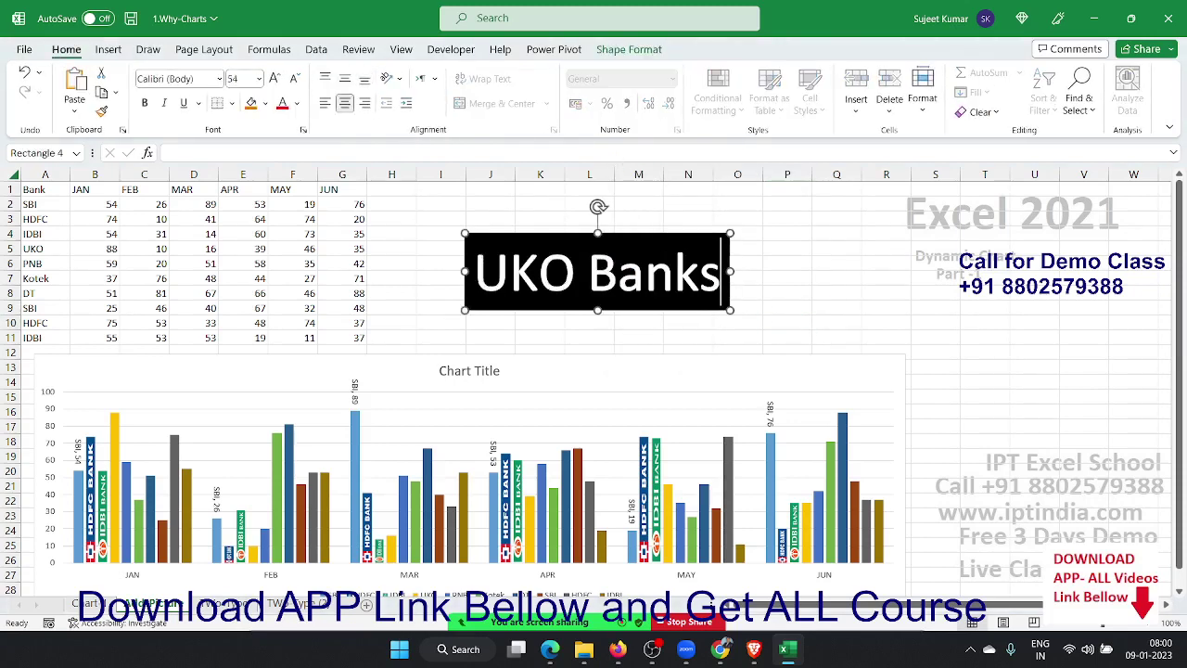
{"action": "left_click", "coordinate": [928, 110]}
{"action": "left_click", "coordinate": [629, 49]}
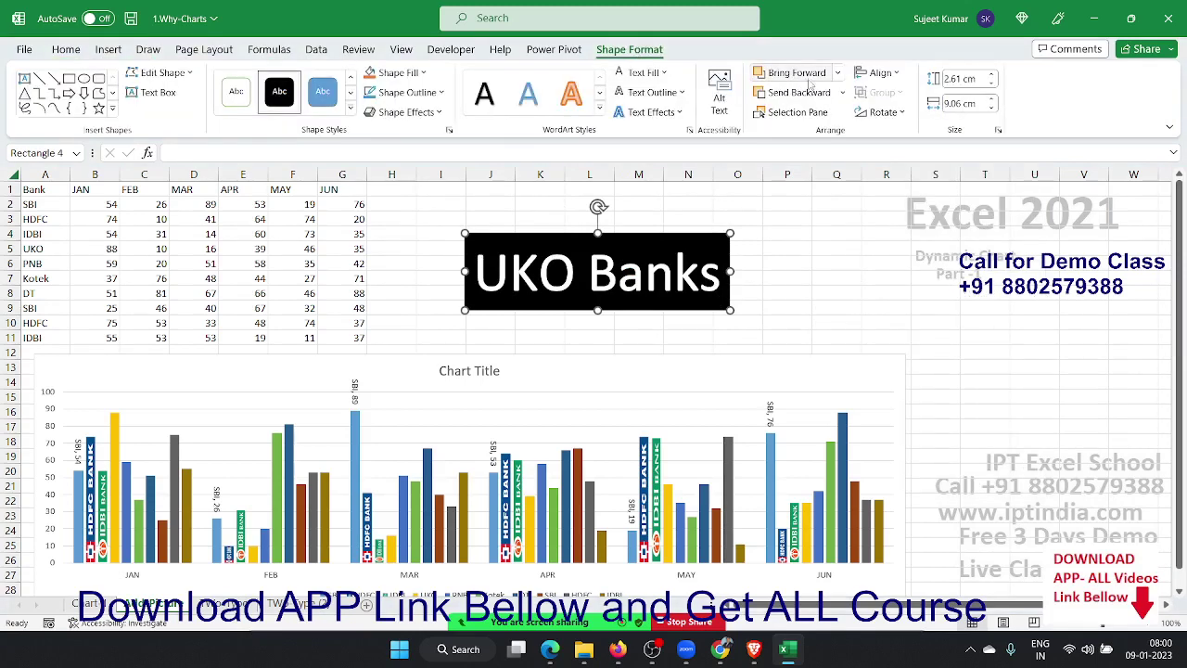
Rotate the UKO Banks box left 90°, move it to columns T–U, and resize to about 2.61 × 10.27 cm.
{"action": "left_click", "coordinate": [879, 112]}
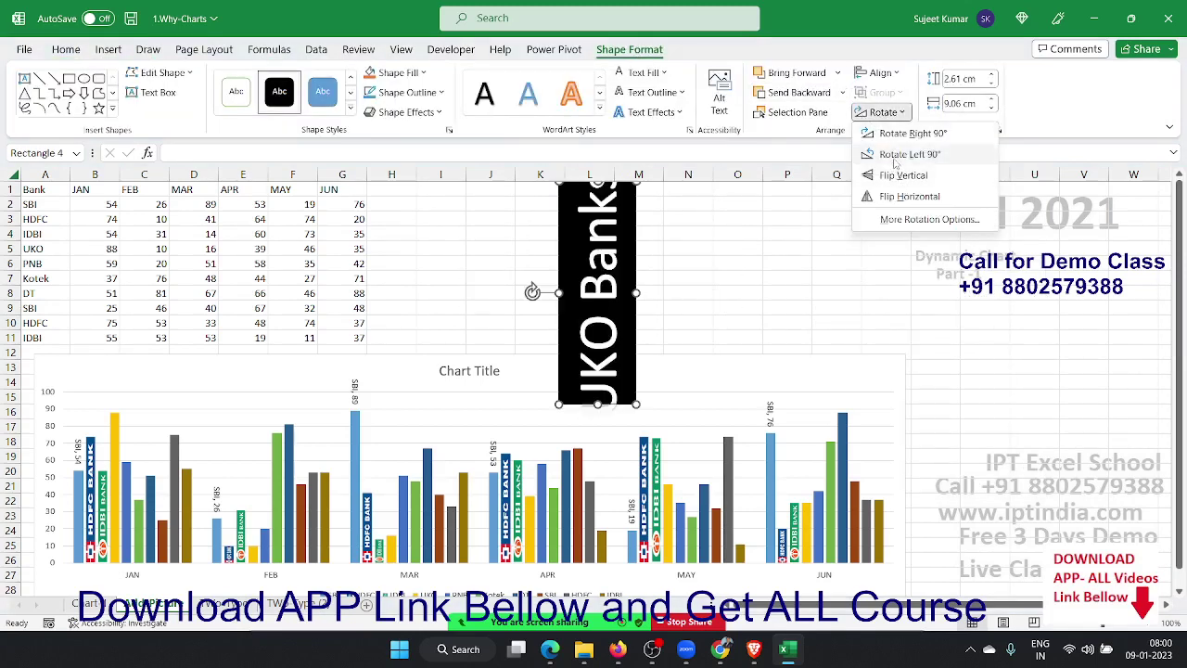
{"action": "left_click", "coordinate": [895, 154]}
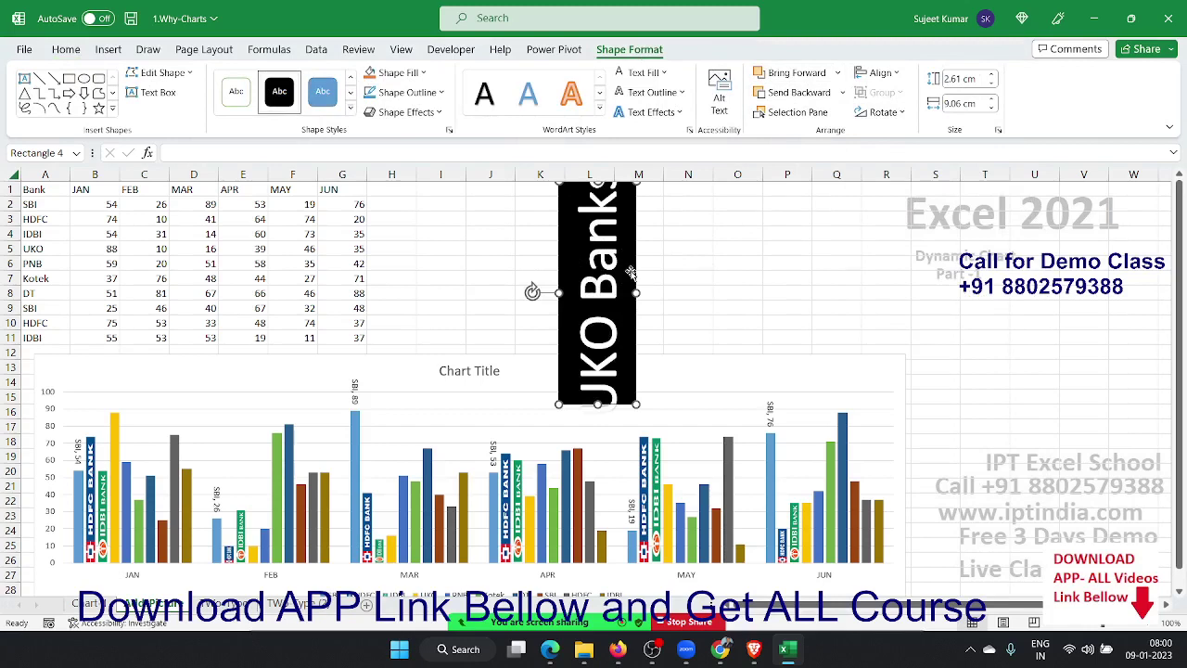
{"action": "left_click_drag", "start_coordinate": [631, 270], "coordinate": [1024, 289]}
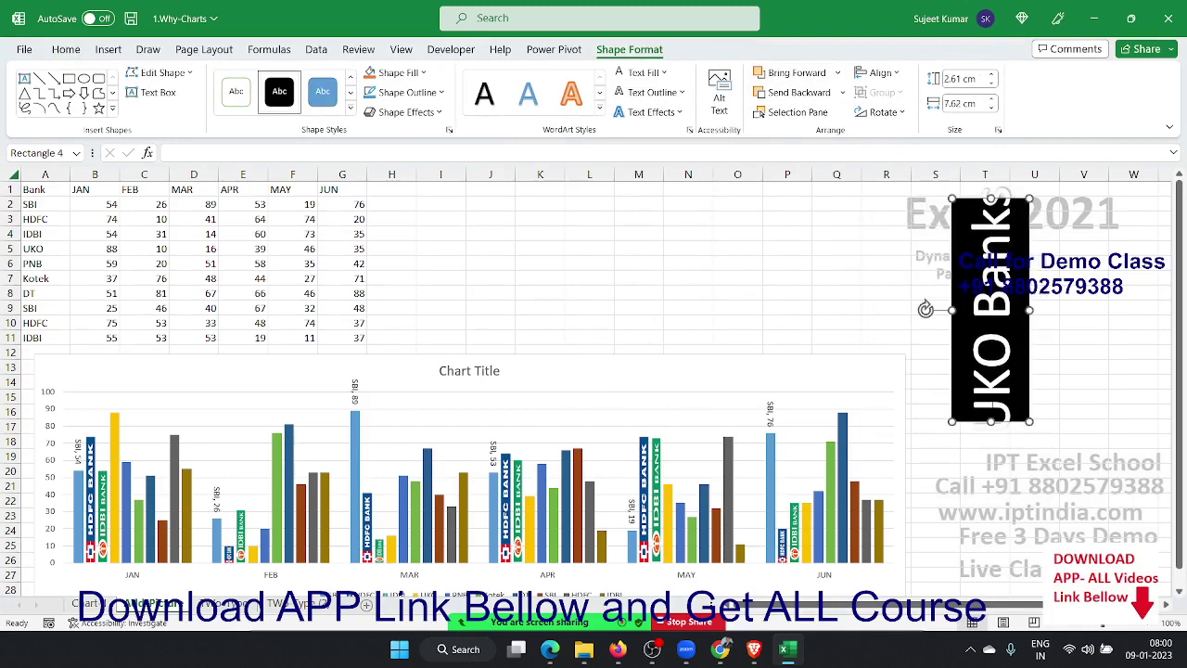
{"action": "left_click_drag", "start_coordinate": [989, 422], "coordinate": [988, 442]}
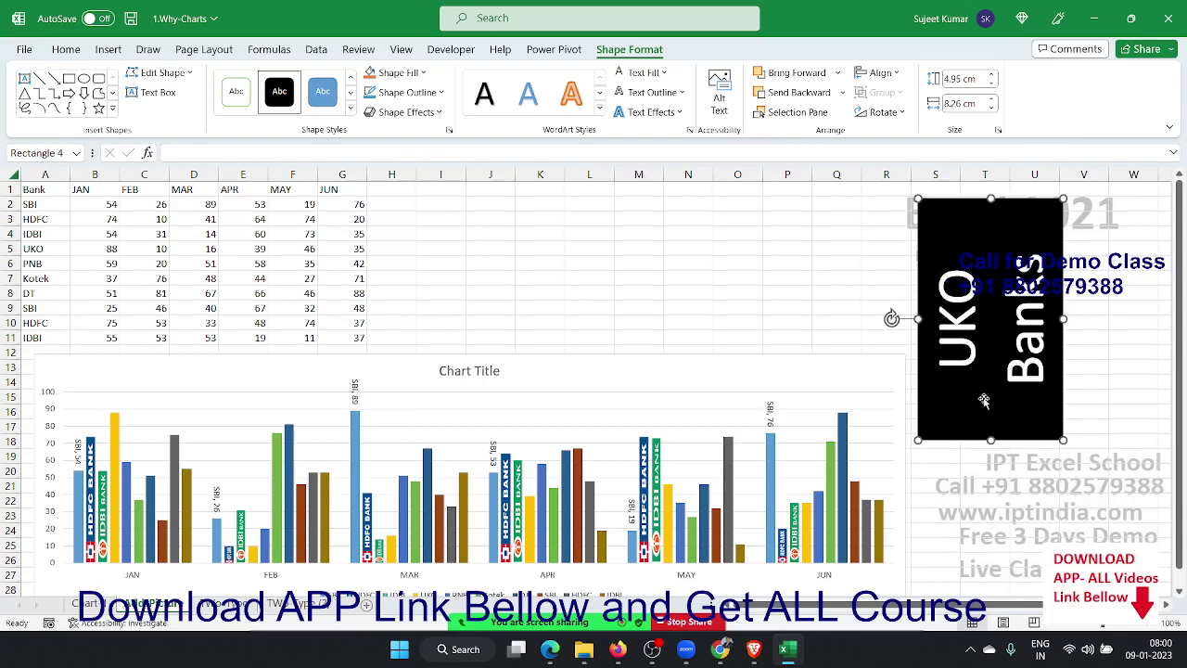
{"action": "left_click_drag", "start_coordinate": [992, 441], "coordinate": [992, 499]}
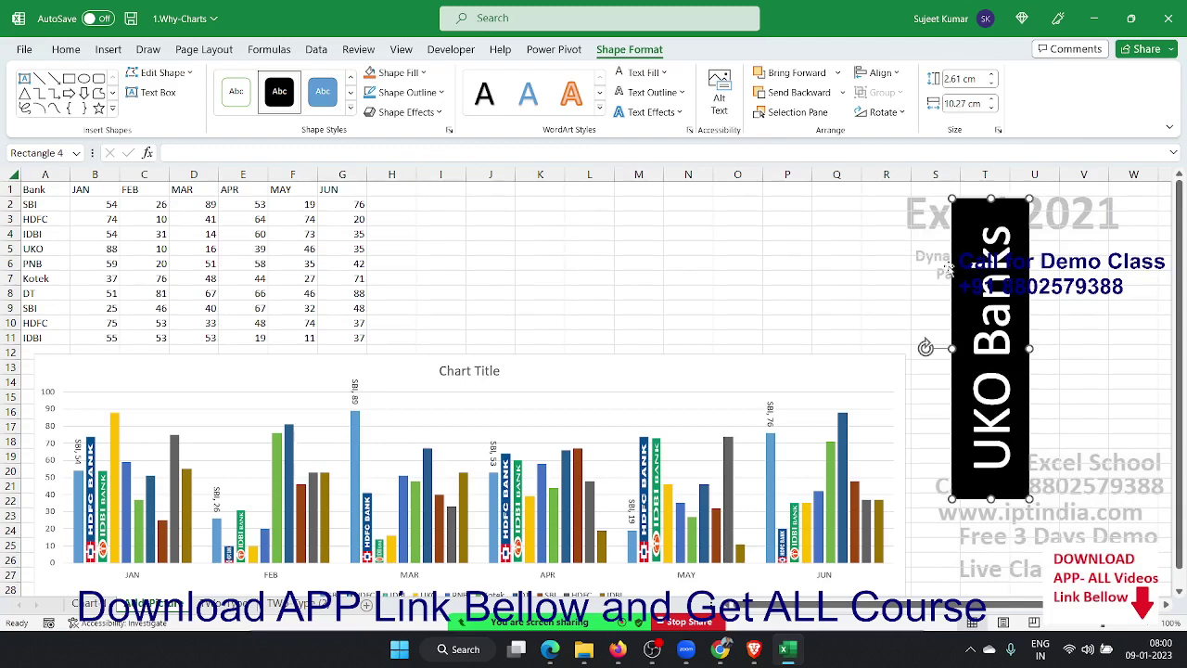
Paste the UKO Banks label as a picture at R4, delete the original rectangle, and move the picture into place.
{"action": "left_click", "coordinate": [880, 232]}
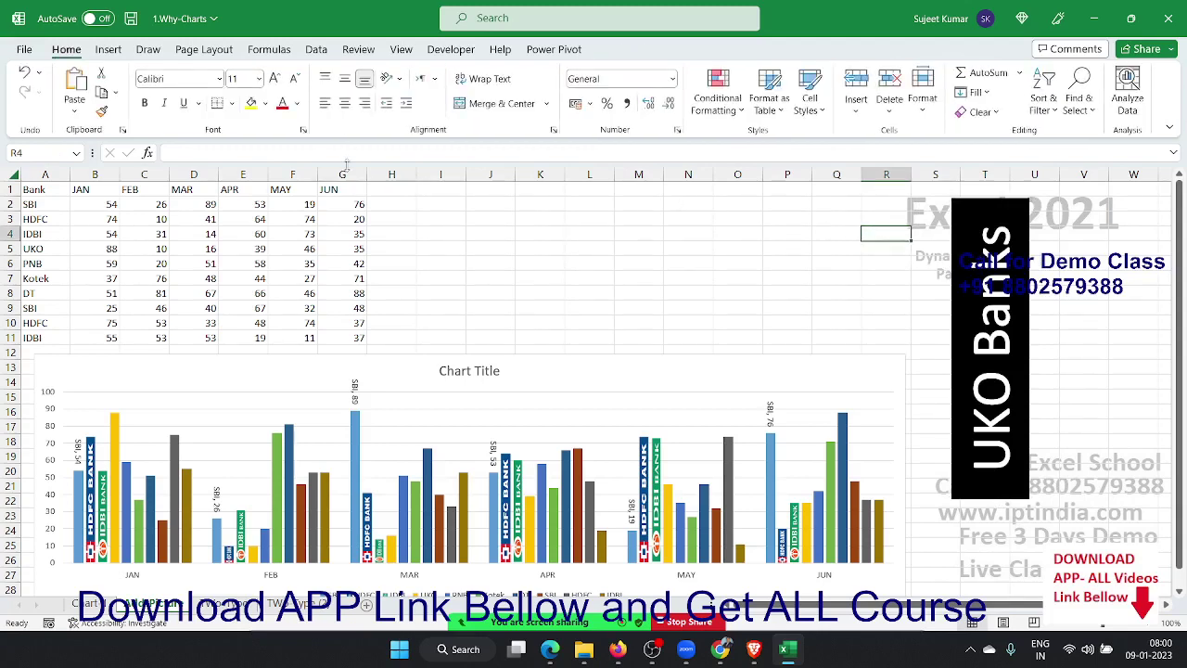
{"action": "left_click", "coordinate": [75, 109]}
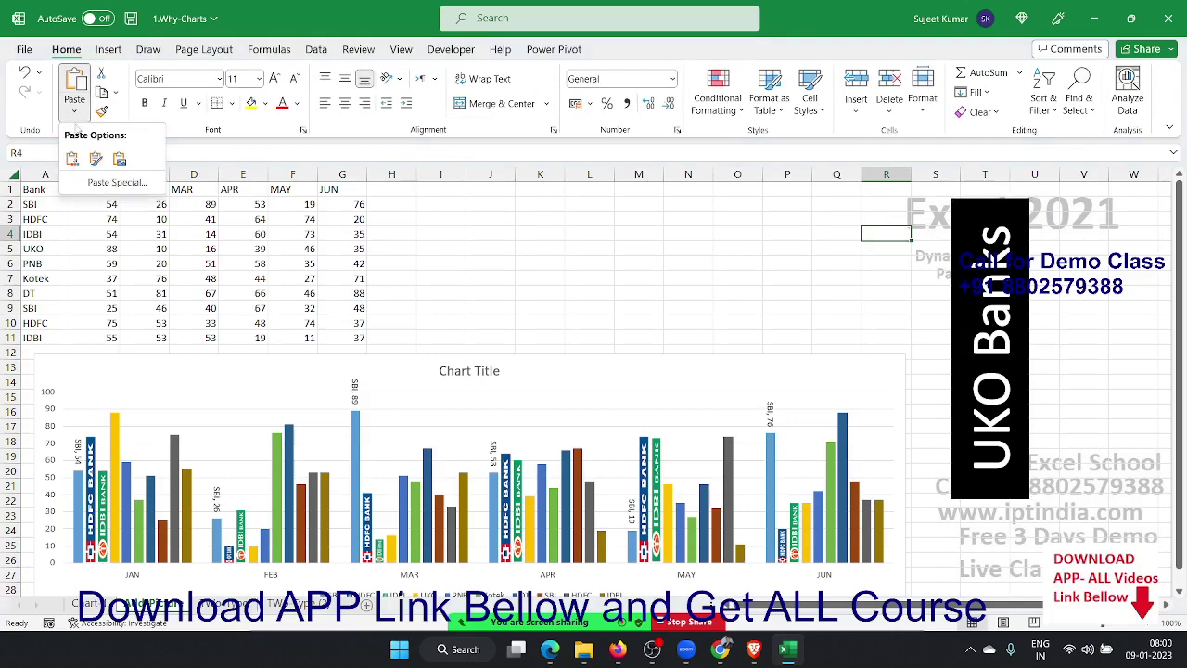
{"action": "left_click", "coordinate": [119, 160]}
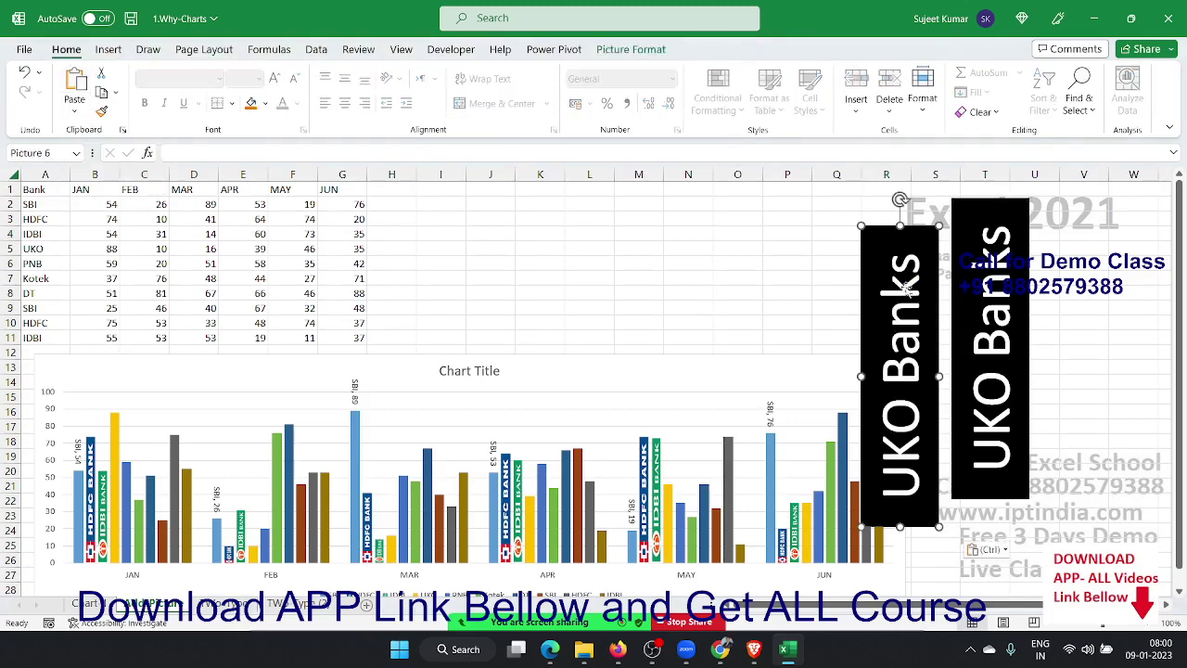
{"action": "left_click", "coordinate": [990, 217]}
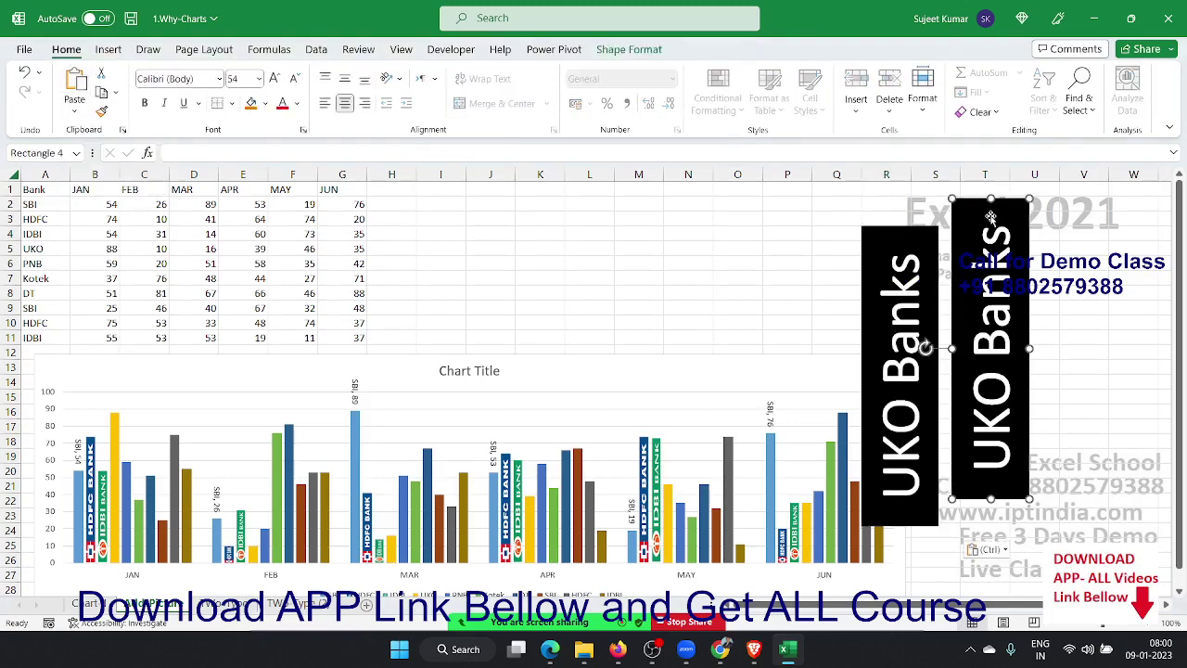
{"action": "key", "text": "Delete"}
{"action": "left_click_drag", "start_coordinate": [909, 258], "coordinate": [1054, 229]}
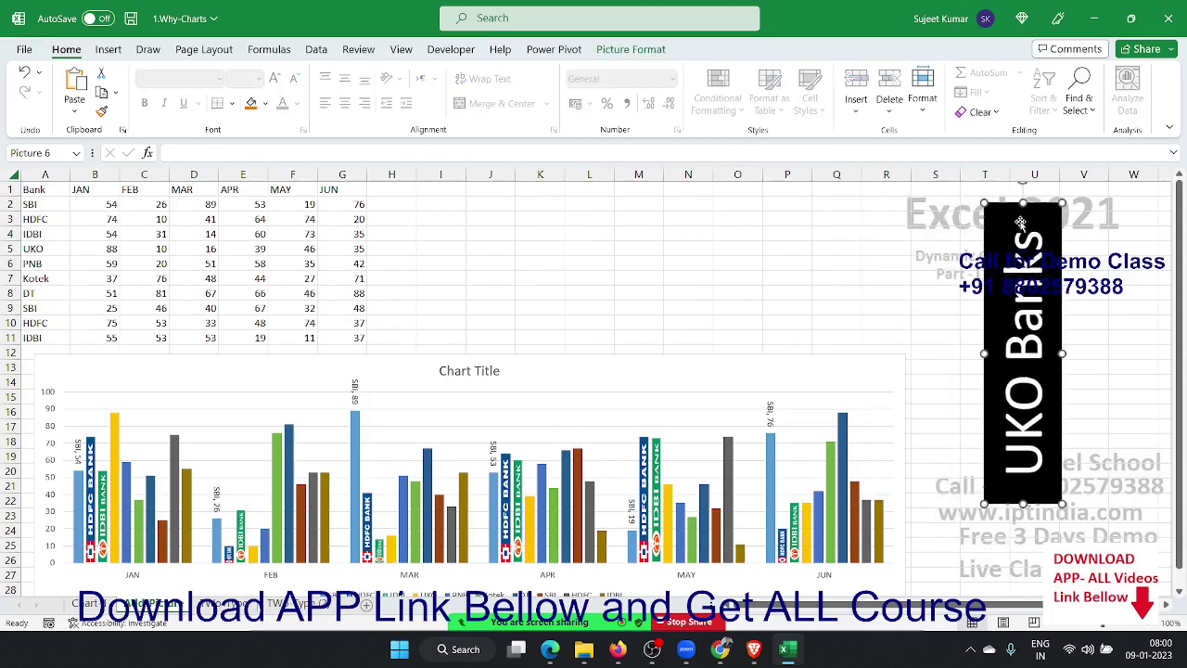
Crop the UKO Banks picture's top, bottom and right edges tightly around the label.
{"action": "left_click", "coordinate": [645, 51]}
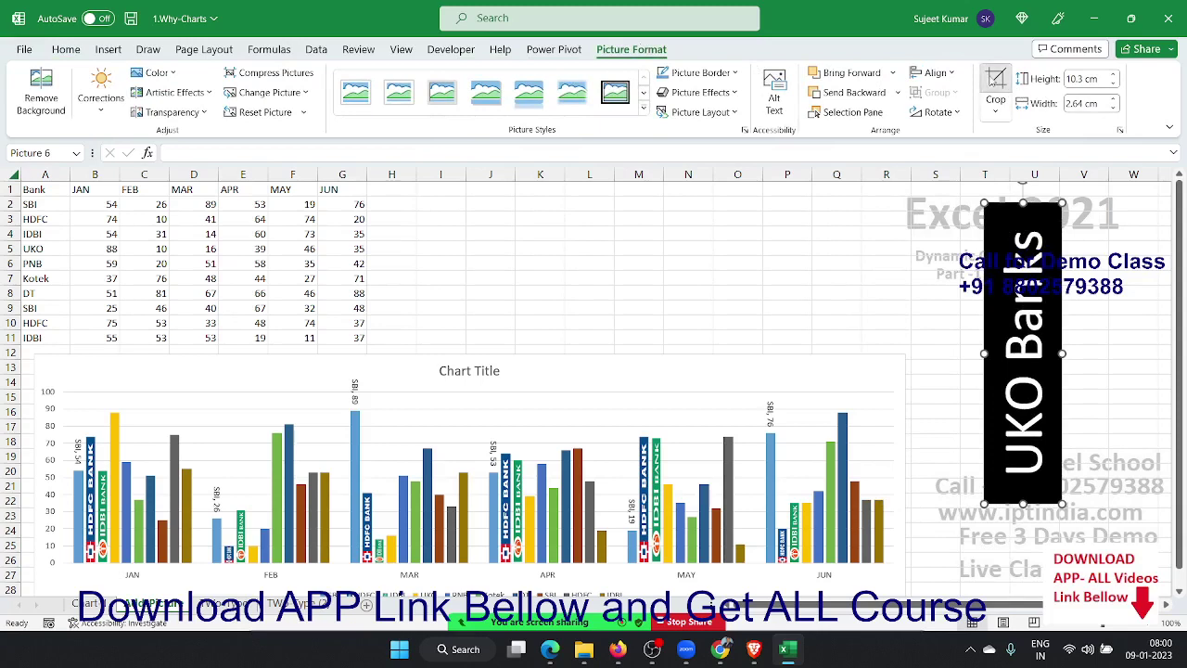
{"action": "left_click", "coordinate": [995, 89]}
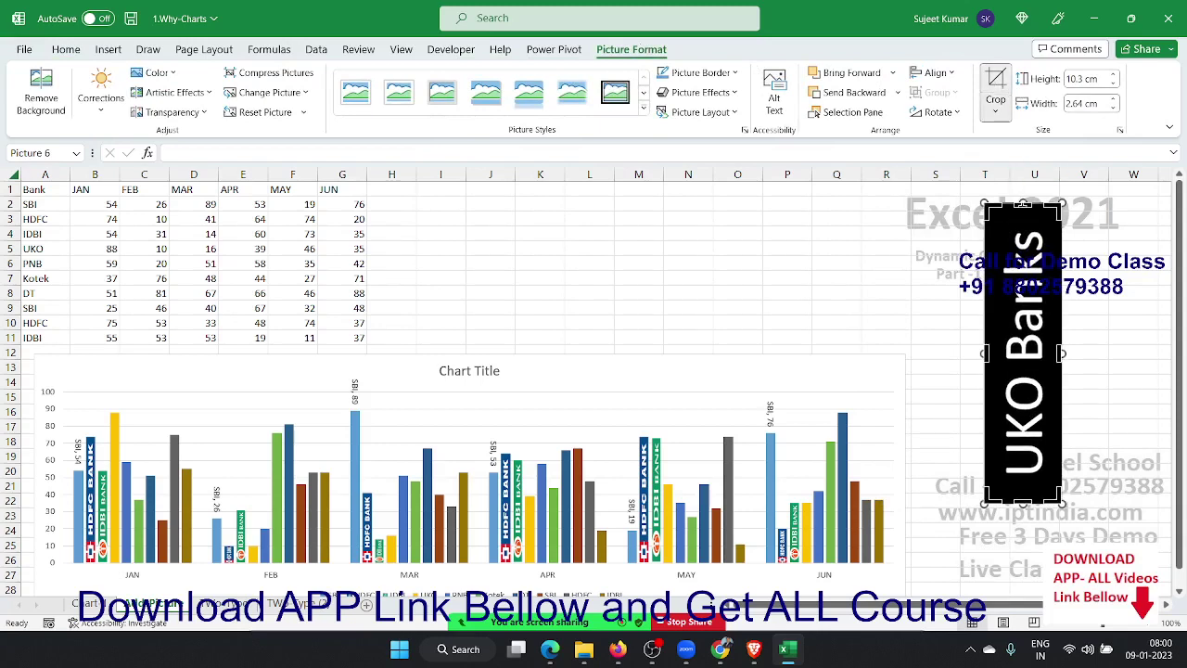
{"action": "left_click_drag", "start_coordinate": [1022, 202], "coordinate": [1020, 220]}
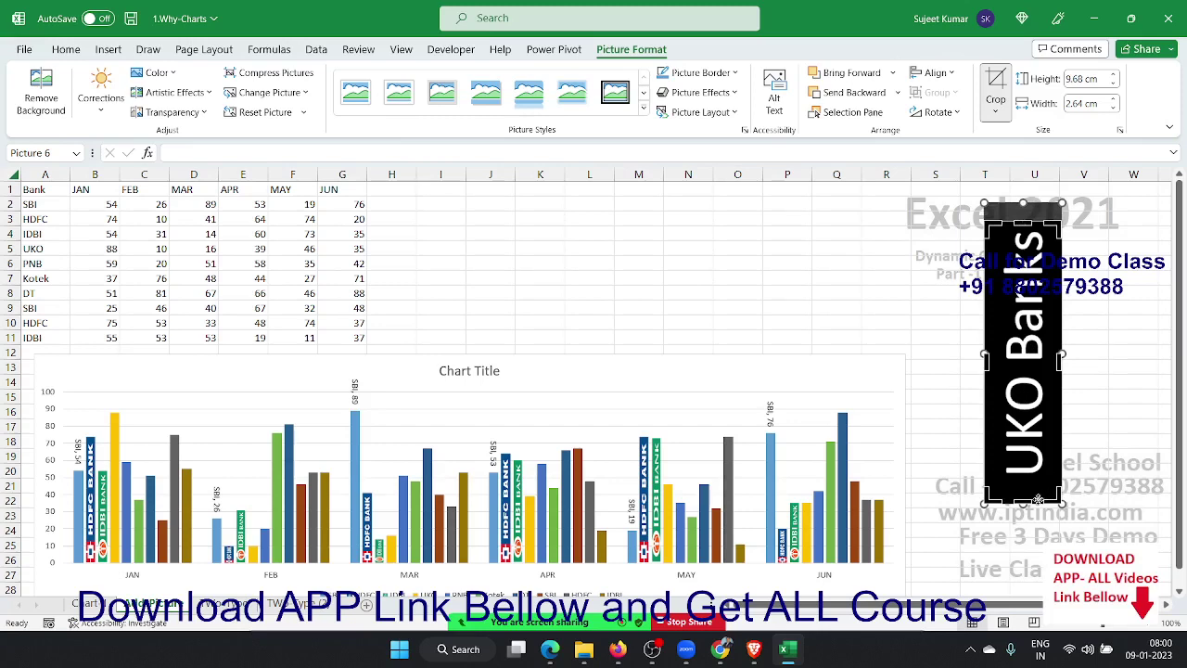
{"action": "left_click_drag", "start_coordinate": [1034, 501], "coordinate": [1016, 479]}
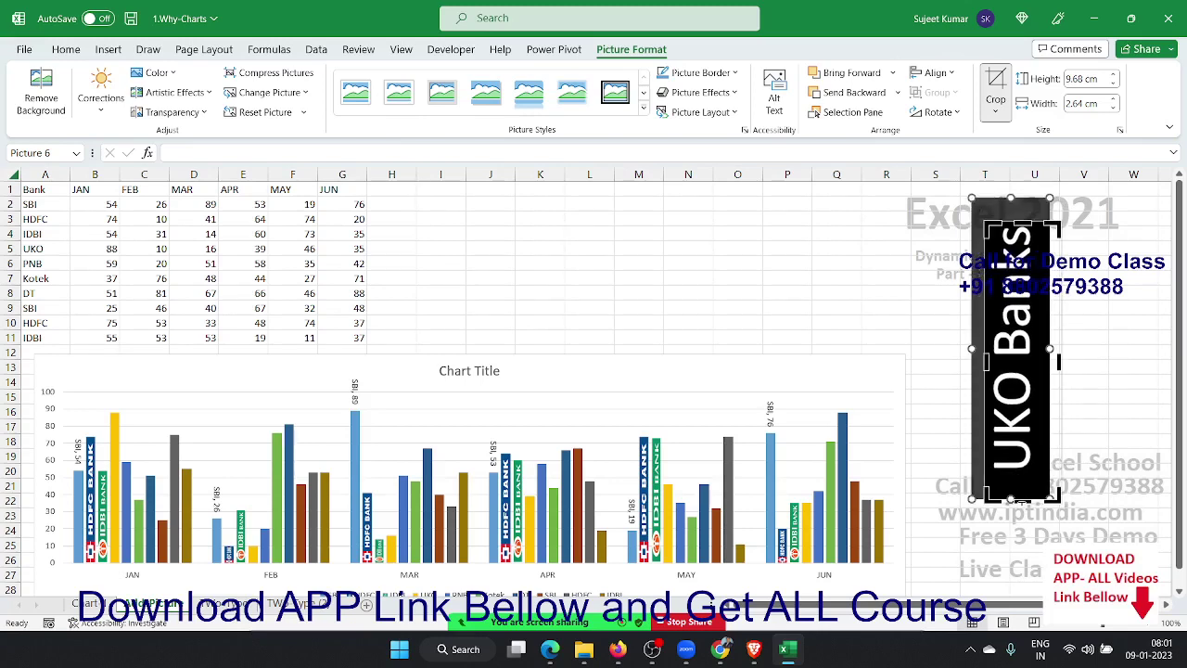
{"action": "left_click_drag", "start_coordinate": [1020, 496], "coordinate": [1020, 471]}
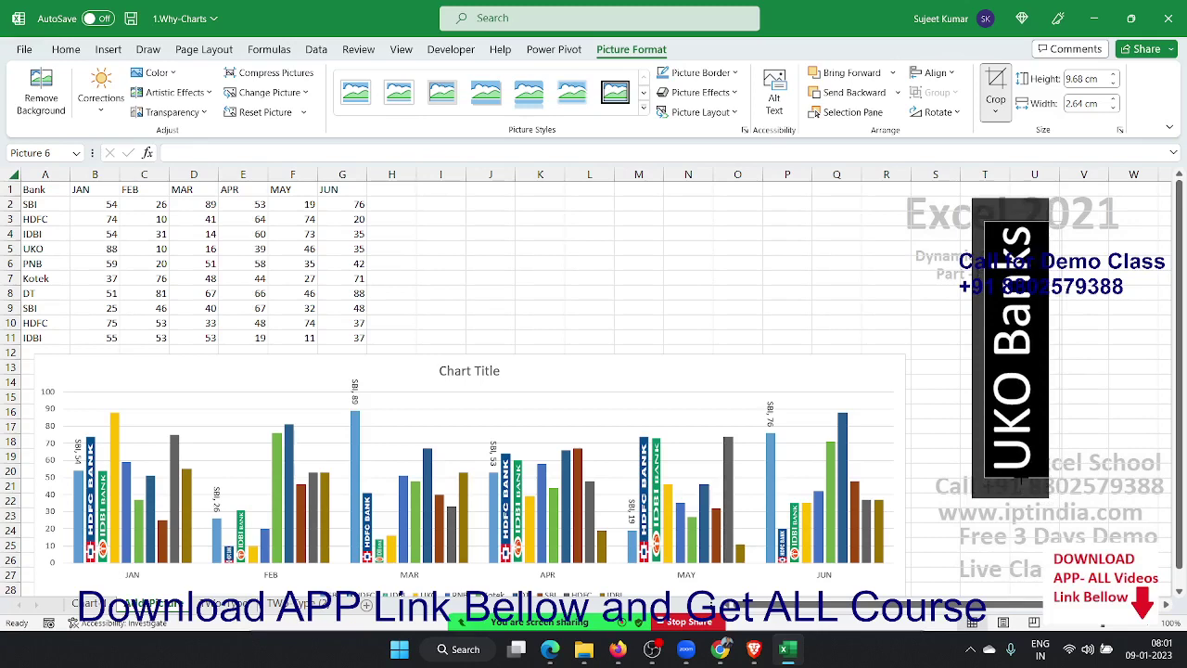
{"action": "left_click_drag", "start_coordinate": [1055, 348], "coordinate": [1040, 349]}
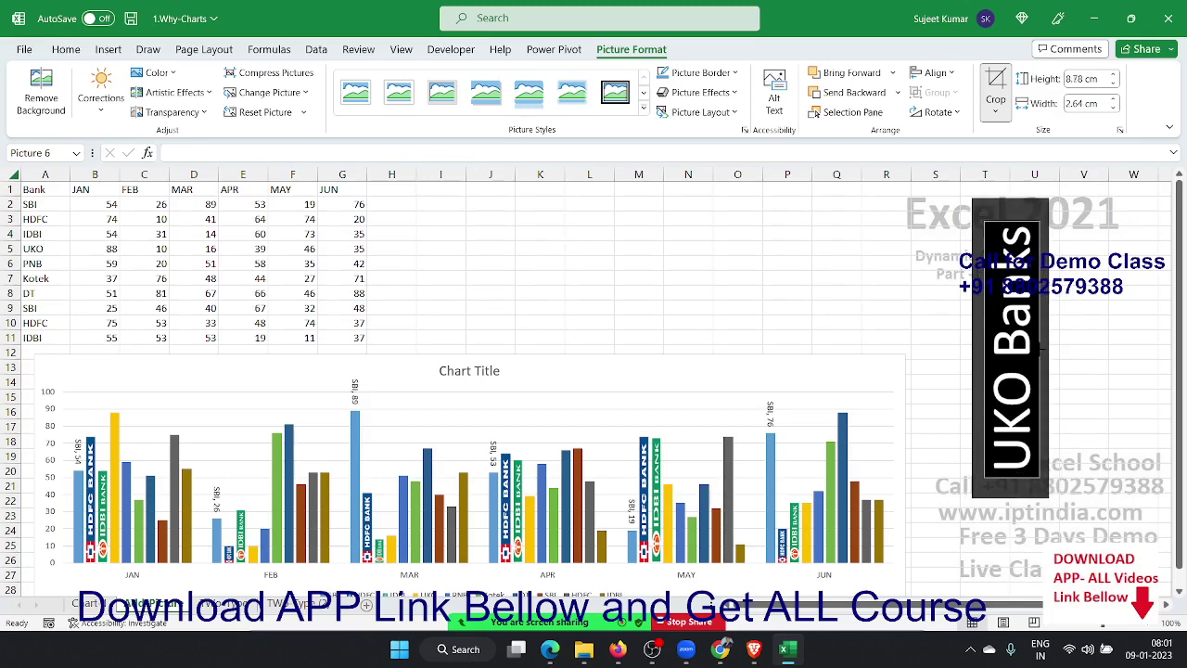
Fill the UKO series bars with the copied UKO Banks picture, then go to the Sales/Target sheet.
{"action": "left_click", "coordinate": [835, 295]}
{"action": "left_click", "coordinate": [1009, 351]}
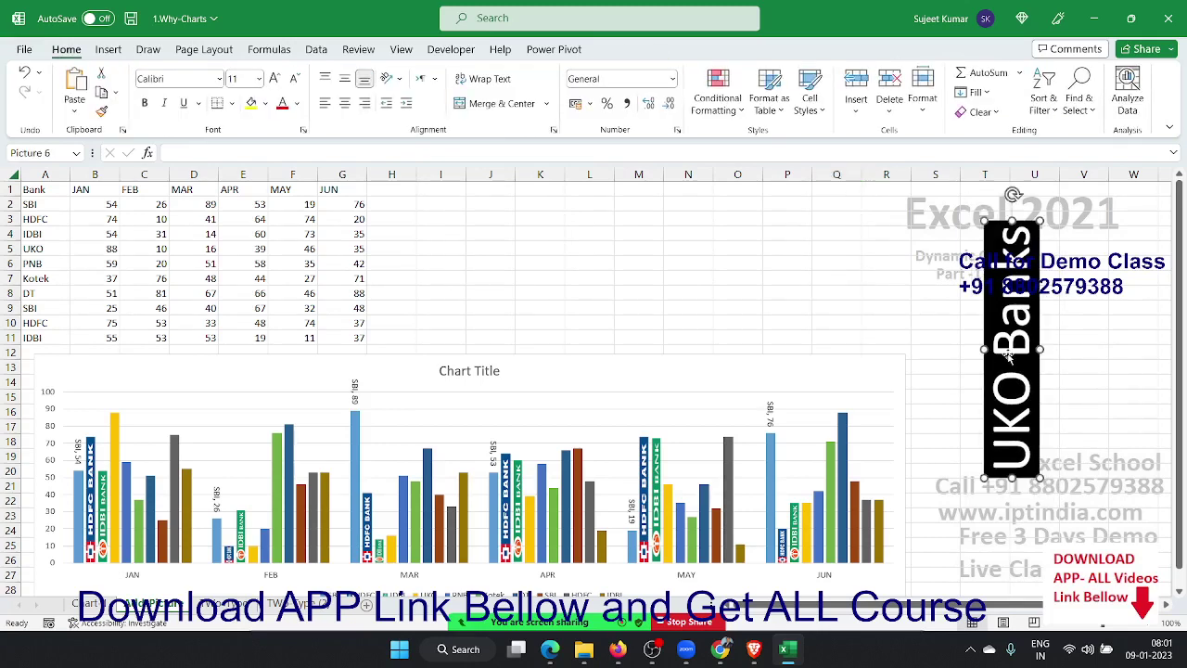
{"action": "left_click", "coordinate": [120, 517]}
{"action": "right_click", "coordinate": [120, 516]}
{"action": "left_click", "coordinate": [185, 500]}
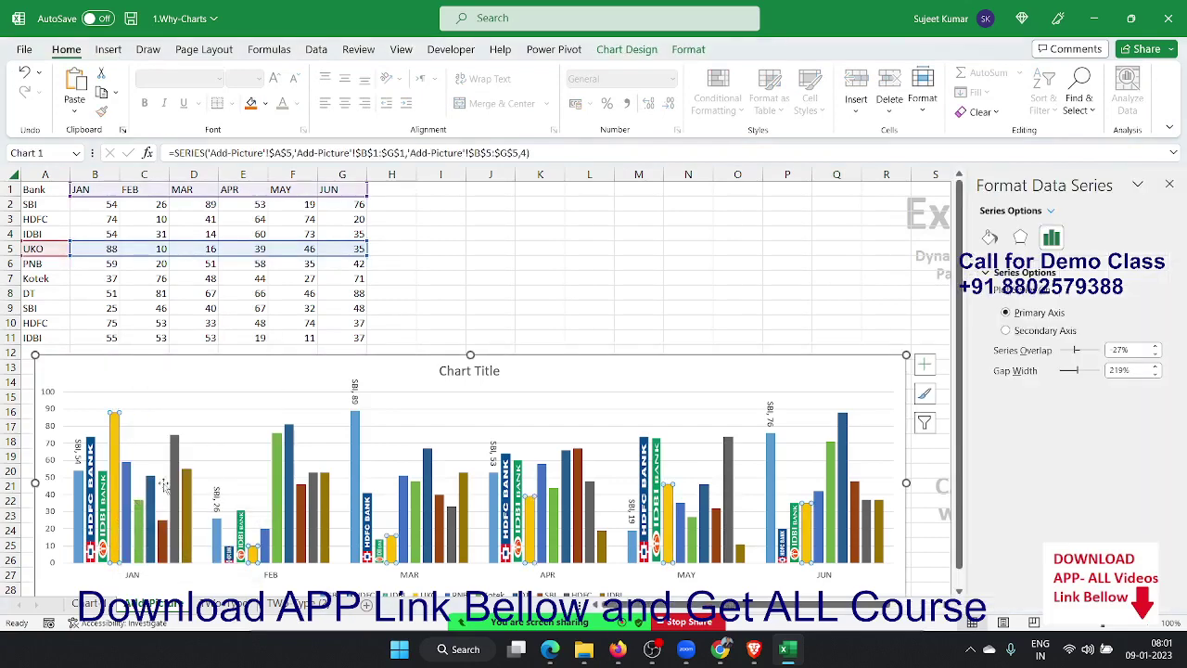
{"action": "left_click", "coordinate": [990, 237]}
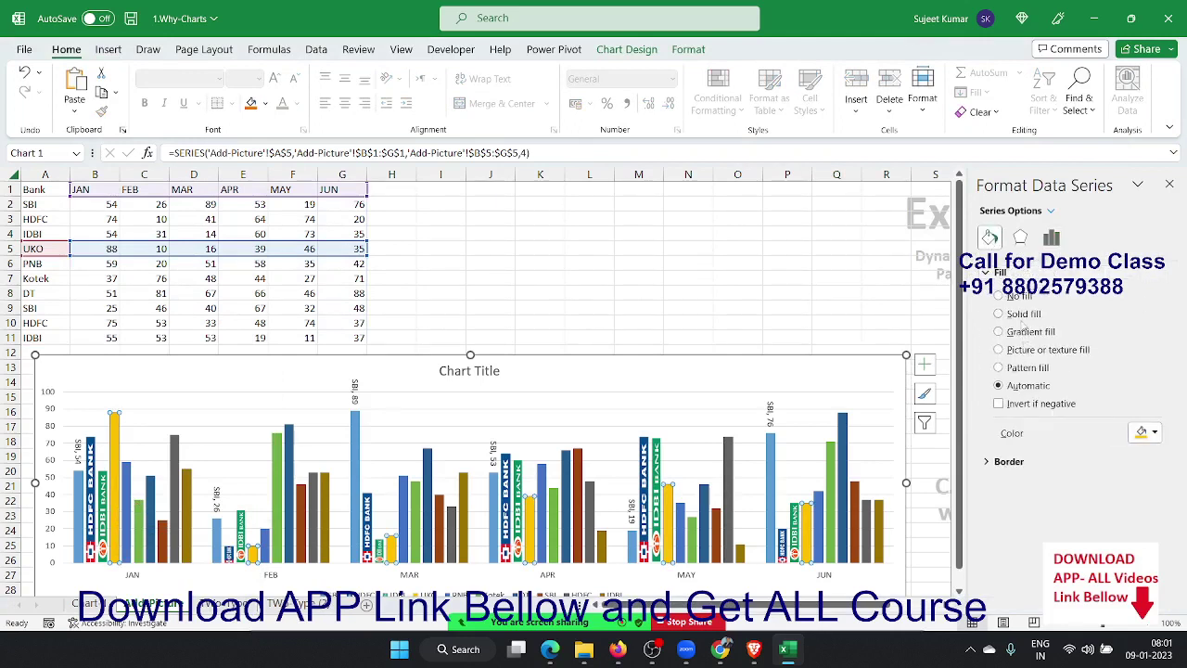
{"action": "left_click", "coordinate": [1027, 351]}
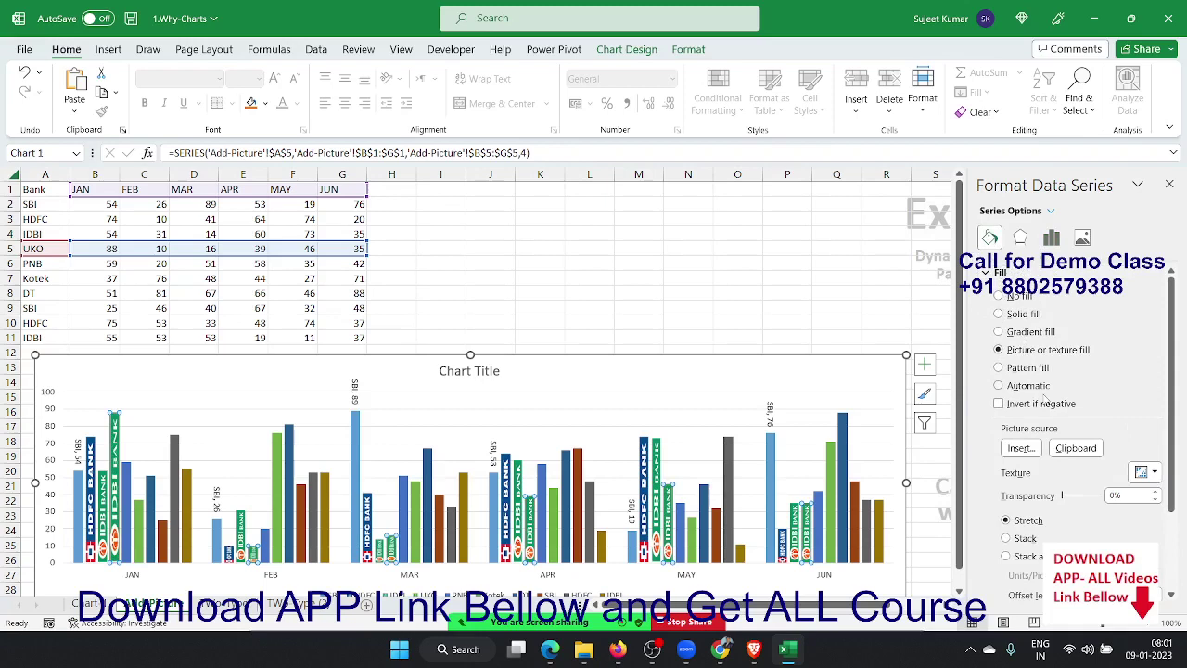
{"action": "left_click", "coordinate": [1071, 449]}
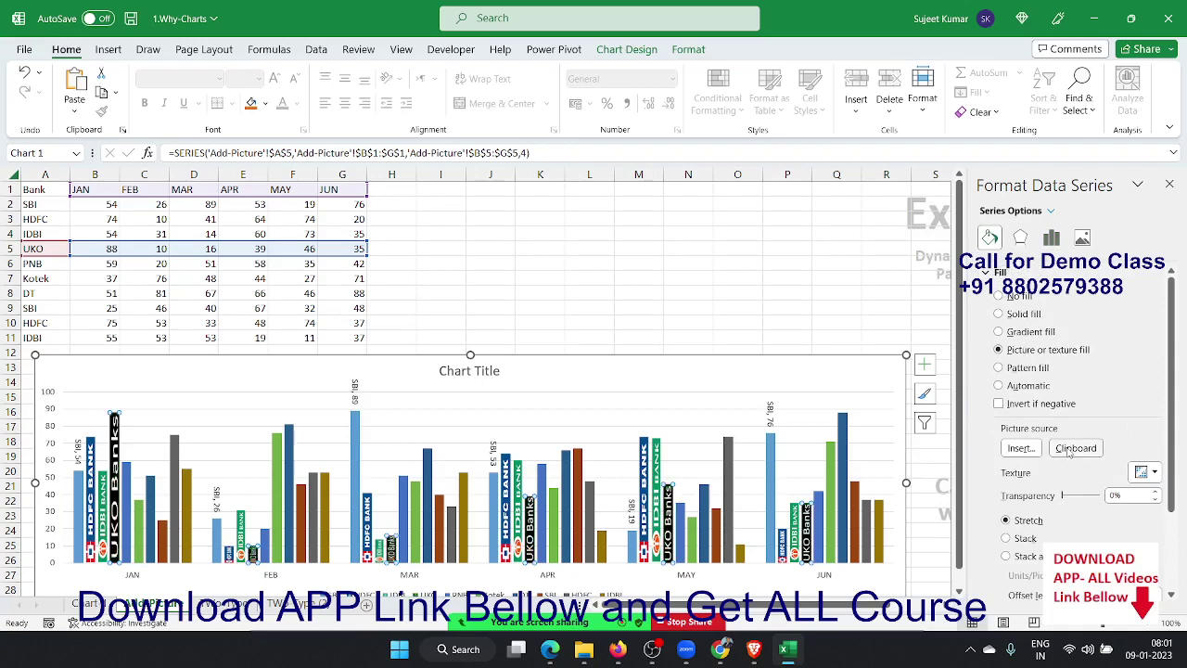
{"action": "left_click", "coordinate": [705, 233]}
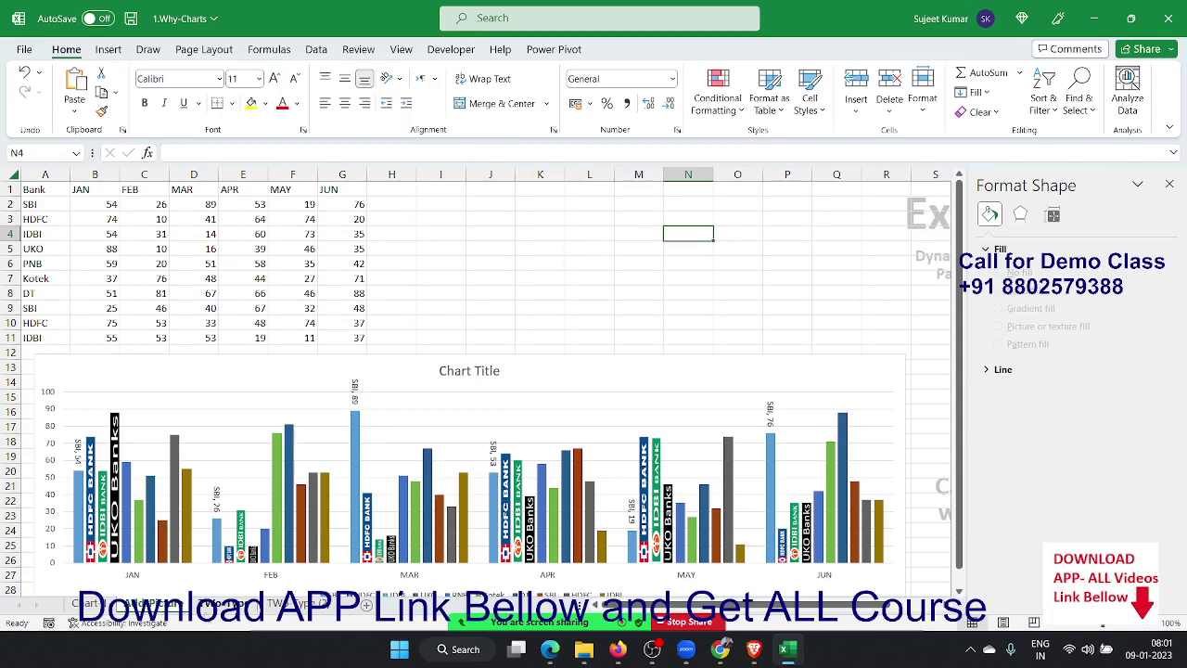
{"action": "left_click", "coordinate": [209, 604]}
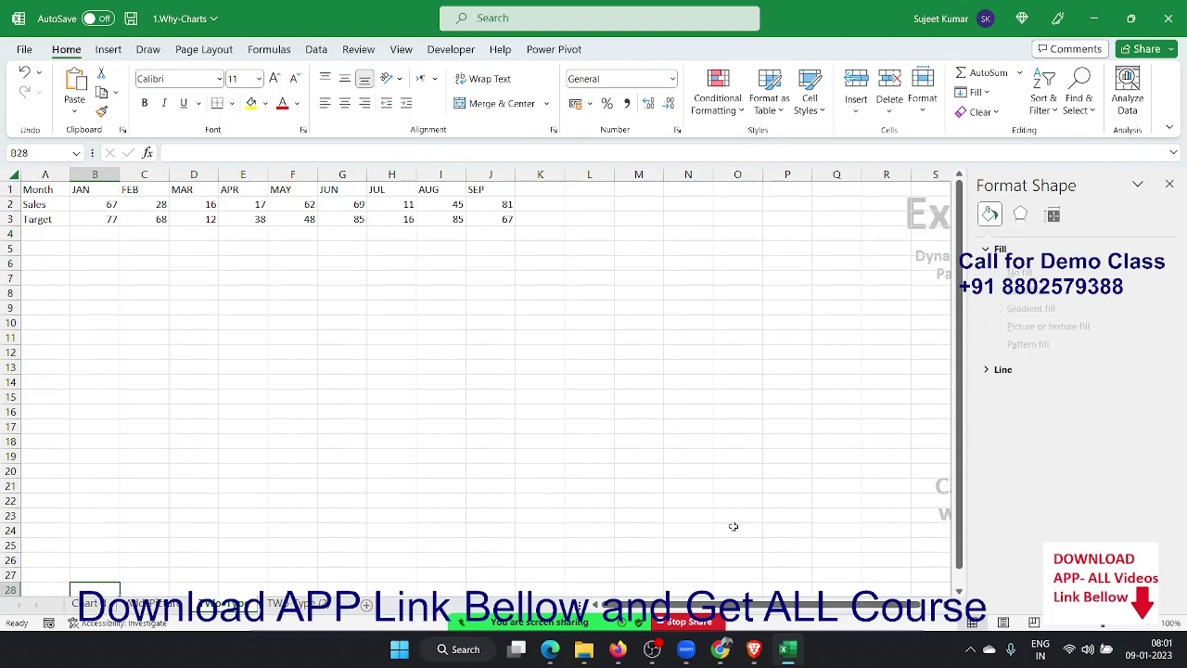
Insert a clustered column chart of the JAN–SEP Sales row and move it below the table.
{"action": "left_click", "coordinate": [1169, 183]}
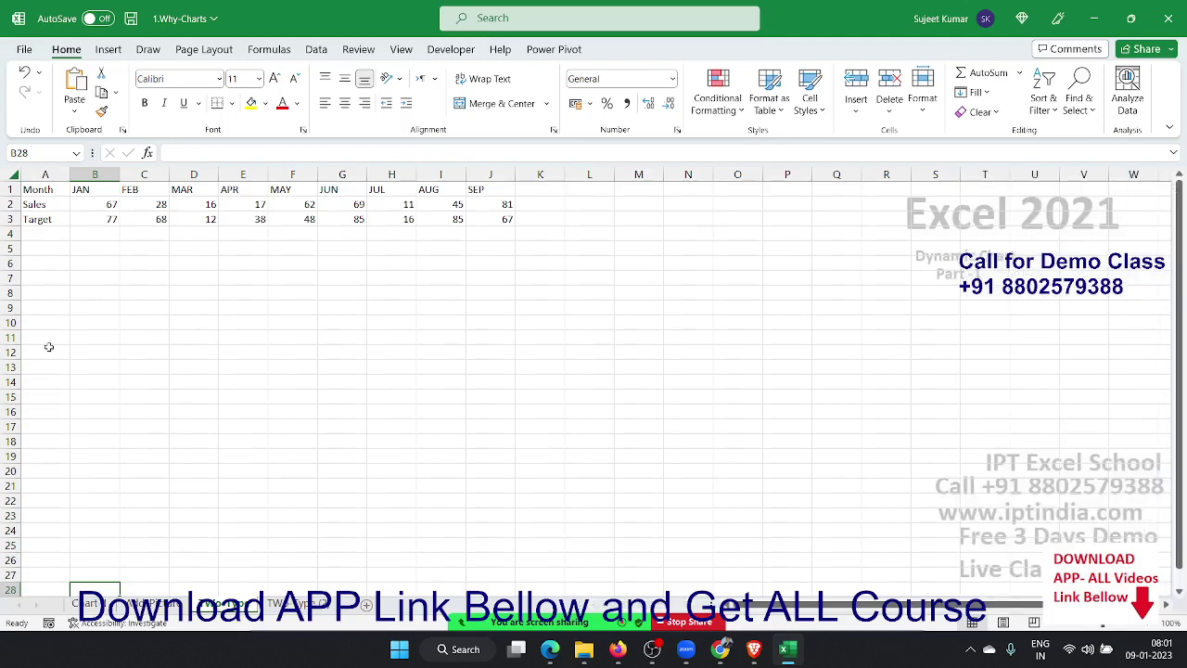
{"action": "mouse_move", "coordinate": [63, 190]}
{"action": "left_mouse_down"}
{"action": "mouse_move", "coordinate": [501, 190]}
{"action": "mouse_move", "coordinate": [507, 206]}
{"action": "left_mouse_up"}
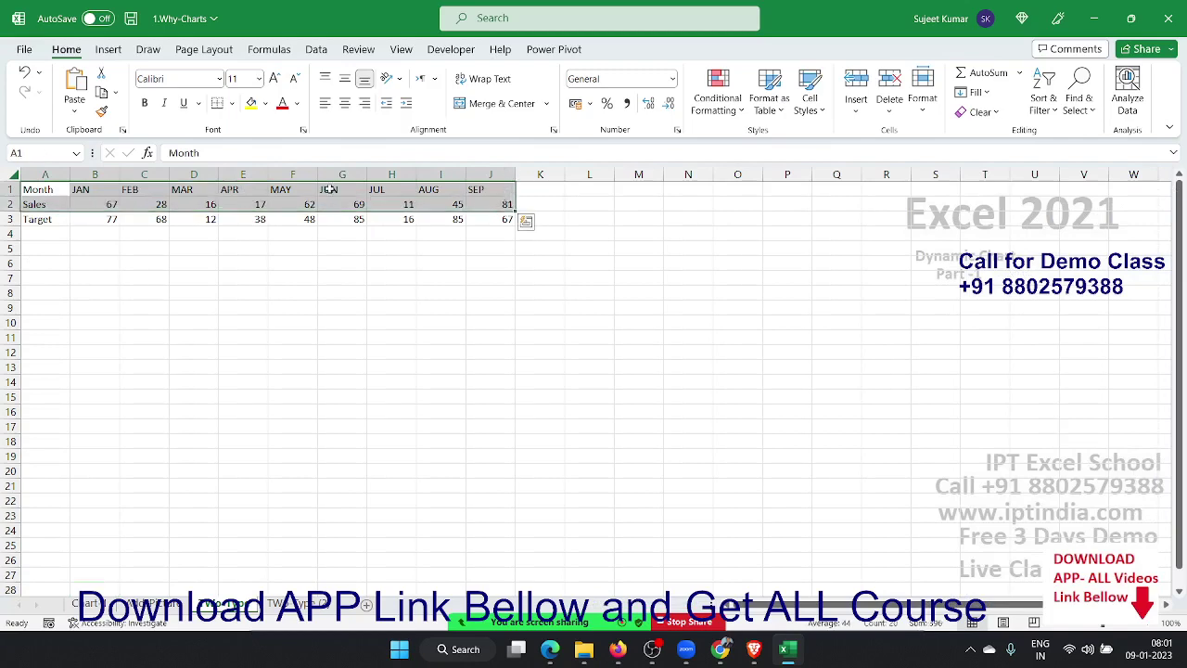
{"action": "left_click", "coordinate": [119, 52]}
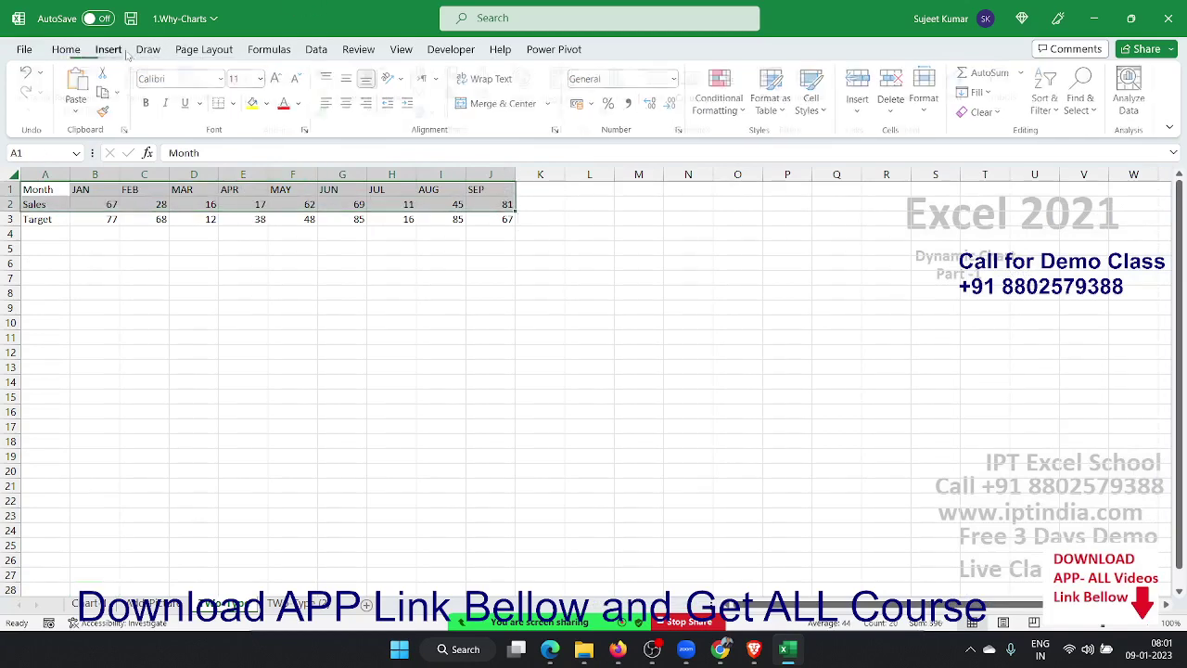
{"action": "left_click", "coordinate": [432, 73]}
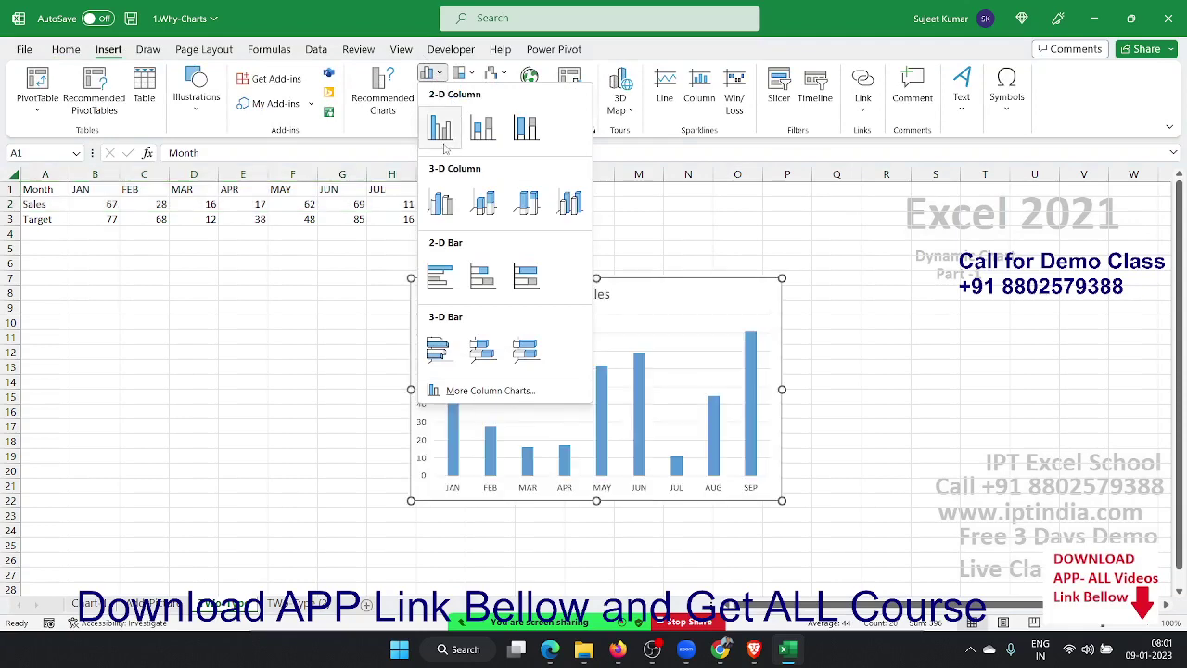
{"action": "left_click", "coordinate": [455, 102]}
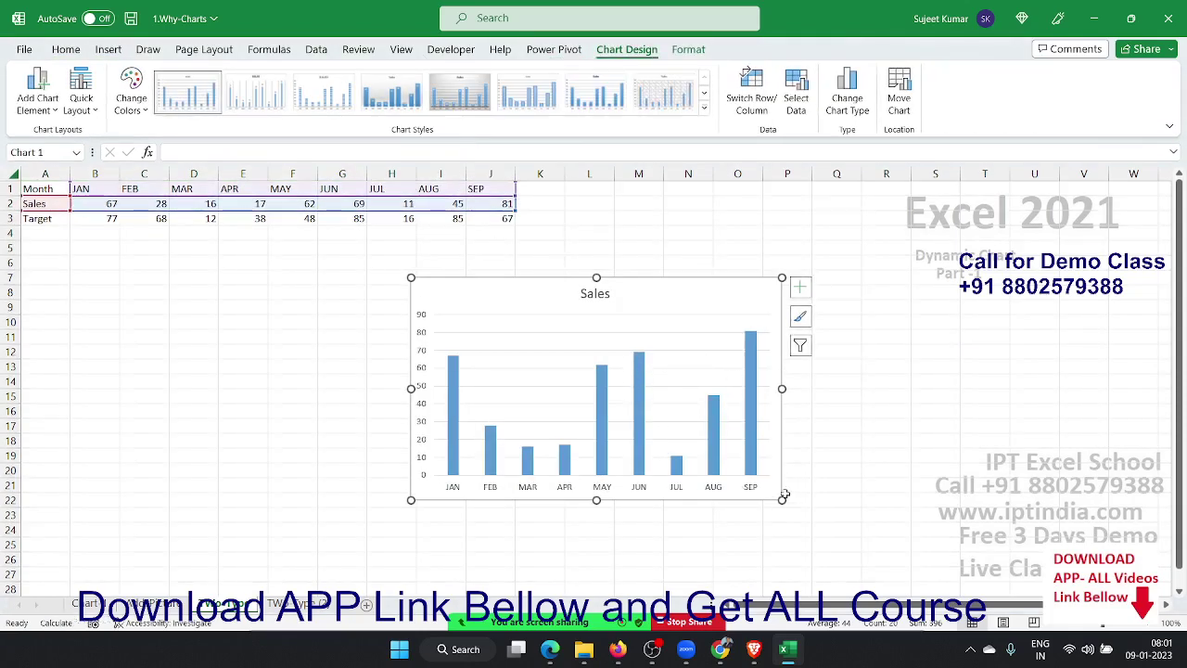
{"action": "left_click_drag", "start_coordinate": [451, 306], "coordinate": [218, 342]}
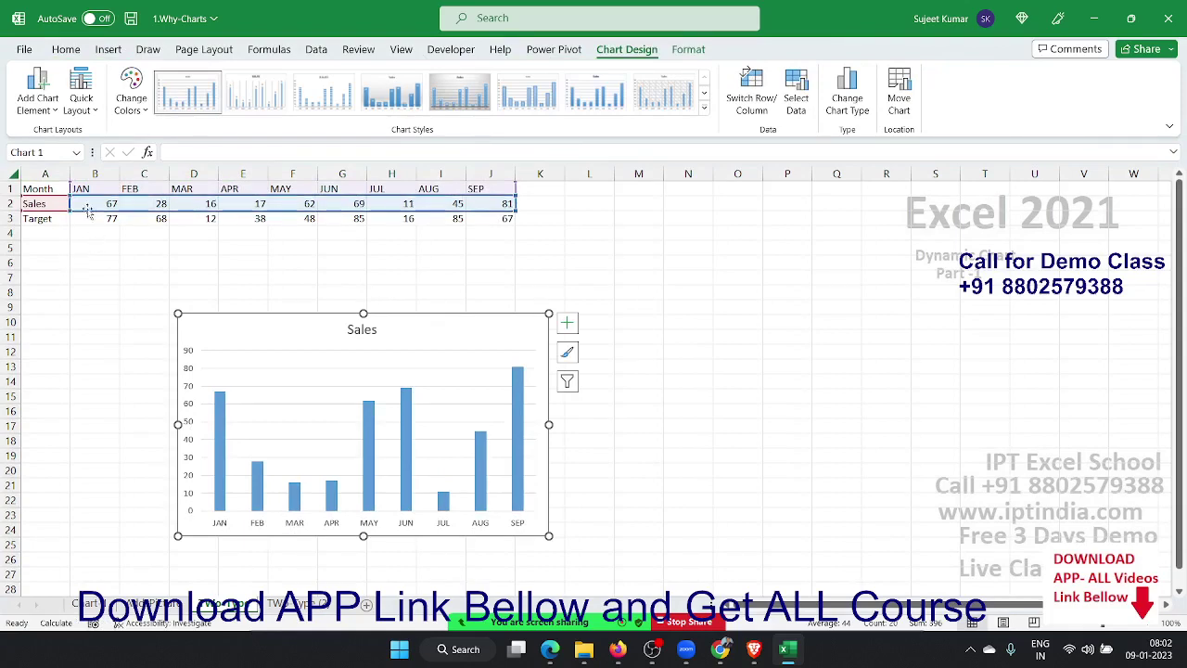
Extend the chart's data range to include the Target row and widen the chart.
{"action": "left_click", "coordinate": [123, 275]}
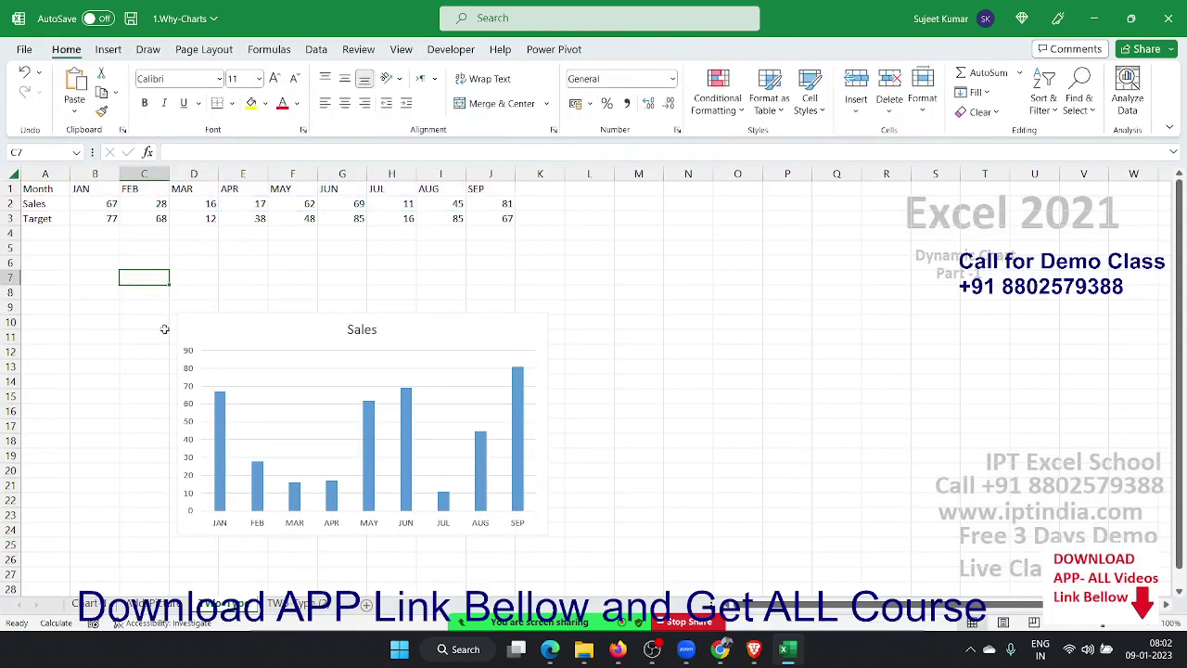
{"action": "left_click", "coordinate": [198, 340]}
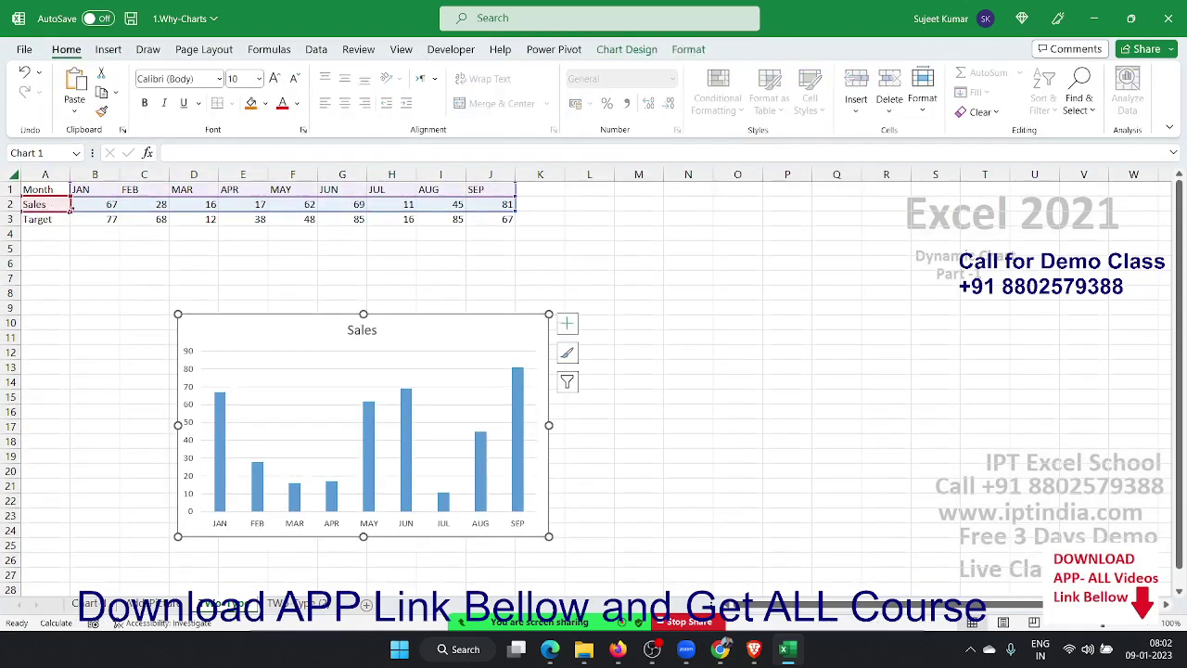
{"action": "left_click_drag", "start_coordinate": [70, 209], "coordinate": [70, 225]}
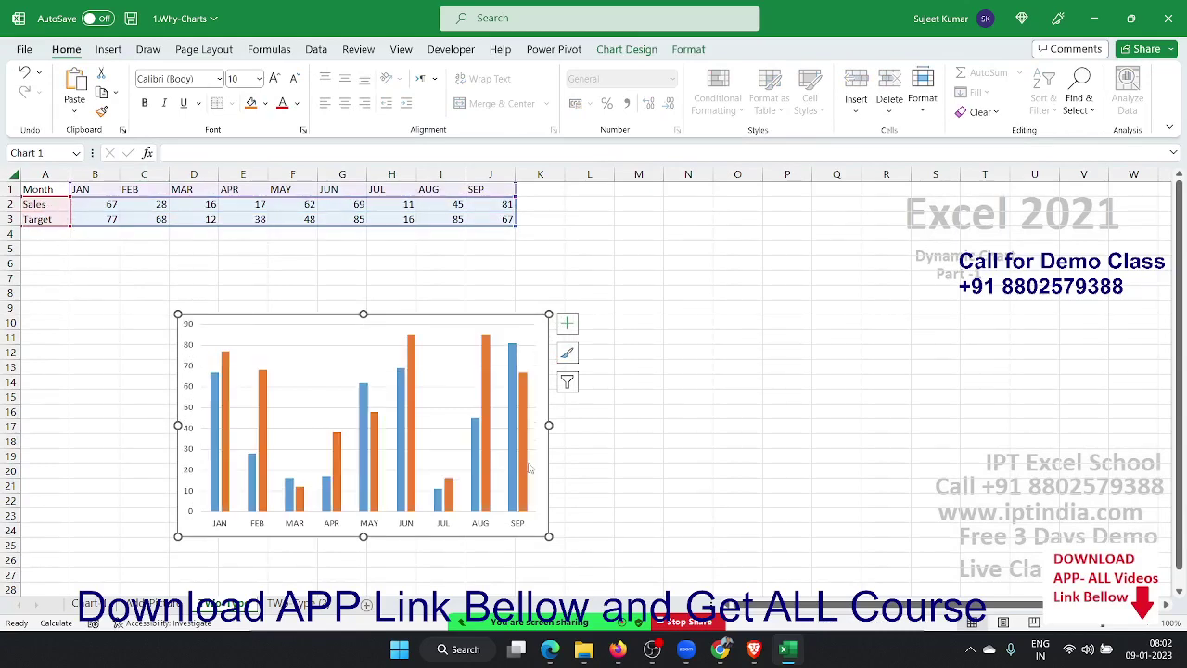
{"action": "left_click_drag", "start_coordinate": [549, 536], "coordinate": [682, 518]}
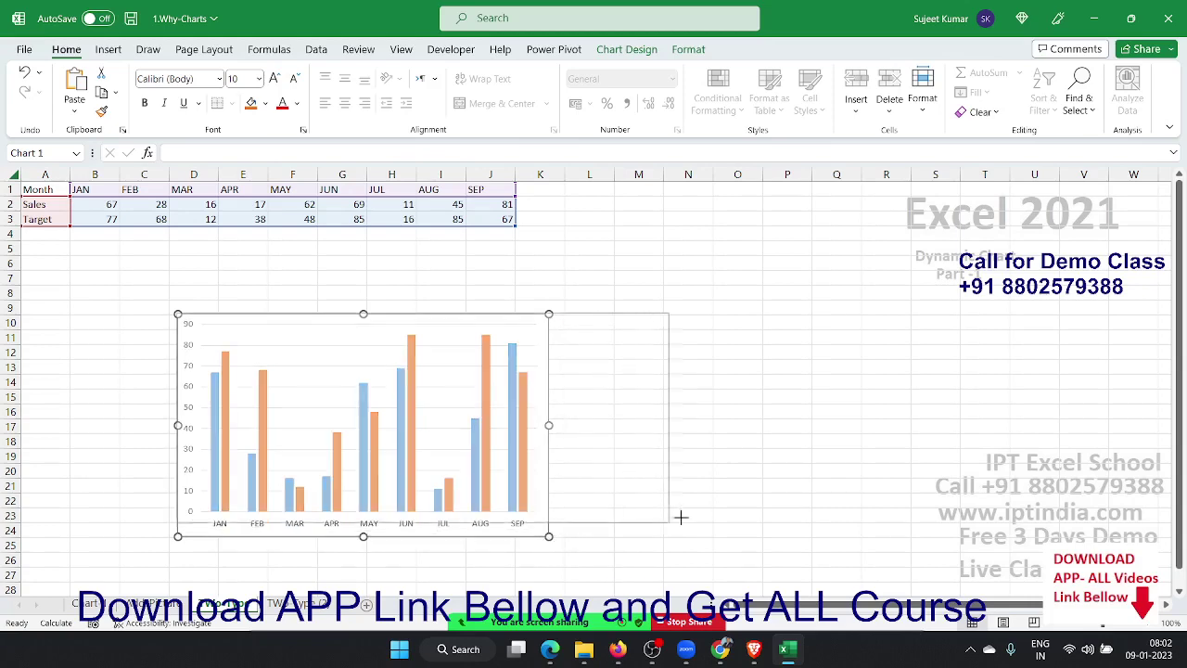
{"action": "mouse_move", "coordinate": [600, 475]}
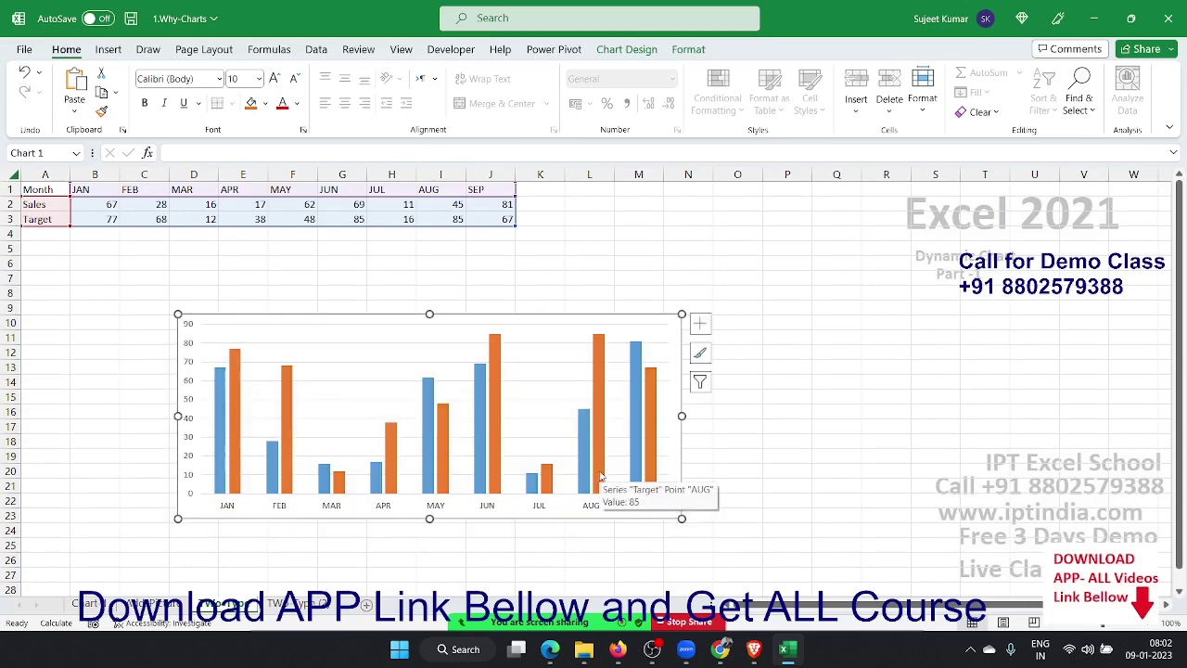
Open and close the Format Data Series pane for the Target series.
{"action": "left_click", "coordinate": [498, 390]}
{"action": "right_click", "coordinate": [498, 389]}
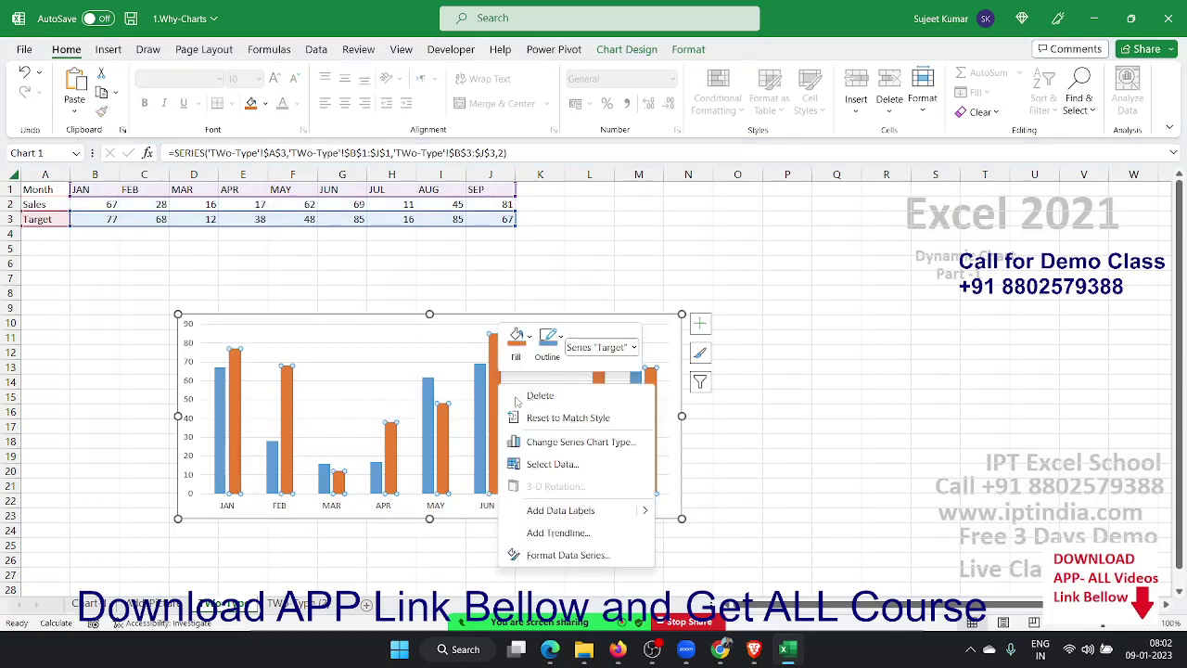
{"action": "left_click", "coordinate": [596, 556]}
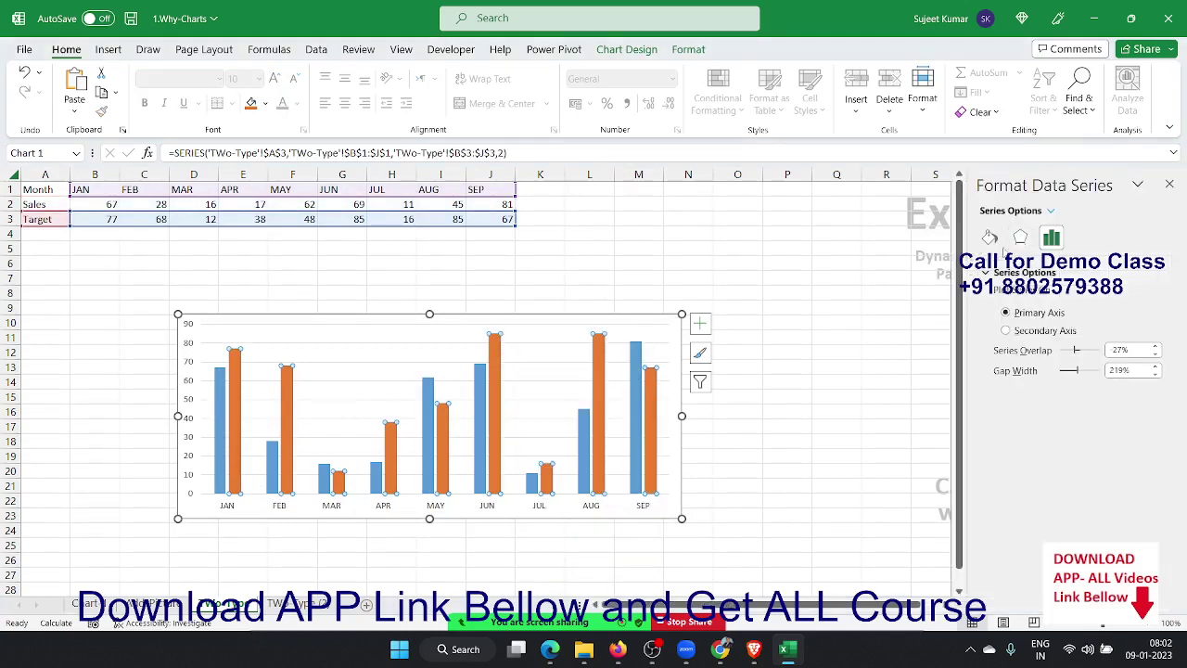
{"action": "left_click", "coordinate": [1169, 184]}
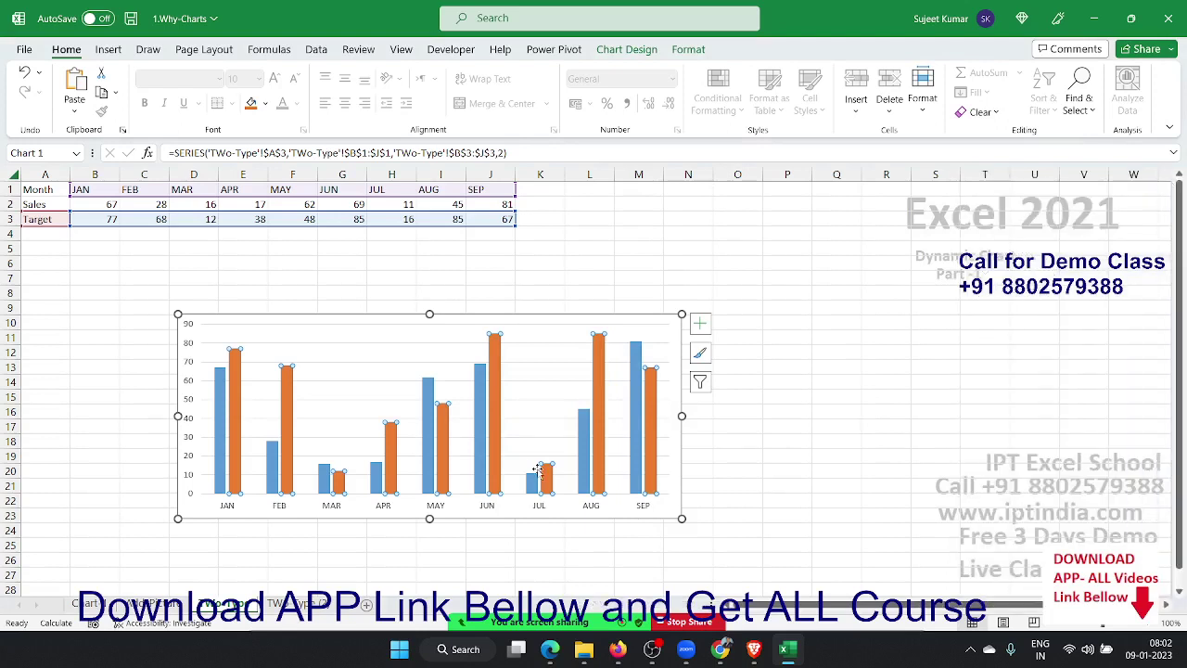
Change Target to a line in a column-and-line combo, then select the whole table.
{"action": "right_click", "coordinate": [501, 405]}
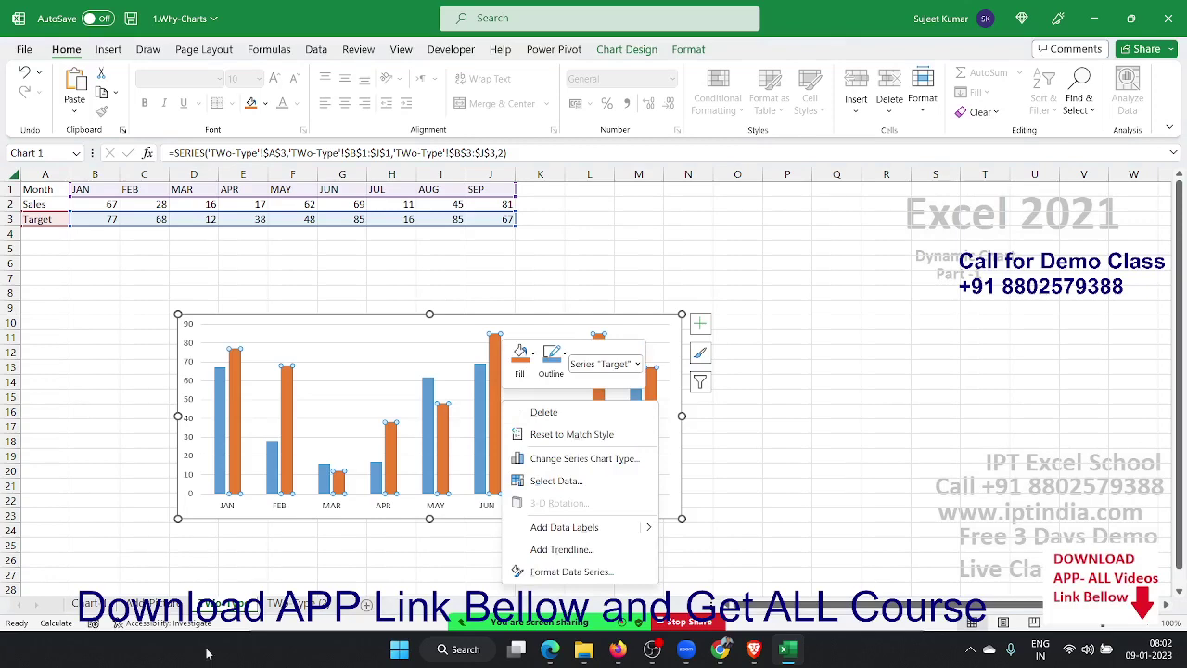
{"action": "left_click", "coordinate": [547, 458]}
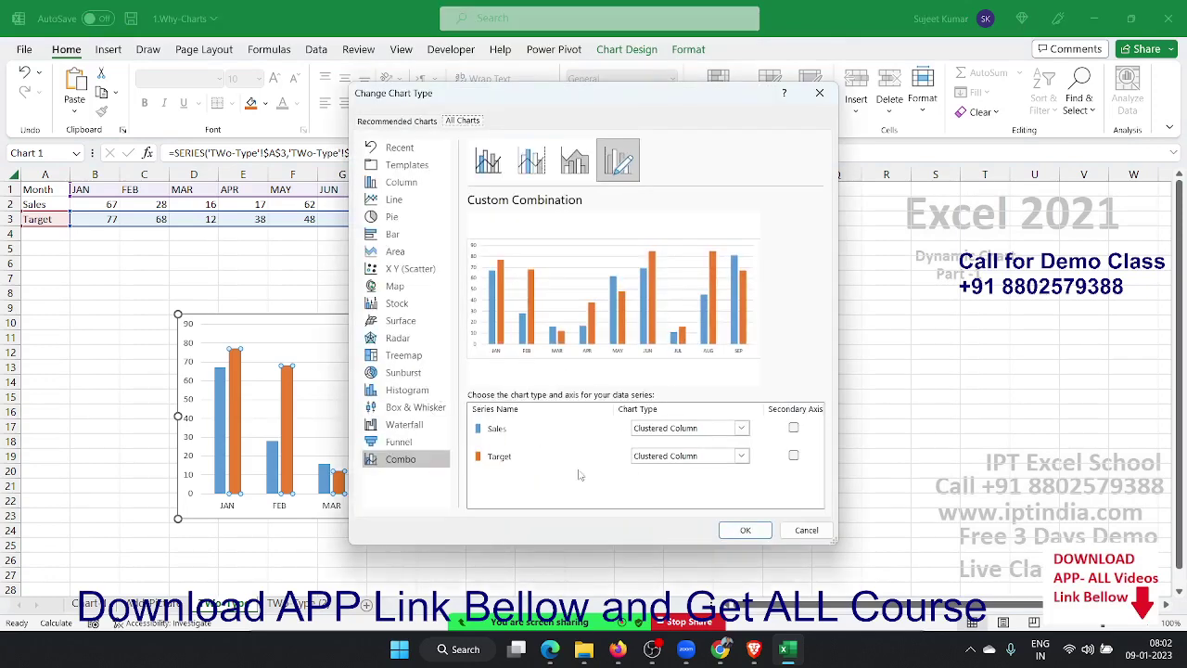
{"action": "left_click", "coordinate": [660, 461]}
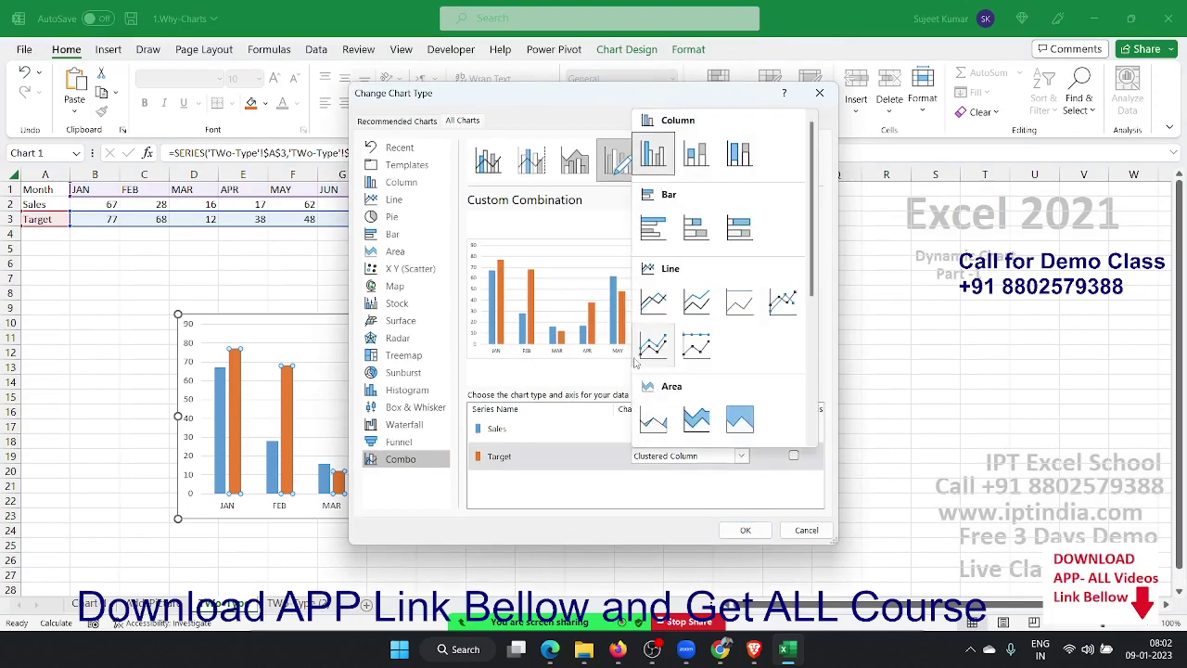
{"action": "key", "text": "Escape"}
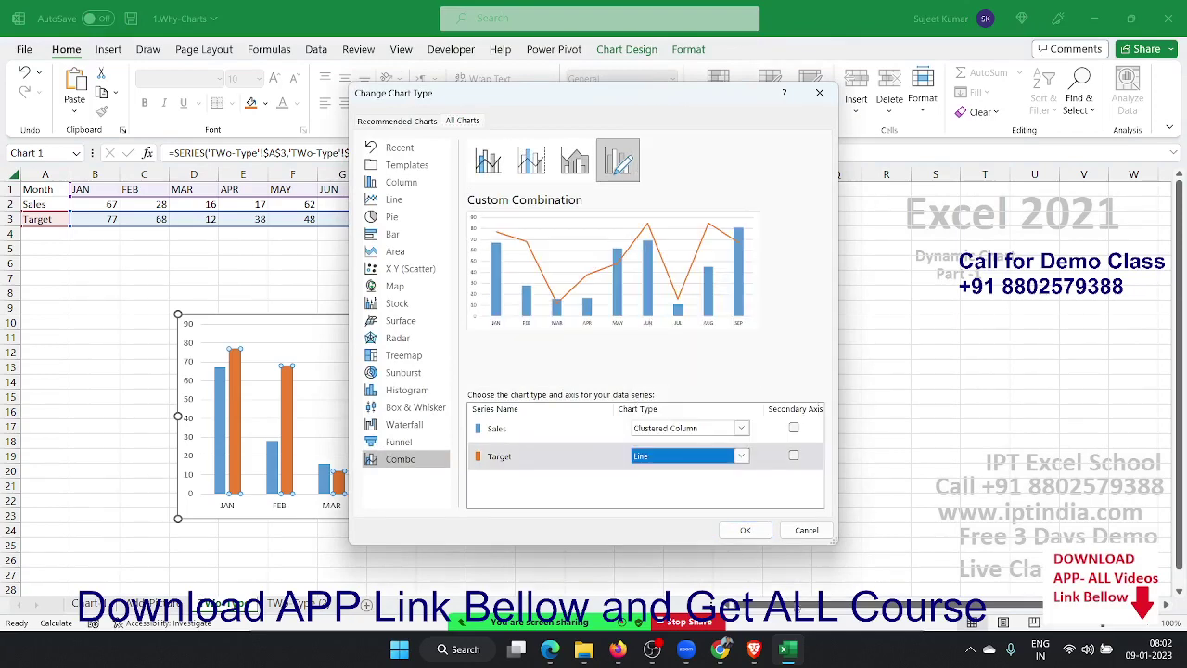
{"action": "left_click", "coordinate": [745, 529]}
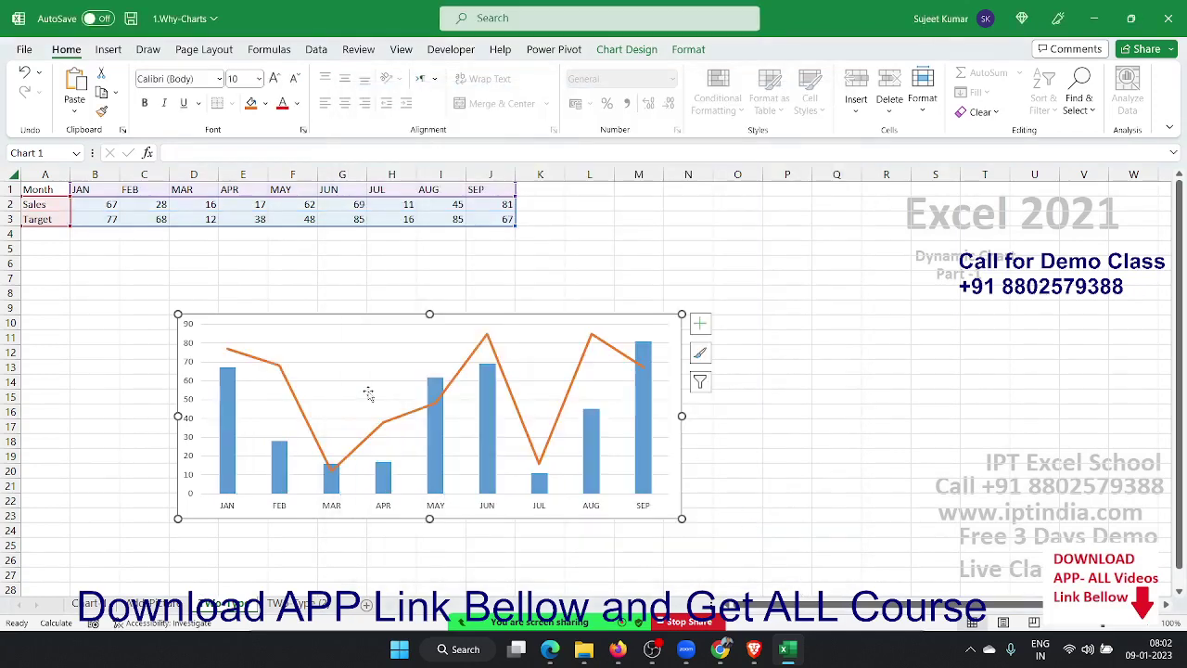
{"action": "left_click", "coordinate": [115, 321]}
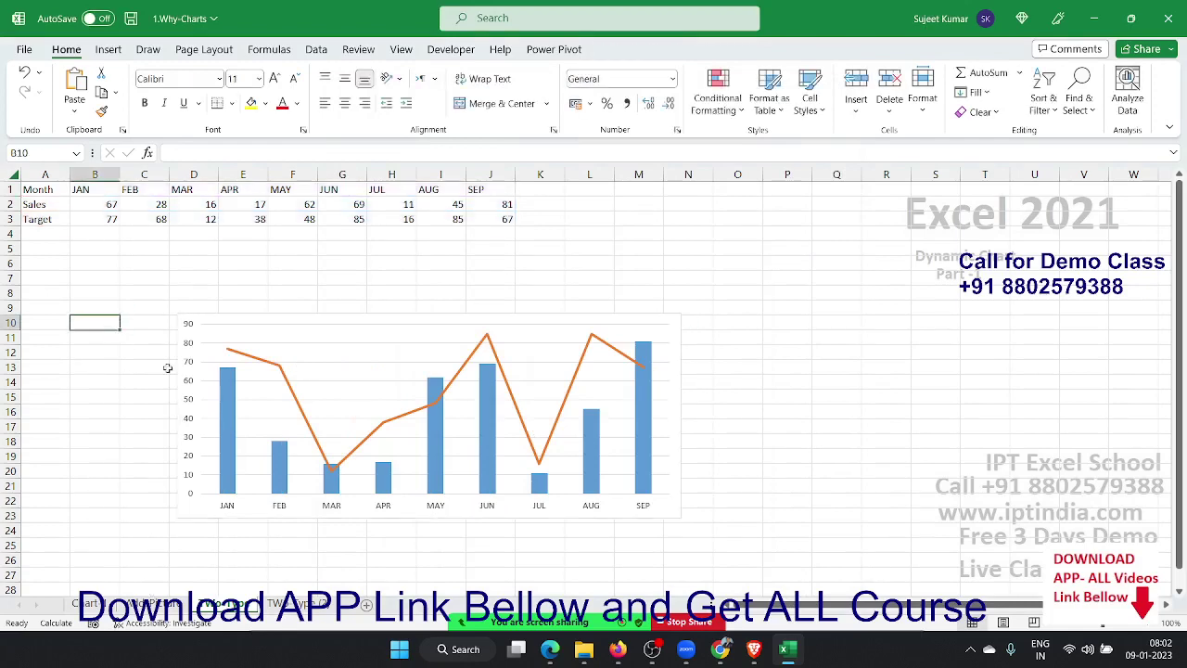
{"action": "left_click_drag", "start_coordinate": [139, 293], "coordinate": [139, 279]}
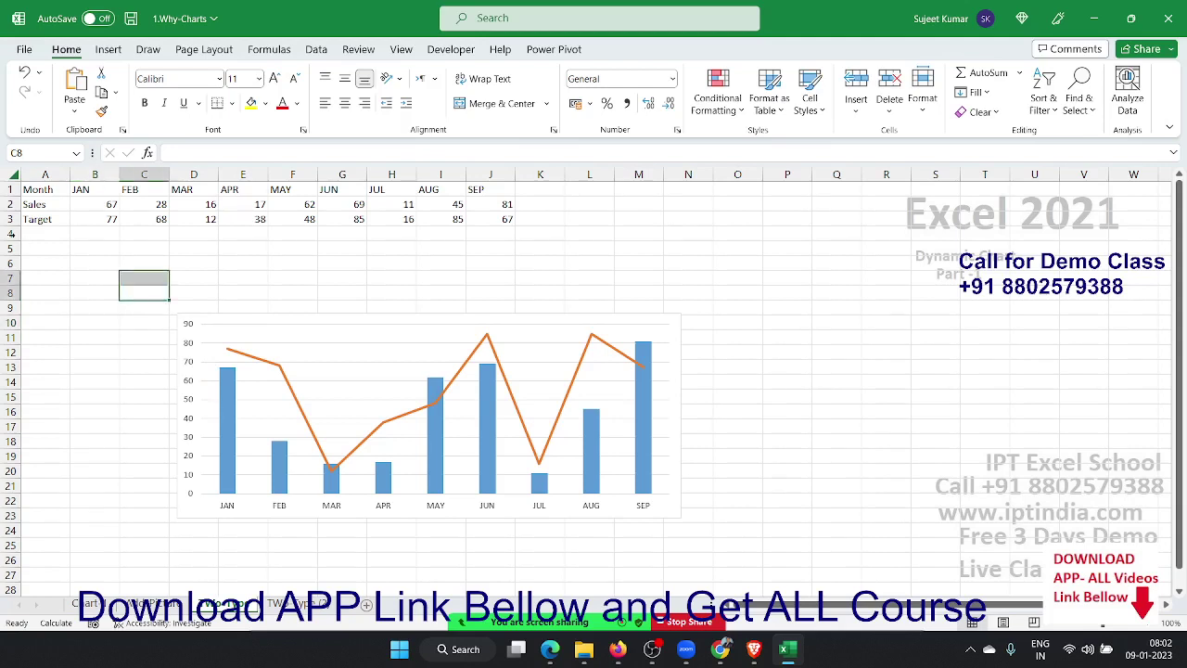
{"action": "mouse_move", "coordinate": [38, 190]}
{"action": "left_mouse_down"}
{"action": "mouse_move", "coordinate": [415, 180]}
{"action": "mouse_move", "coordinate": [510, 221]}
{"action": "left_mouse_up"}
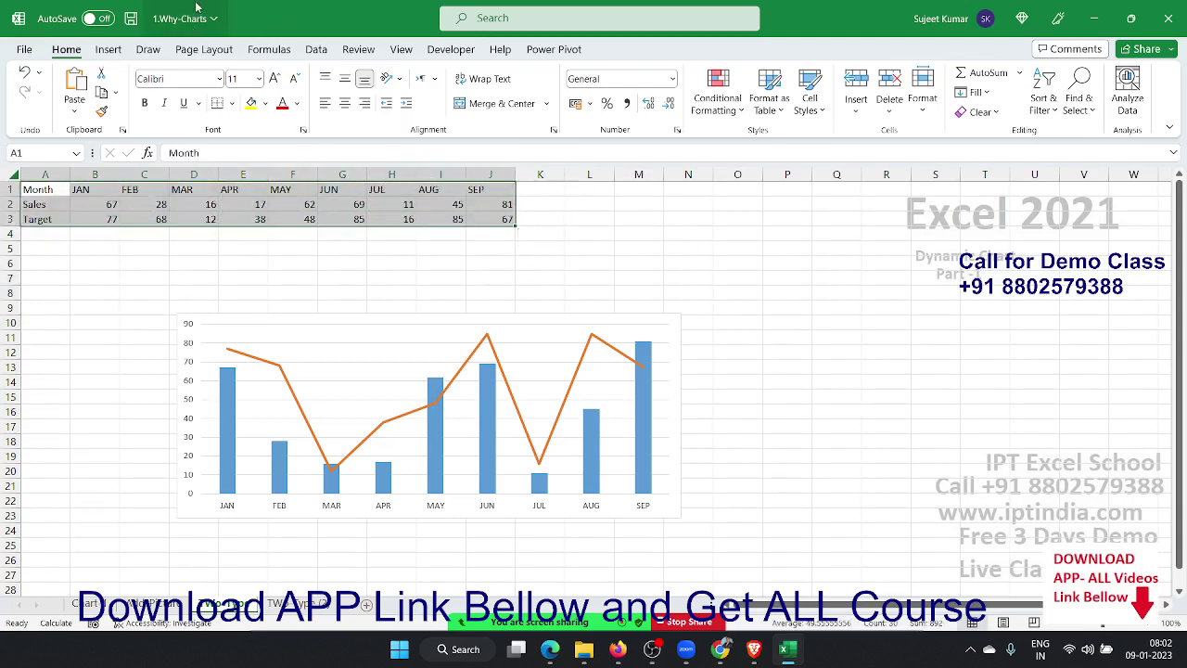
Insert a stacked area and clustered column combo chart beside the first chart.
{"action": "left_click", "coordinate": [111, 49]}
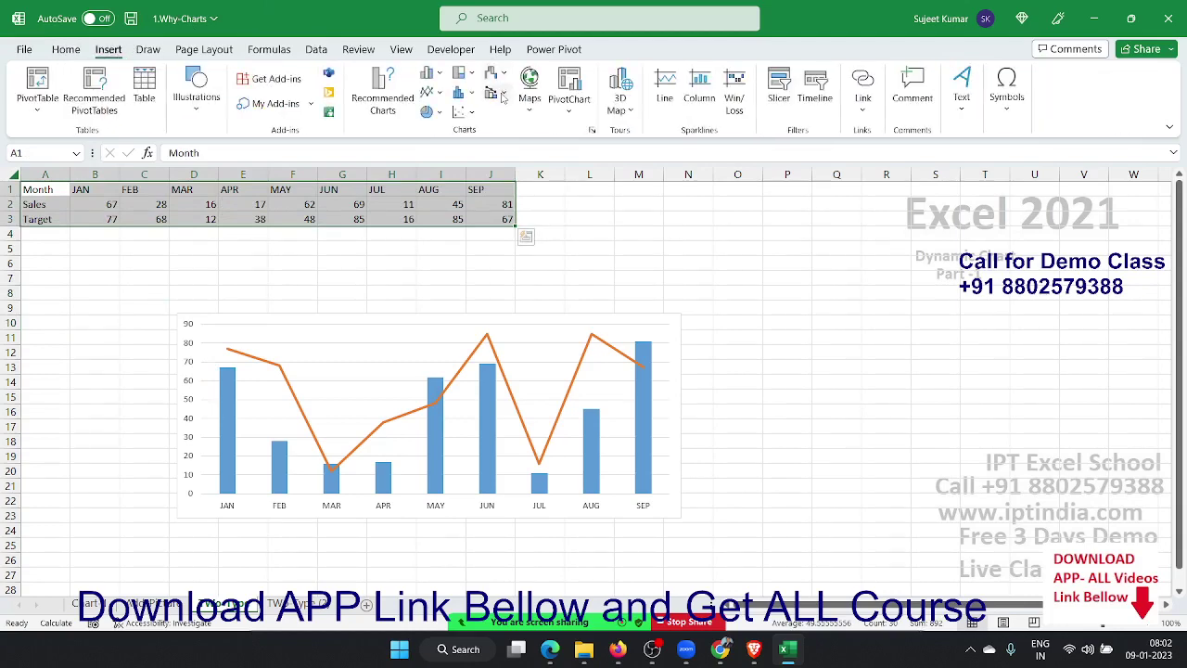
{"action": "left_click", "coordinate": [500, 94]}
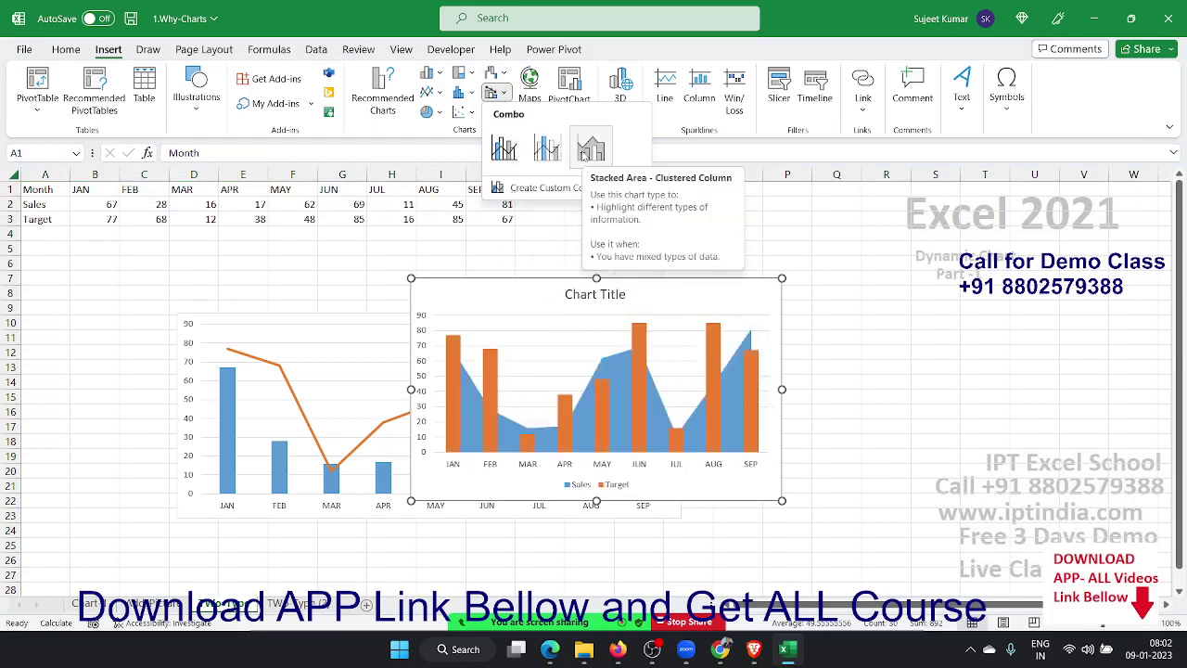
{"action": "left_click", "coordinate": [590, 150]}
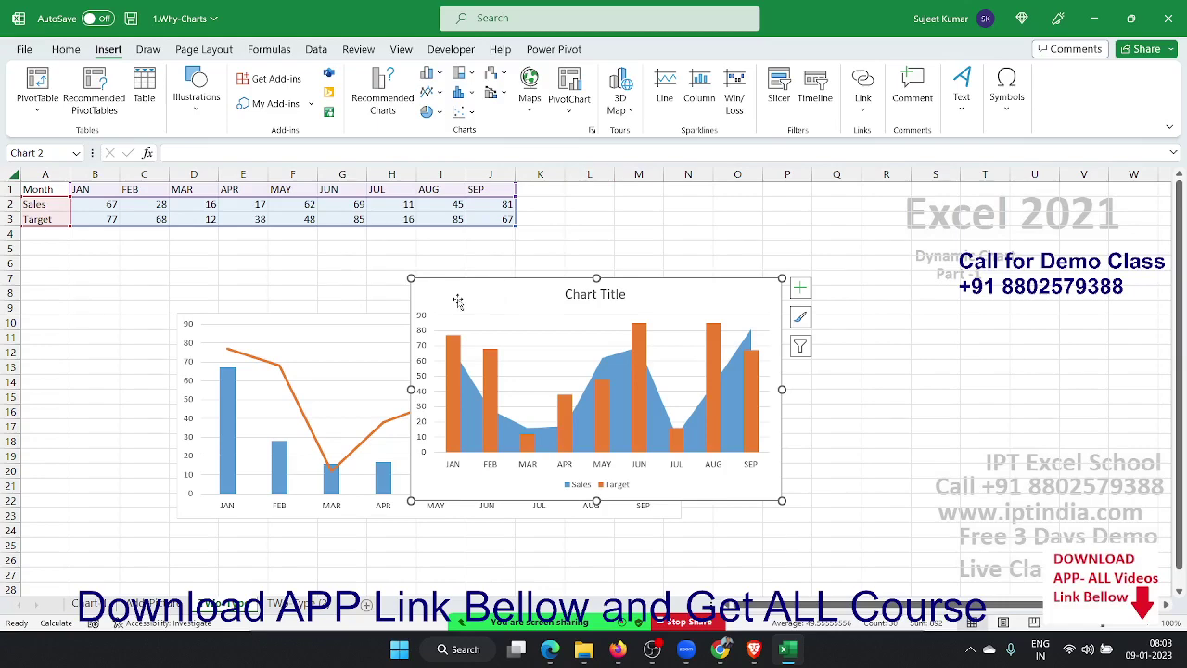
{"action": "left_click_drag", "start_coordinate": [457, 301], "coordinate": [745, 232]}
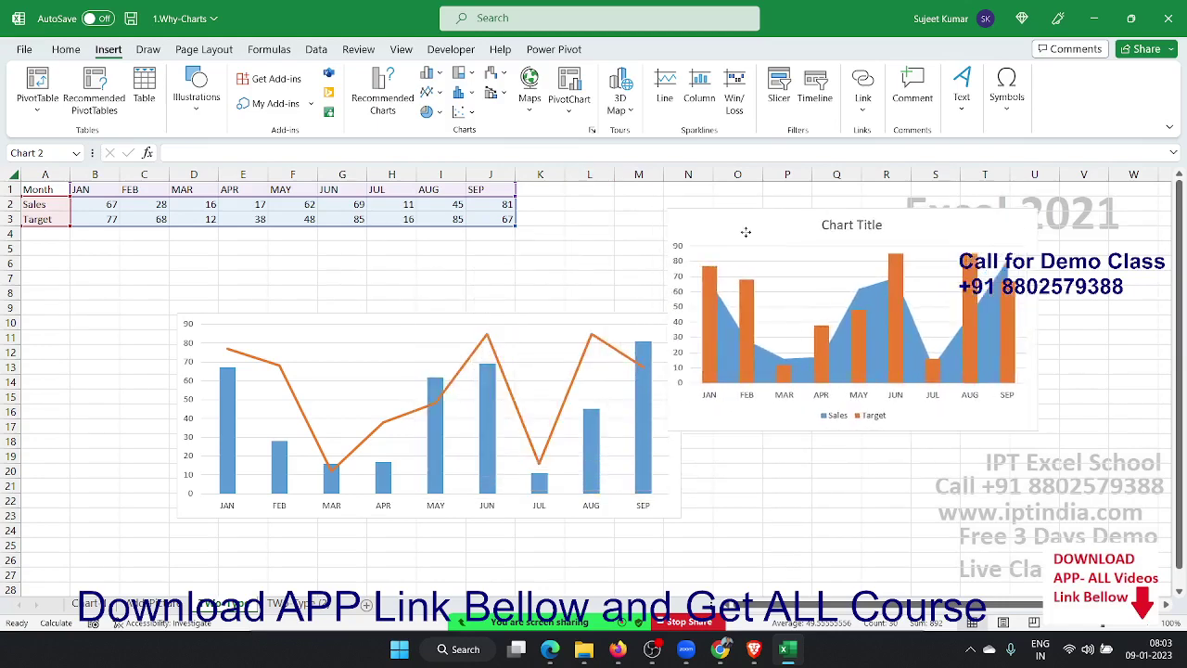
{"action": "left_click_drag", "start_coordinate": [745, 232], "coordinate": [760, 318]}
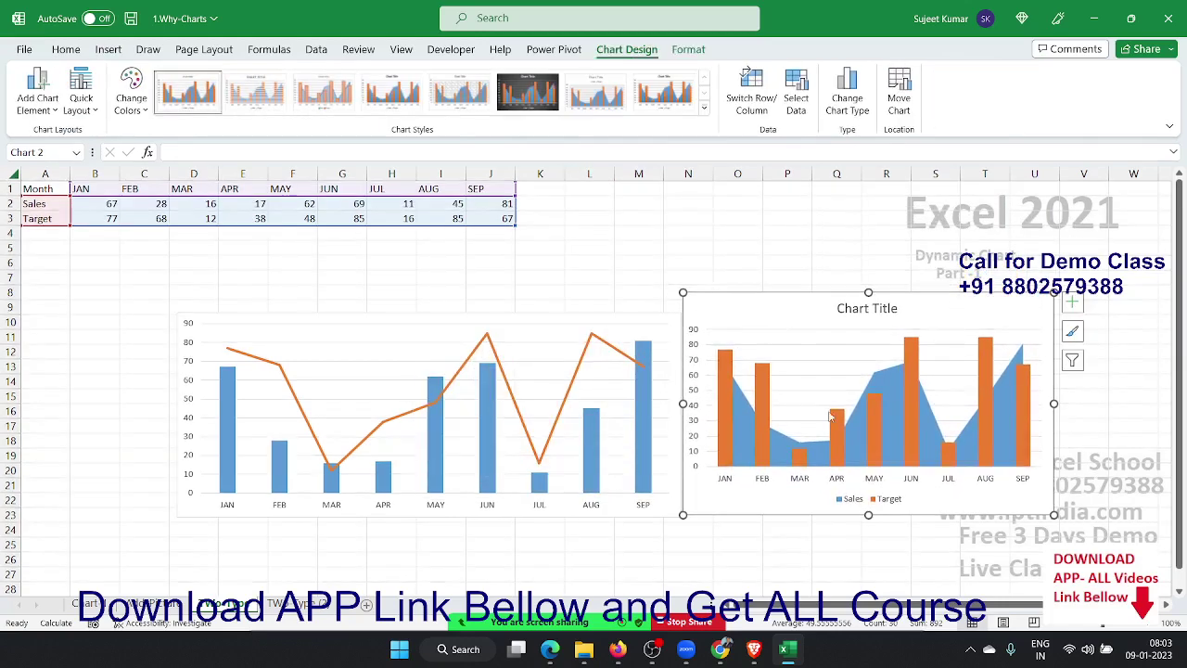
Set Target to Area and Sales to Clustered Column, then open the TWo-Type (2) sheet.
{"action": "right_click", "coordinate": [905, 390]}
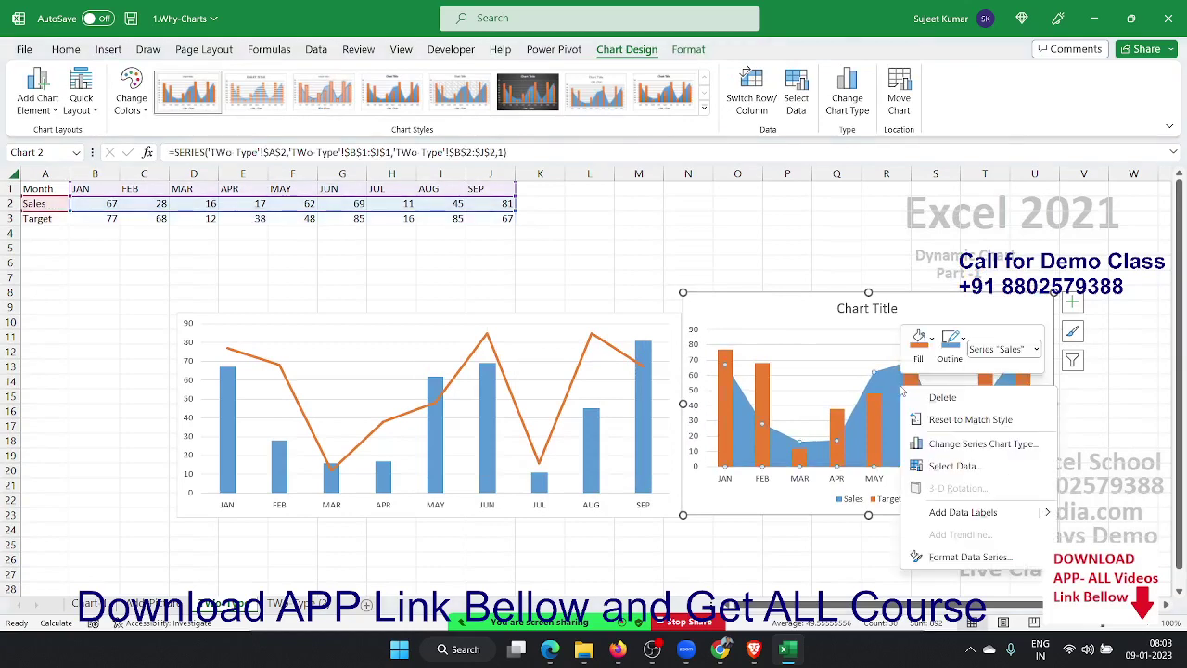
{"action": "left_click", "coordinate": [1037, 443]}
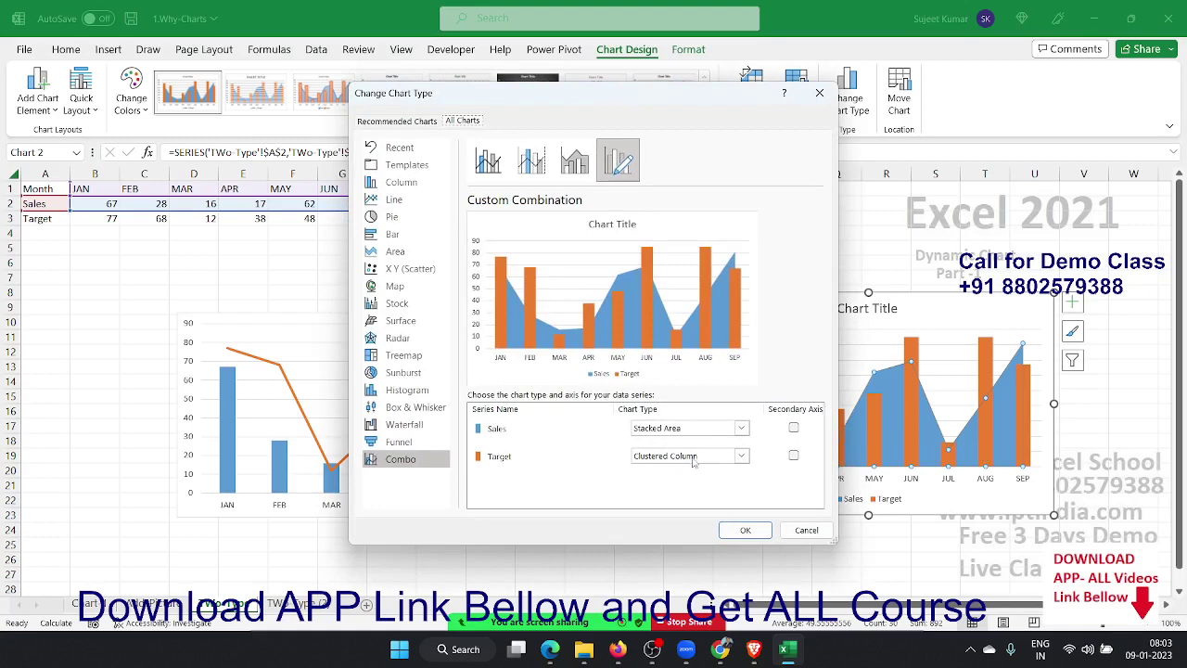
{"action": "left_click", "coordinate": [692, 456]}
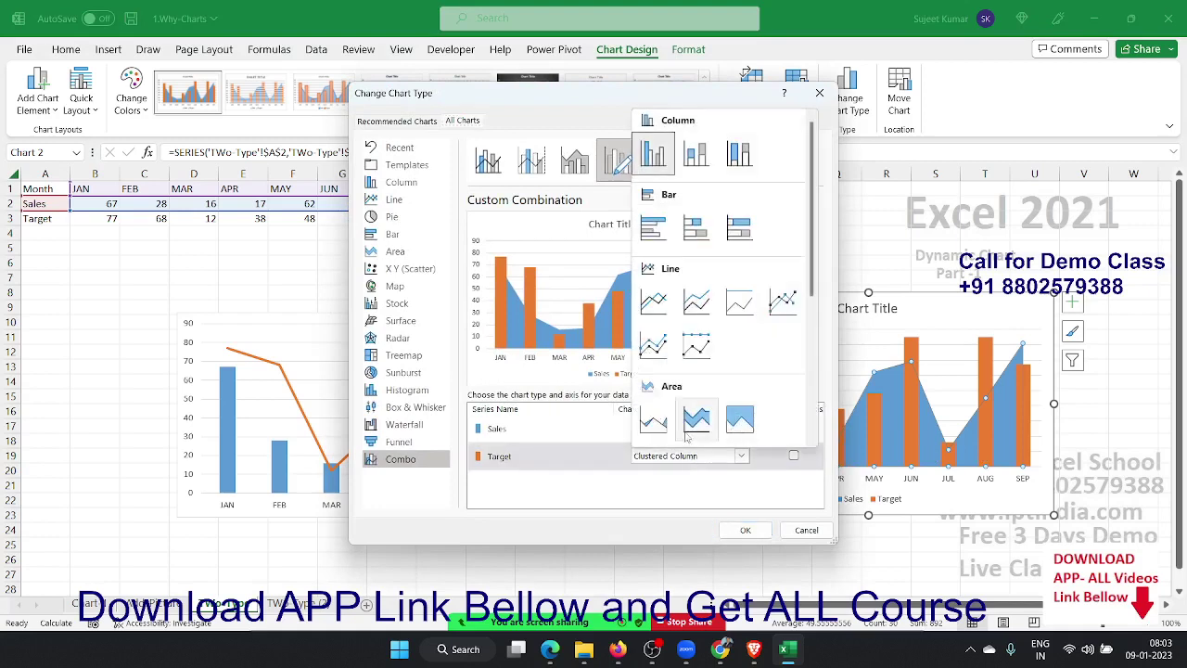
{"action": "left_click", "coordinate": [666, 431]}
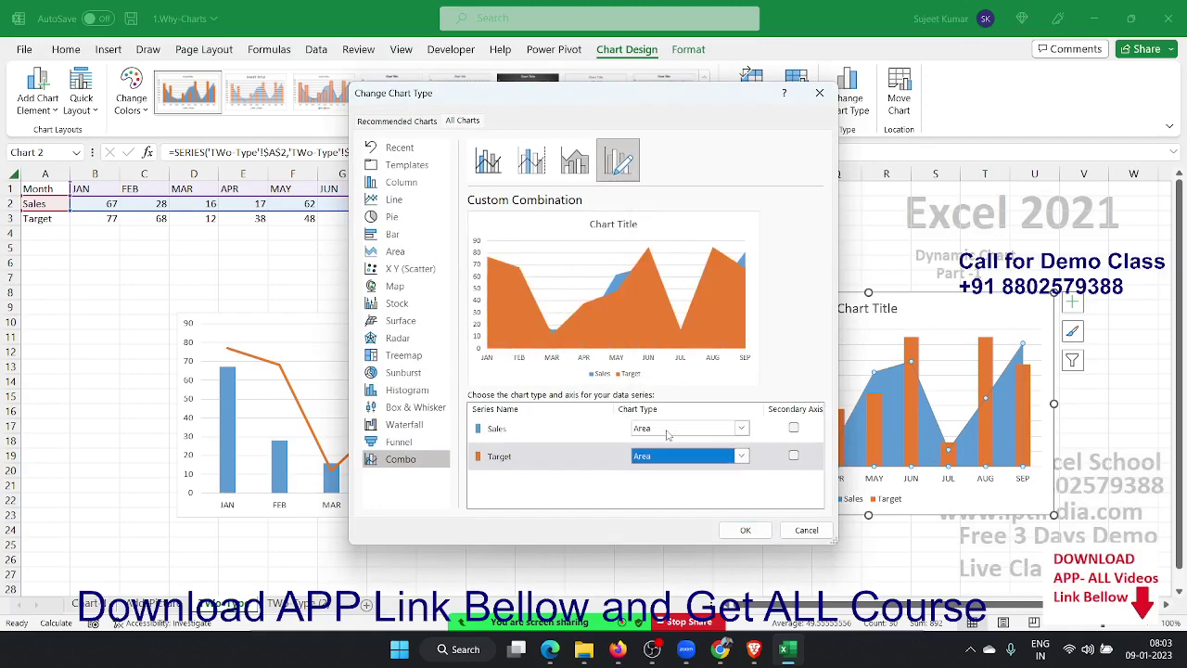
{"action": "left_click", "coordinate": [667, 430]}
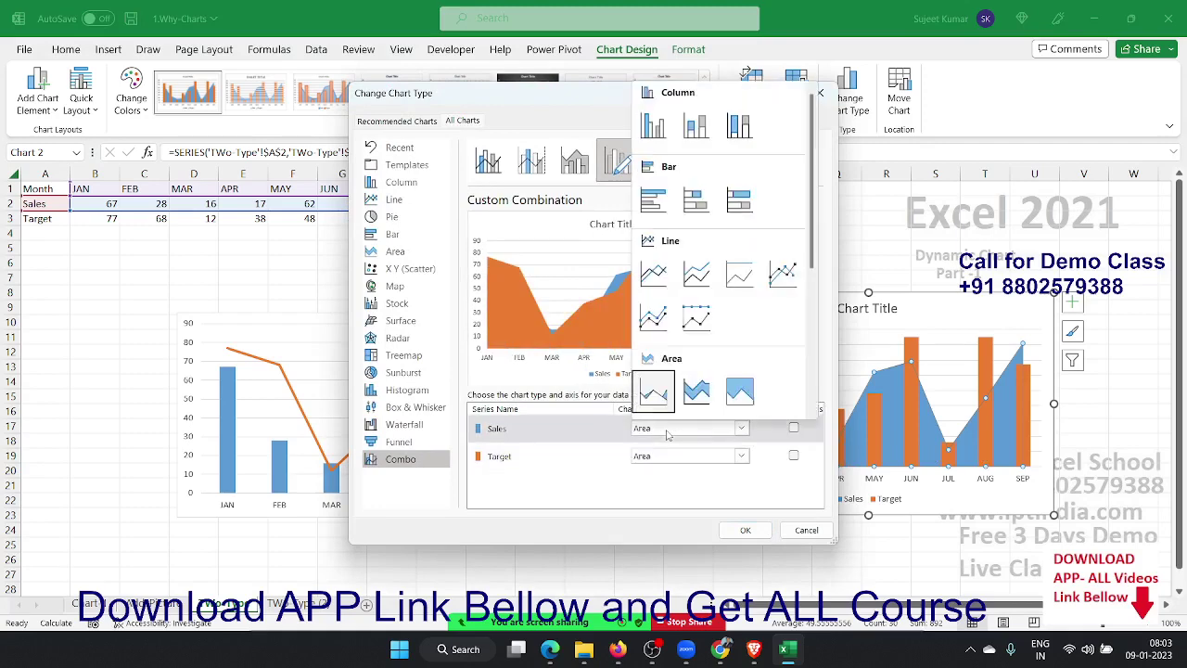
{"action": "left_click", "coordinate": [655, 141]}
{"action": "left_click", "coordinate": [744, 529]}
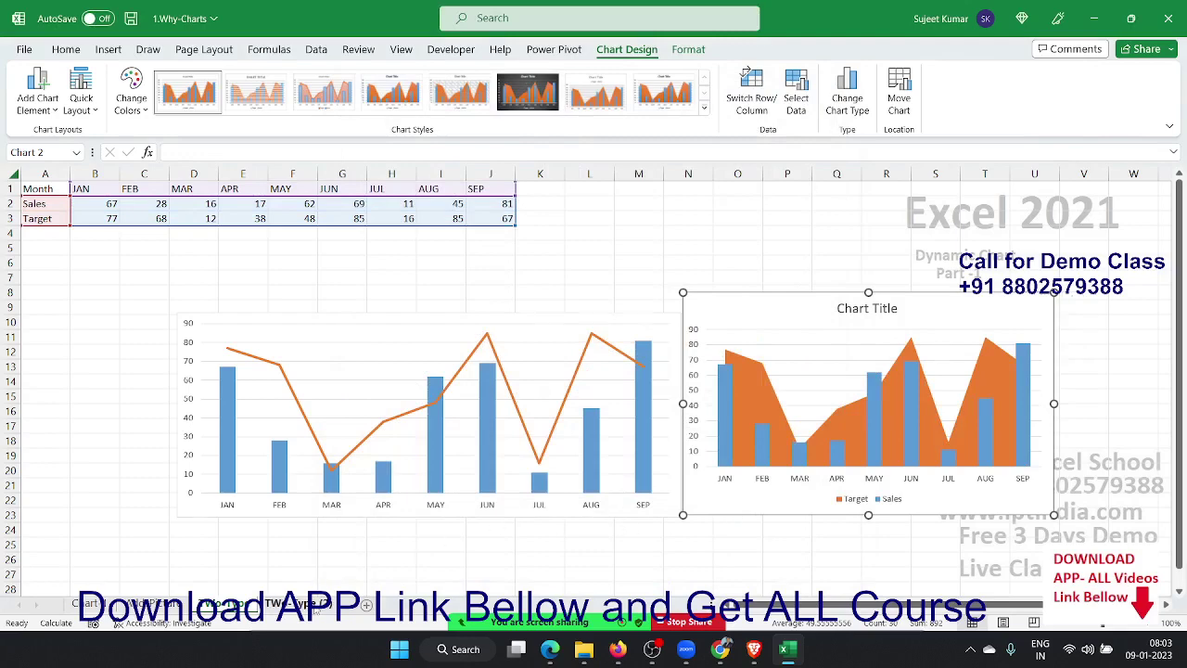
{"action": "left_click", "coordinate": [299, 604]}
Chart the Month, Sales and Target table as clustered columns, placed below the table and widened.
{"action": "mouse_move", "coordinate": [64, 191]}
{"action": "left_mouse_down"}
{"action": "mouse_move", "coordinate": [377, 191]}
{"action": "mouse_move", "coordinate": [486, 219]}
{"action": "left_mouse_up"}
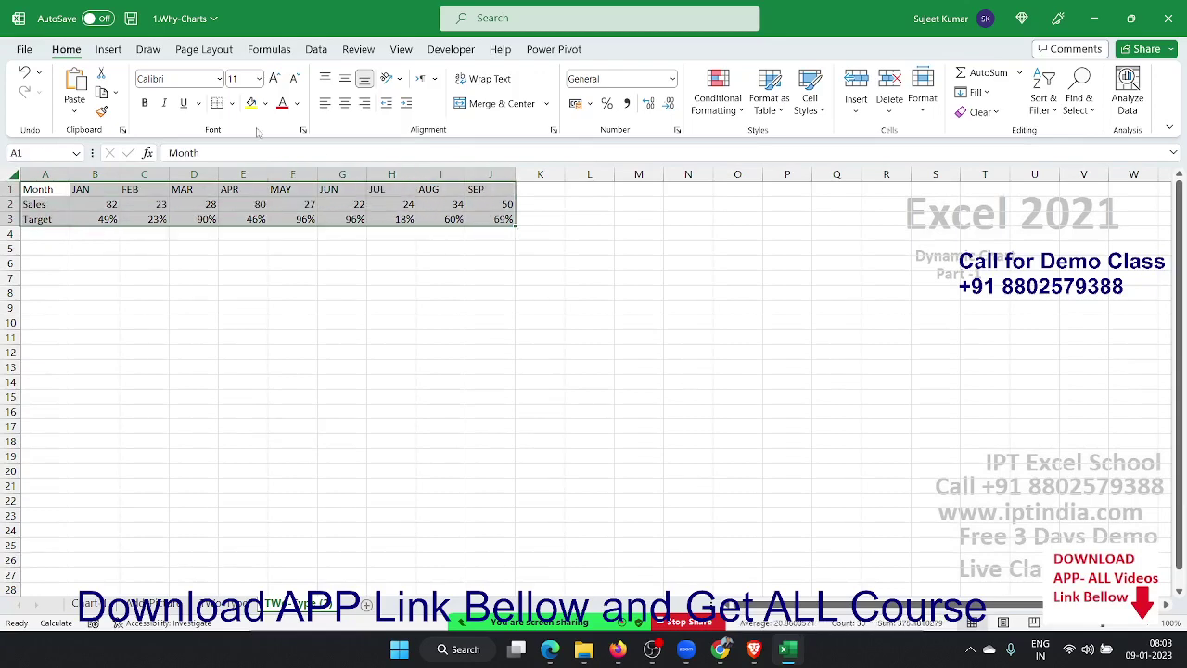
{"action": "left_click", "coordinate": [96, 50]}
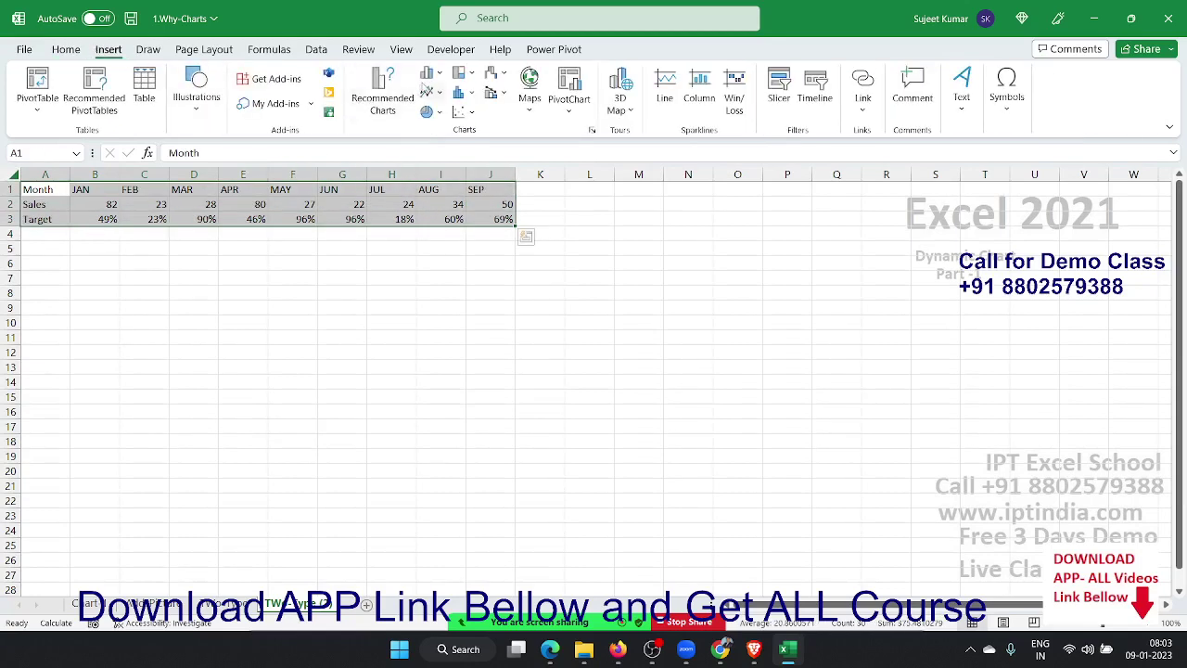
{"action": "left_click", "coordinate": [427, 74]}
{"action": "left_click", "coordinate": [440, 127]}
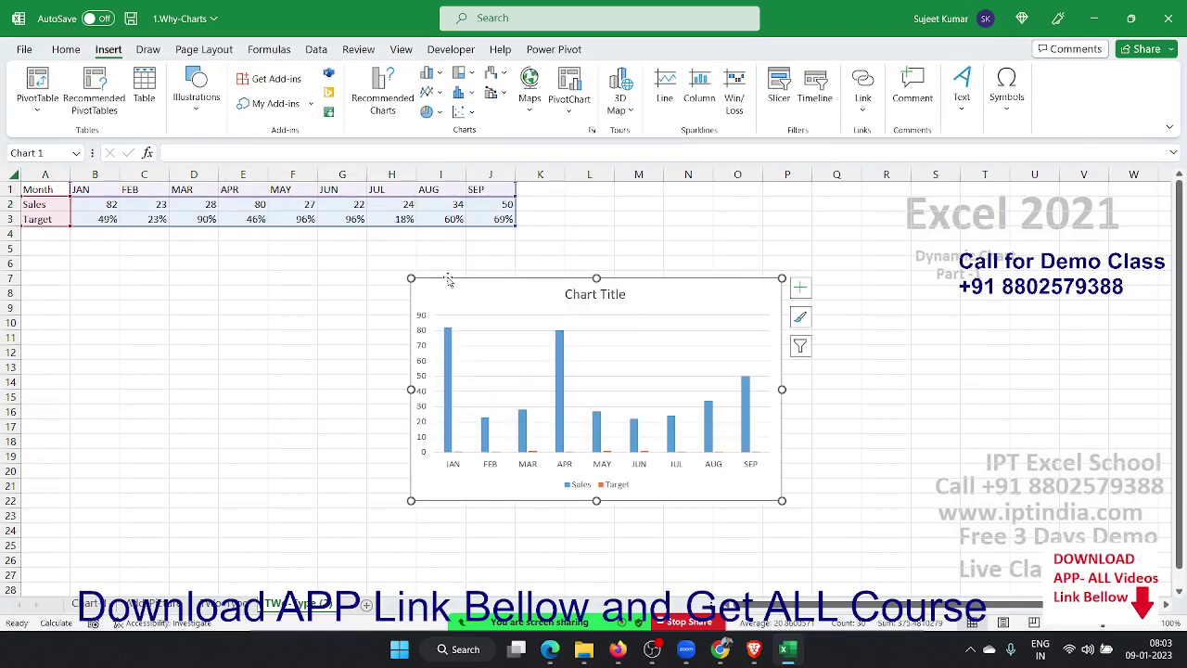
{"action": "left_click_drag", "start_coordinate": [398, 294], "coordinate": [109, 280]}
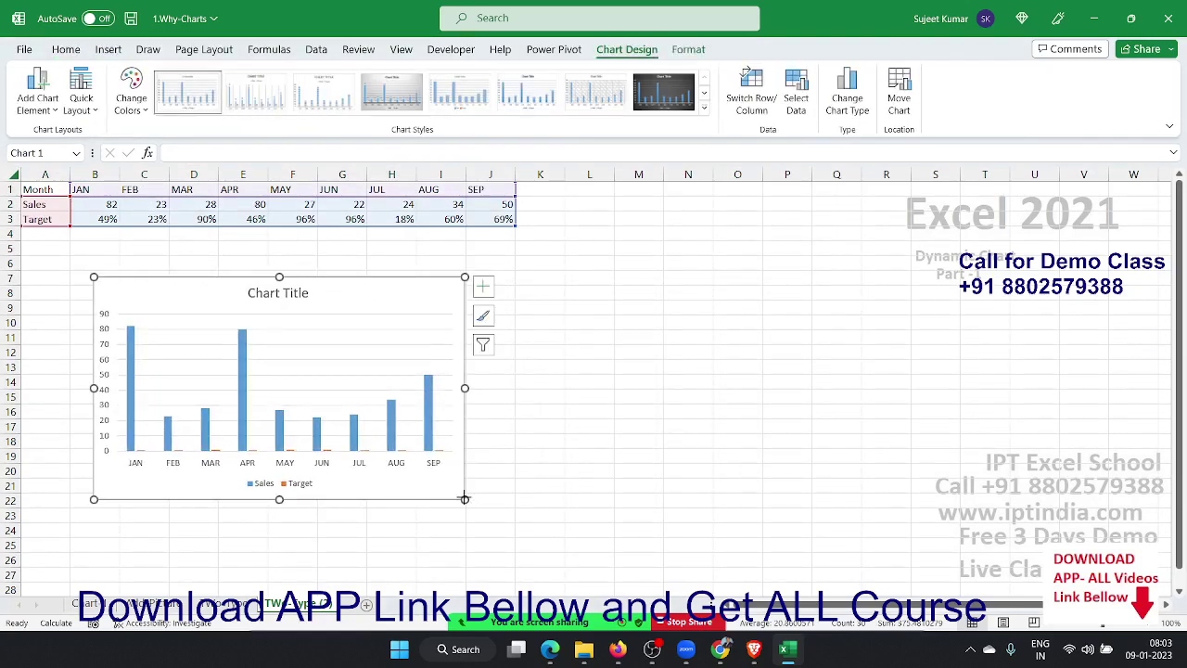
{"action": "left_click_drag", "start_coordinate": [465, 498], "coordinate": [544, 480]}
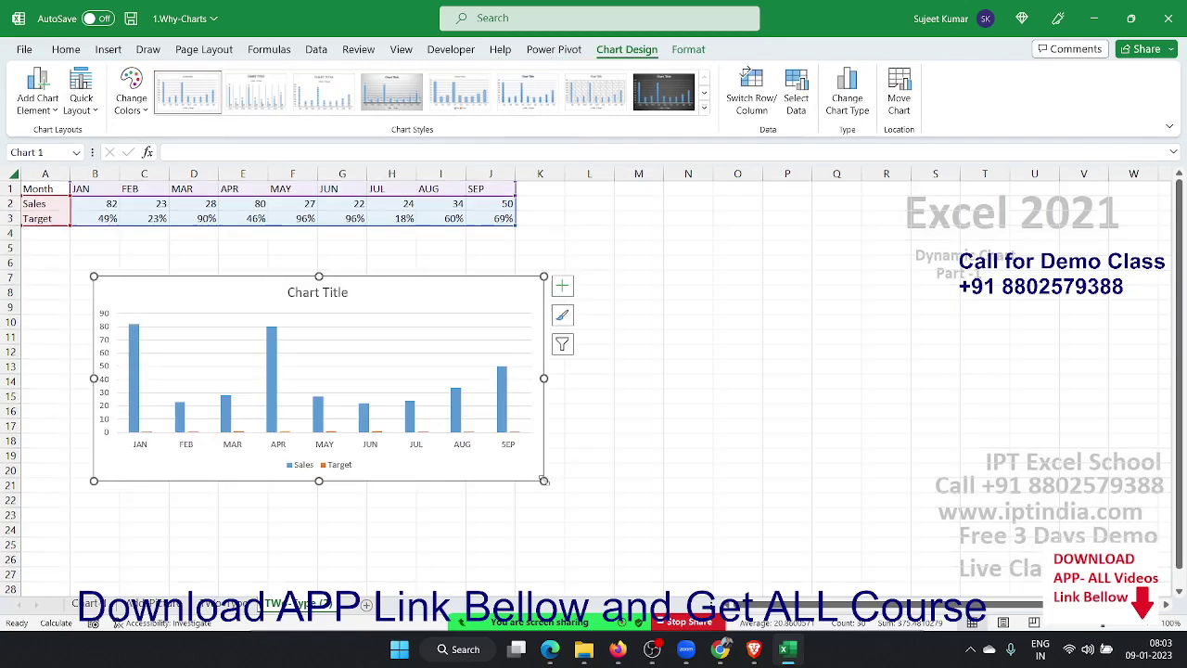
{"action": "left_click", "coordinate": [108, 219]}
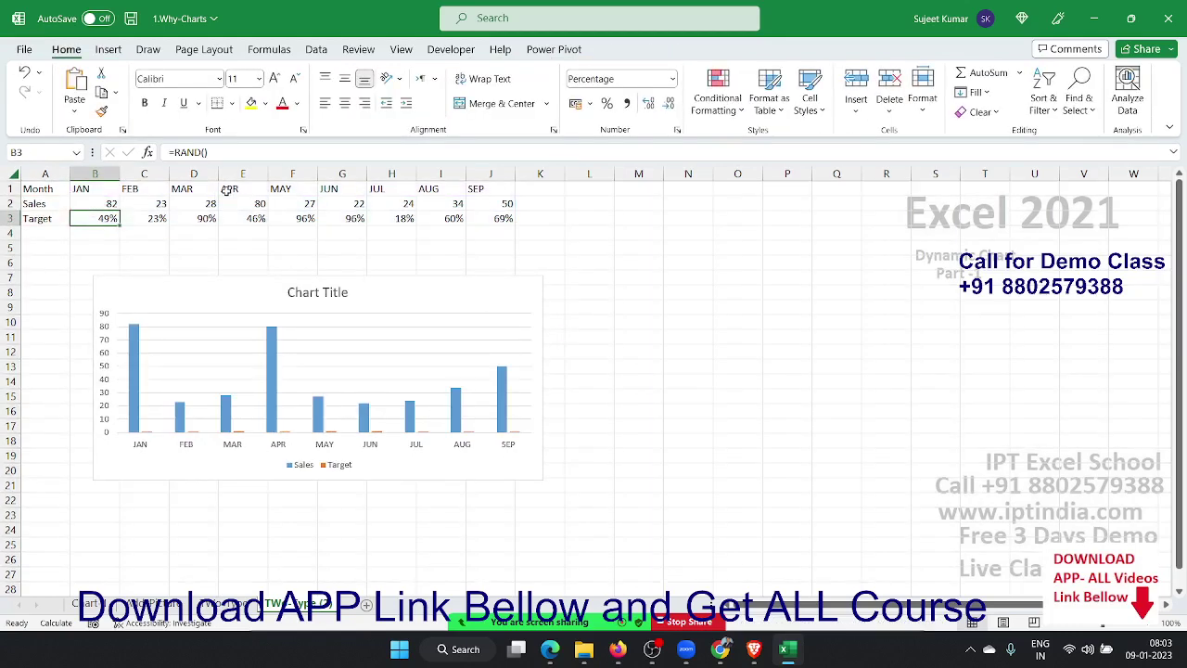
Toggle B3's number format back to percentage and recalculate the random values with F9.
{"action": "key", "text": "ctrl+shift+asciitilde"}
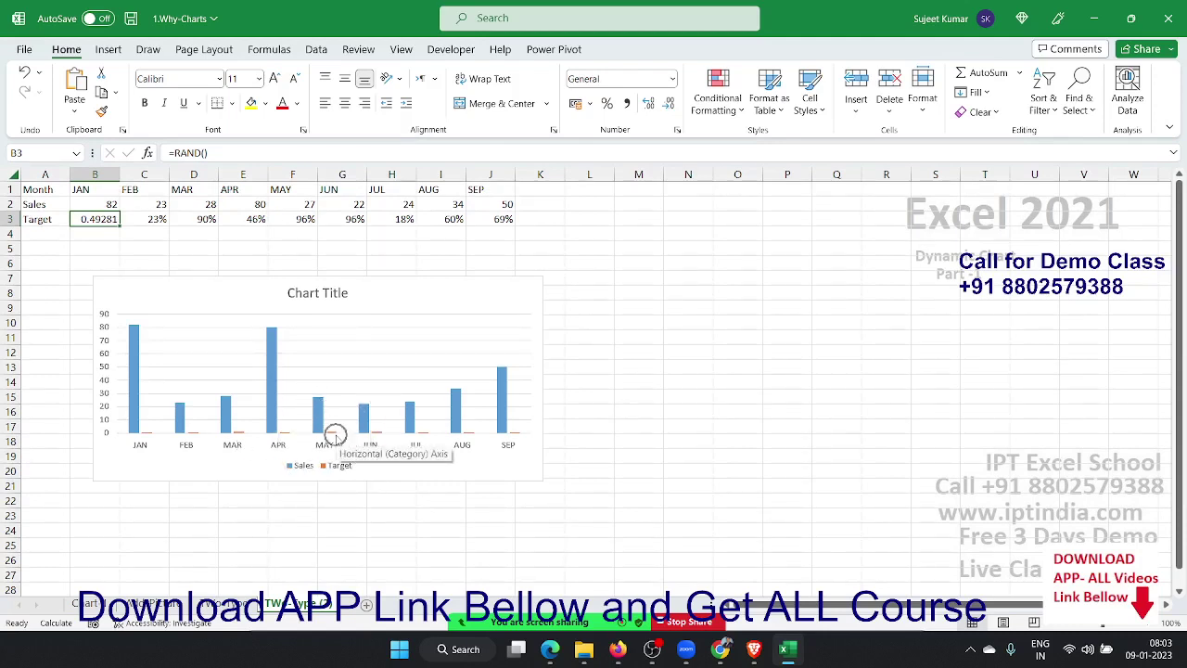
{"action": "key", "text": "ctrl+z"}
{"action": "key", "text": "F9"}
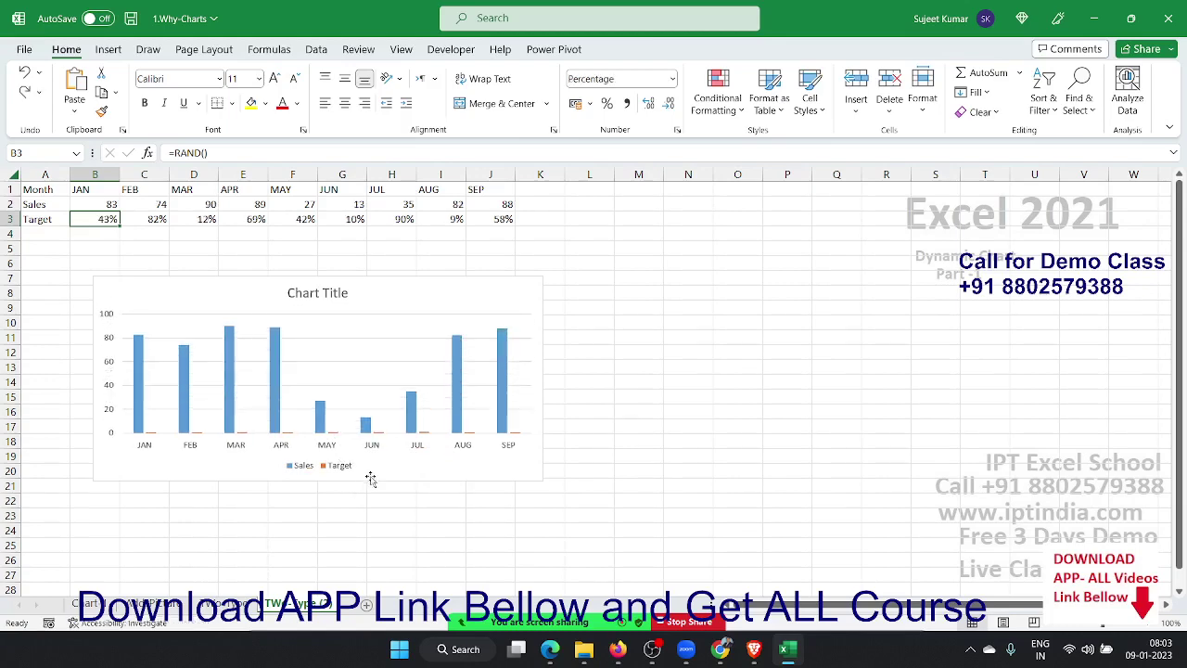
Open and close the Format Data Series pane for the Sales series.
{"action": "right_click", "coordinate": [411, 422]}
{"action": "left_click", "coordinate": [454, 594]}
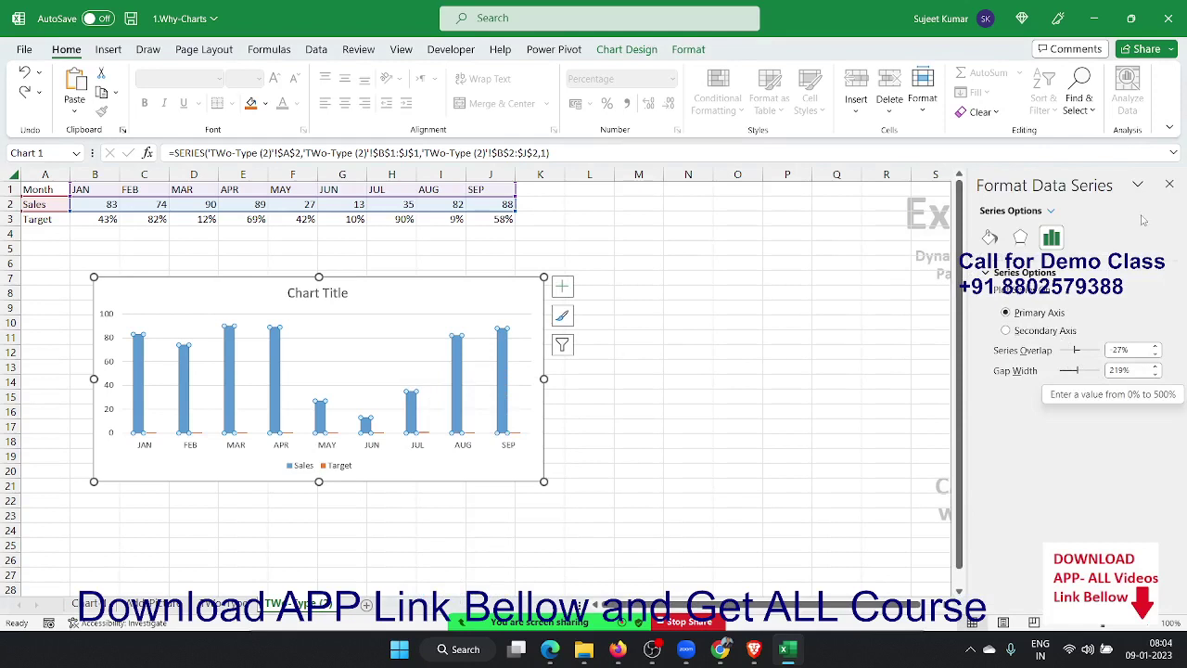
{"action": "left_click", "coordinate": [1170, 185]}
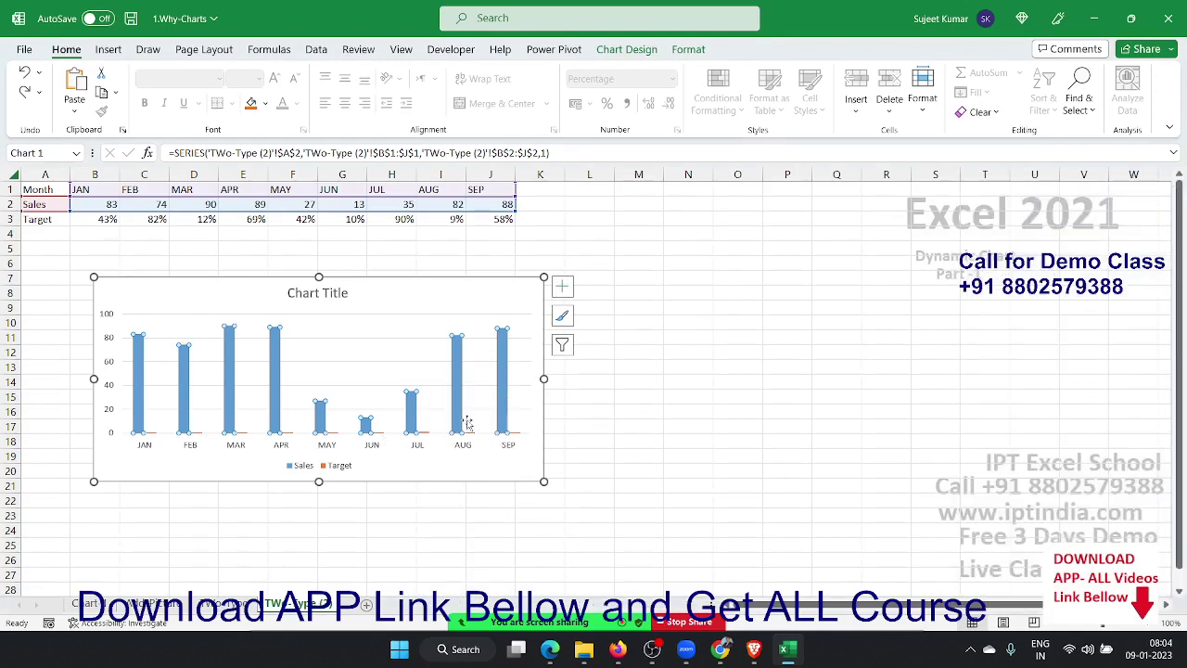
{"action": "right_click", "coordinate": [432, 458]}
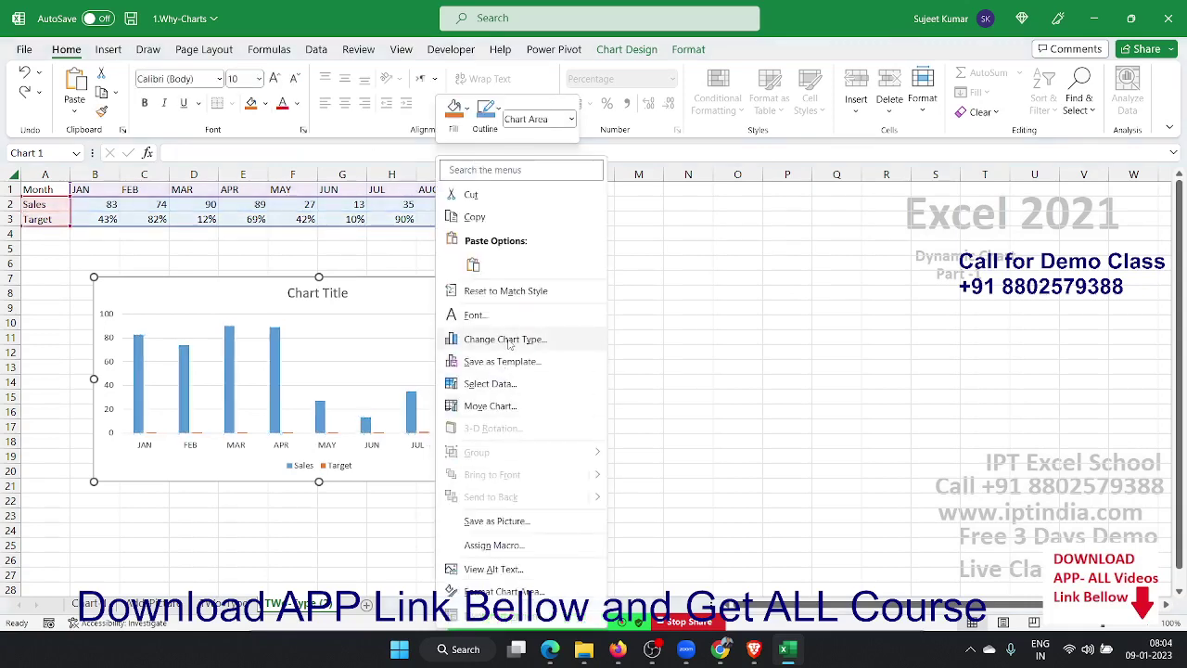
In the Combo settings, make Target a line on the Secondary Axis, keeping Sales as clustered columns.
{"action": "left_click", "coordinate": [271, 395]}
{"action": "right_click", "coordinate": [275, 389]}
{"action": "key", "text": "Escape"}
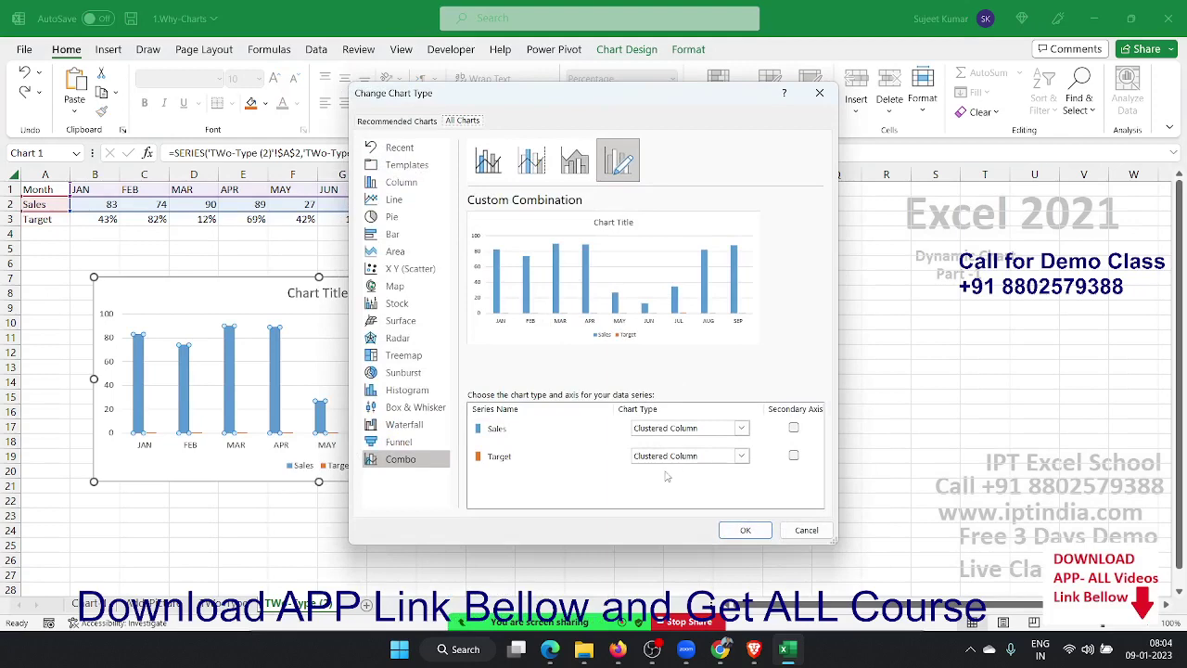
{"action": "left_click", "coordinate": [675, 457]}
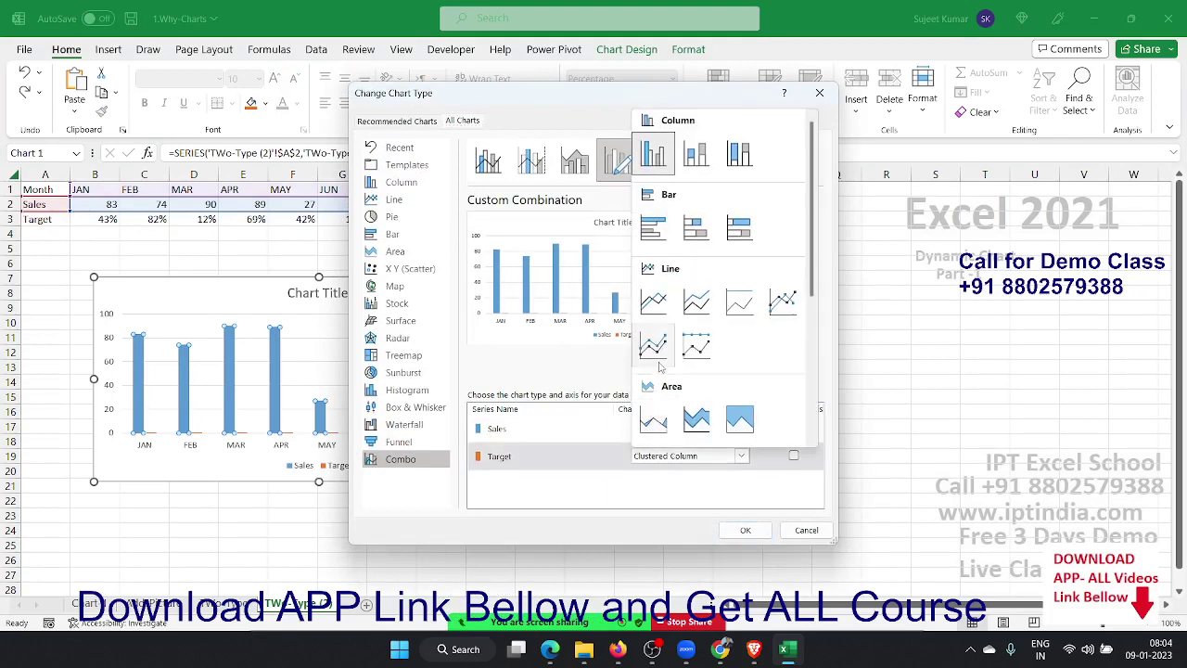
{"action": "left_click", "coordinate": [660, 313]}
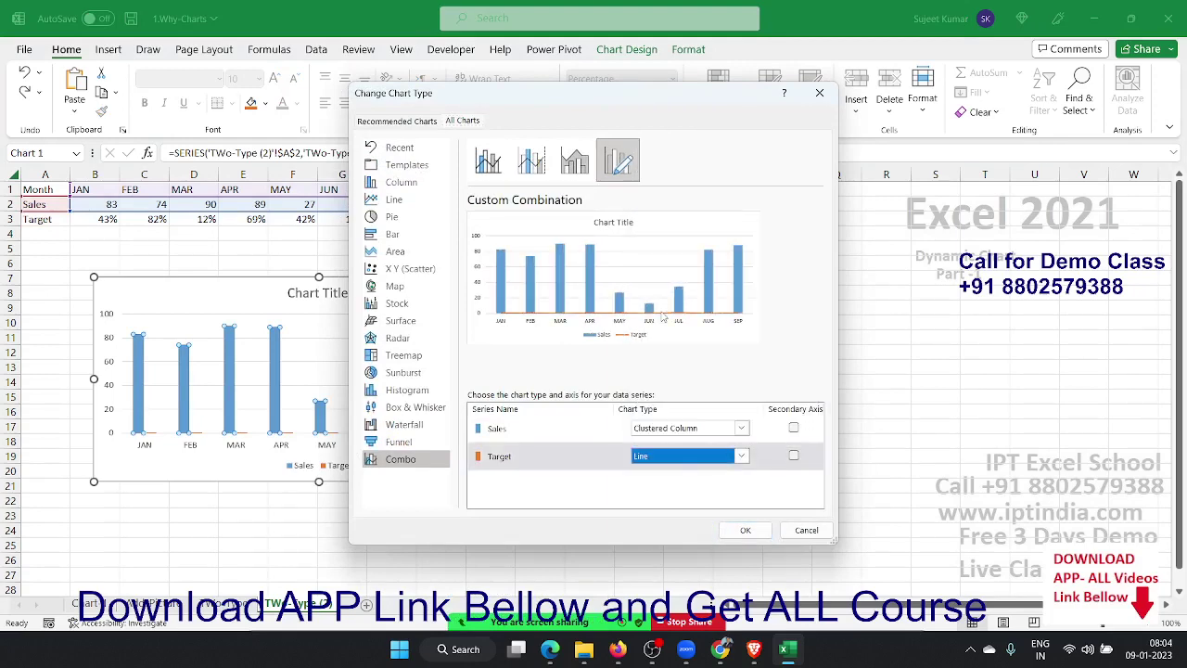
{"action": "left_click", "coordinate": [794, 458]}
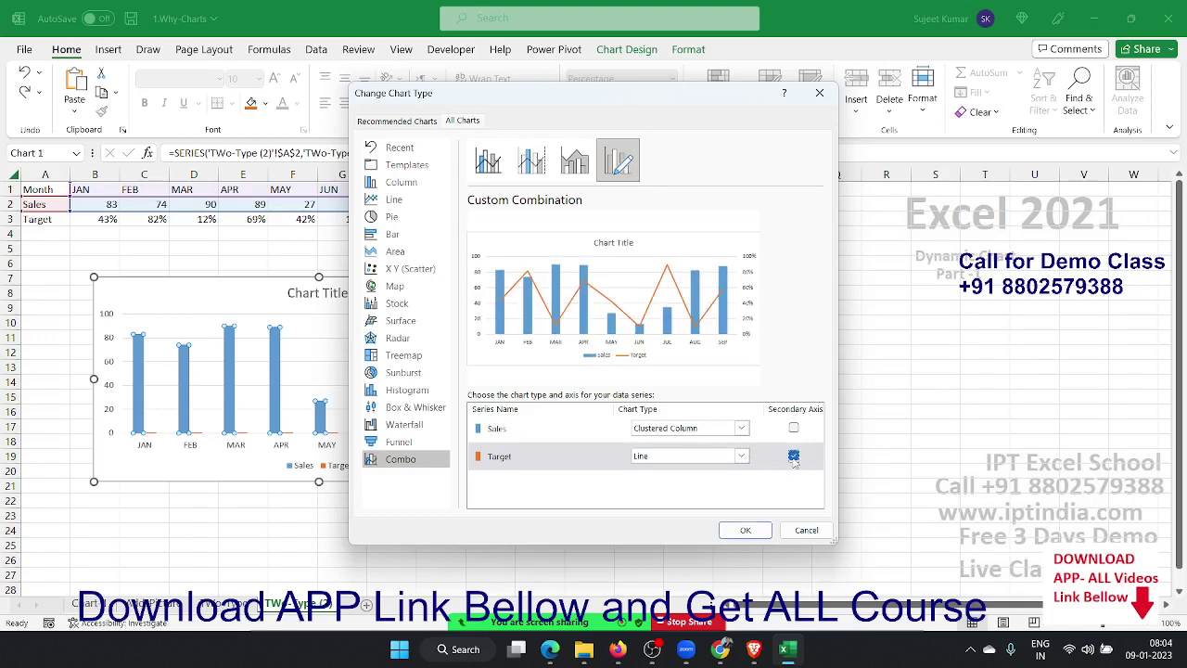
{"action": "left_click", "coordinate": [688, 460]}
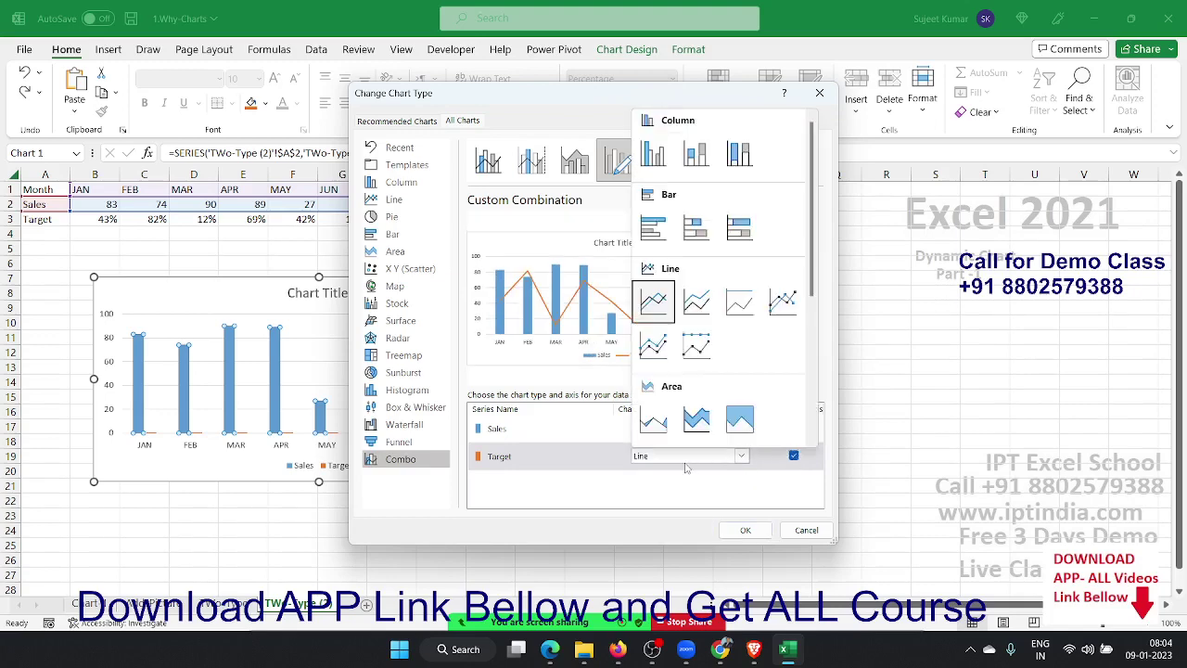
{"action": "left_click", "coordinate": [664, 167]}
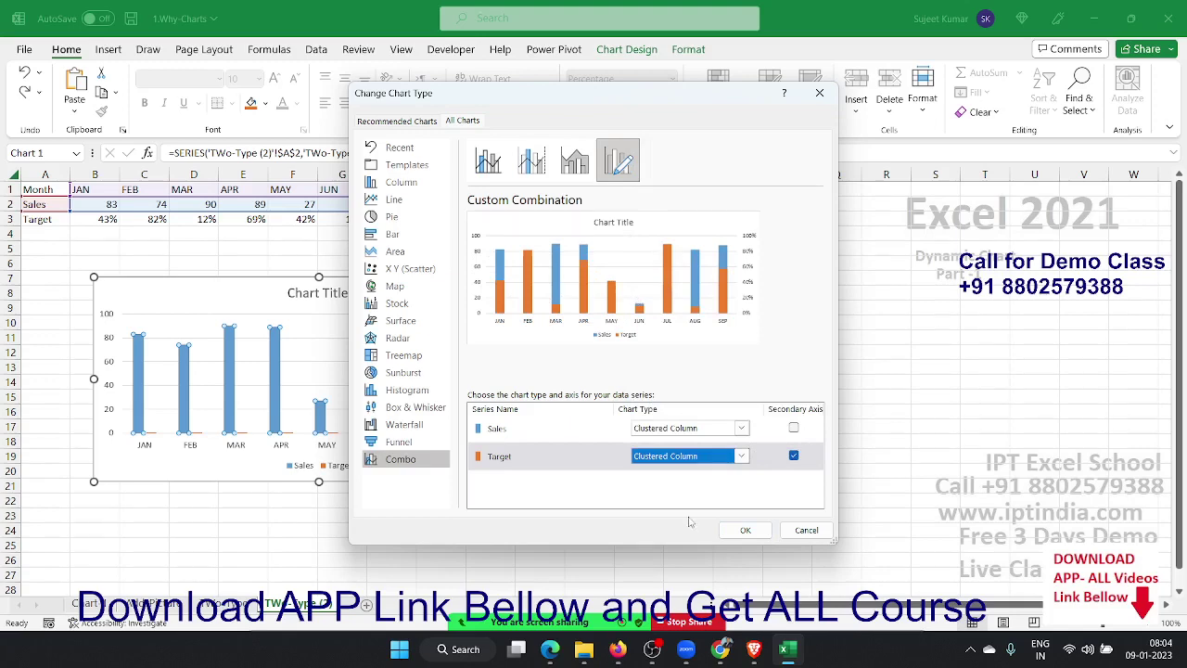
{"action": "left_click", "coordinate": [688, 464]}
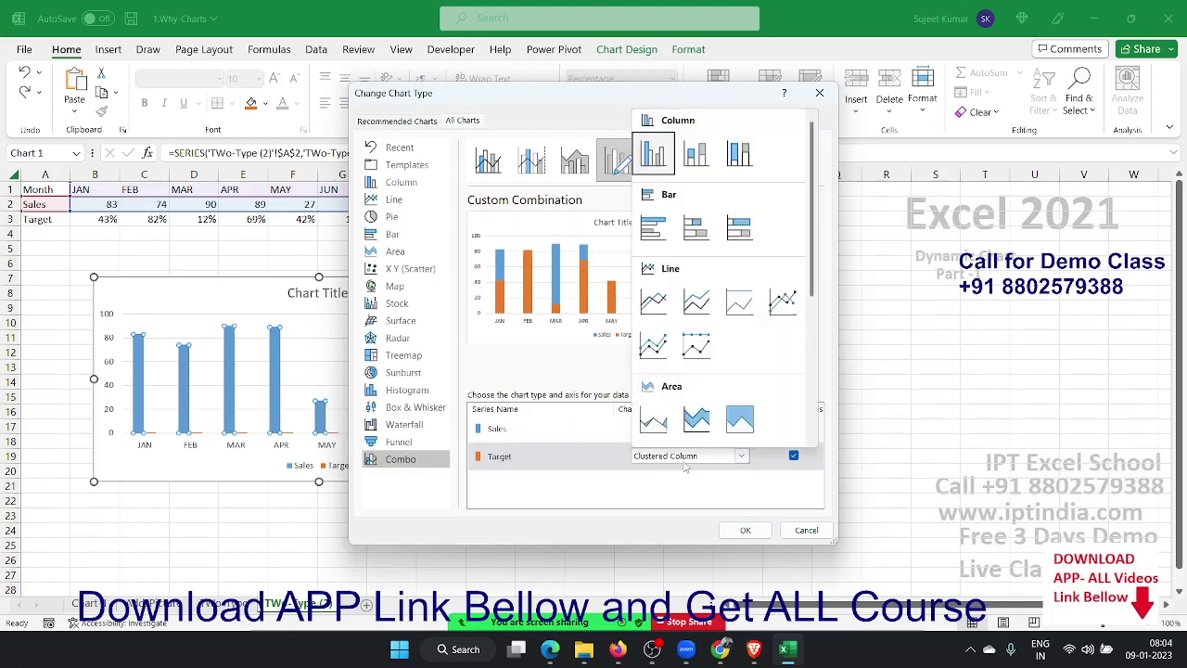
{"action": "left_click", "coordinate": [653, 303]}
Apply the column-and-line combo chart and inspect its primary and secondary axes.
{"action": "left_click", "coordinate": [742, 529]}
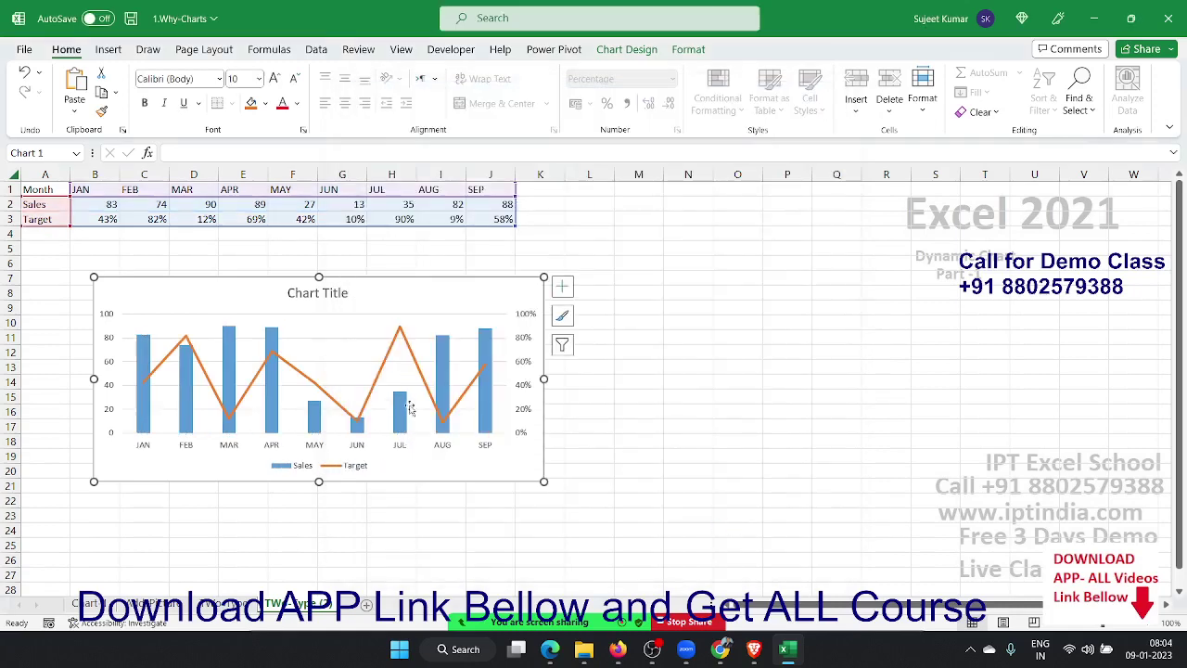
{"action": "left_click", "coordinate": [519, 370]}
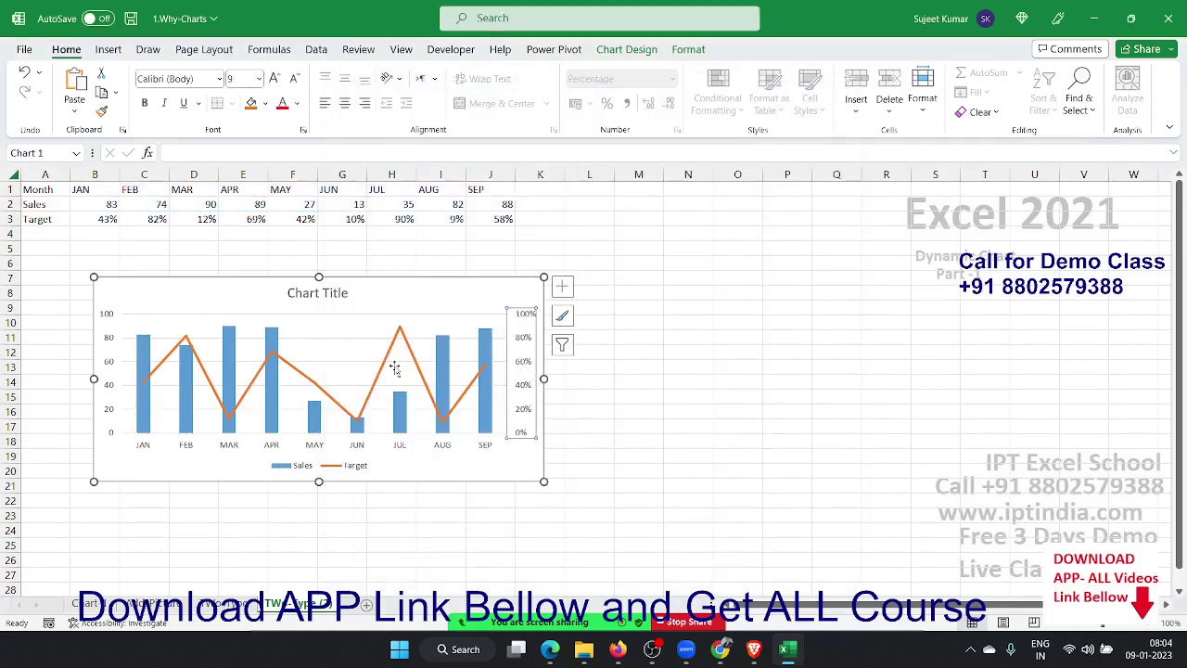
{"action": "left_click", "coordinate": [104, 306]}
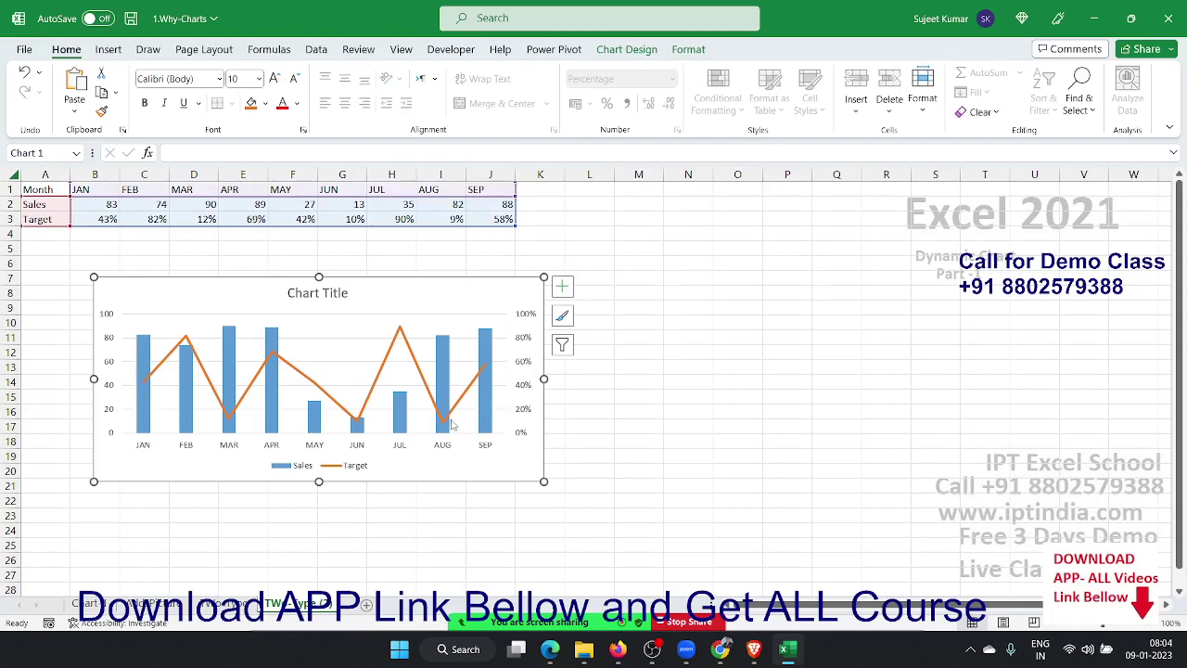
{"action": "left_click", "coordinate": [108, 324]}
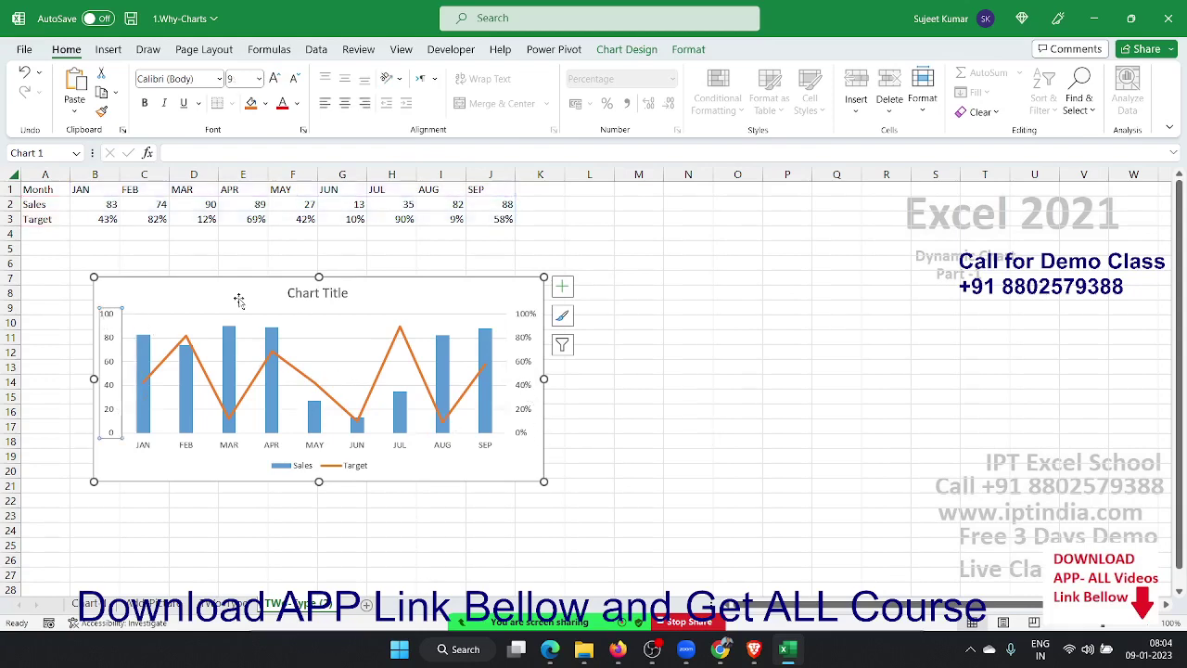
Open Format Axis for the secondary percentage axis, select its Maximum bound, then click P14.
{"action": "right_click", "coordinate": [531, 339]}
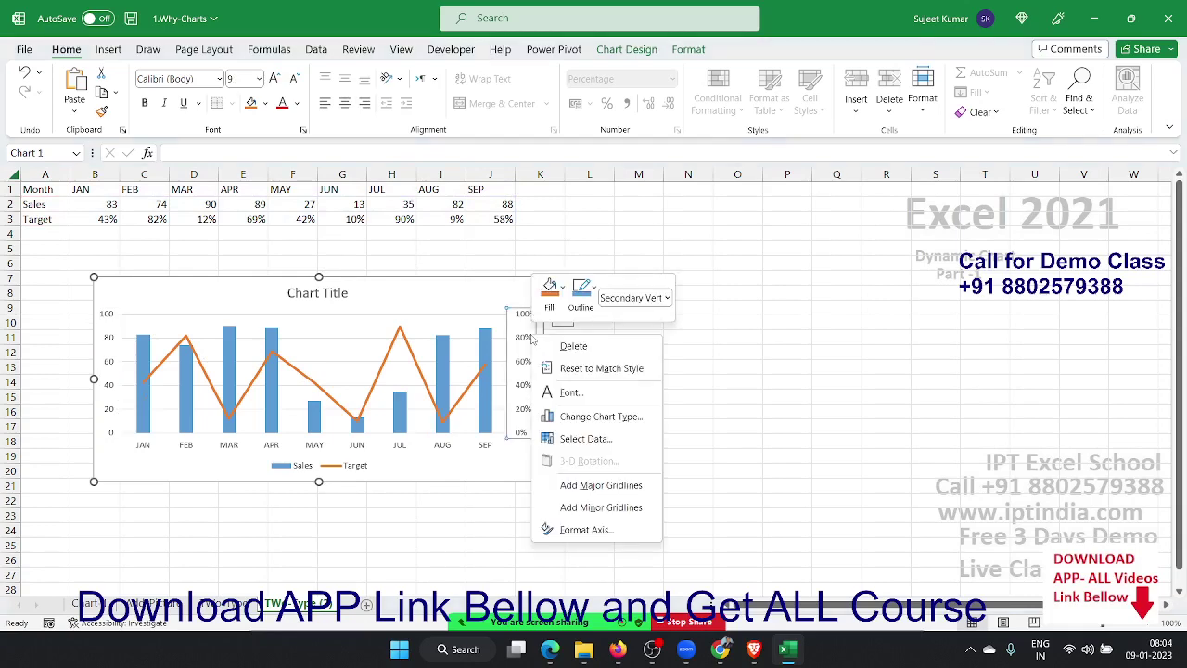
{"action": "left_click", "coordinate": [607, 528]}
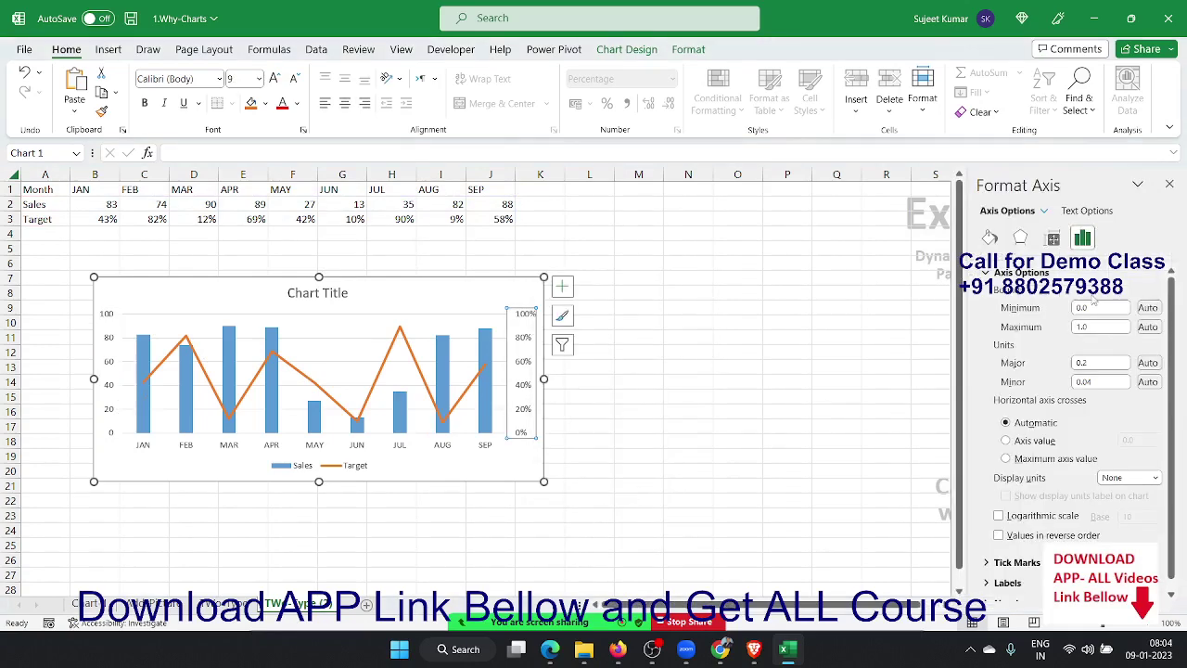
{"action": "left_click", "coordinate": [1090, 327]}
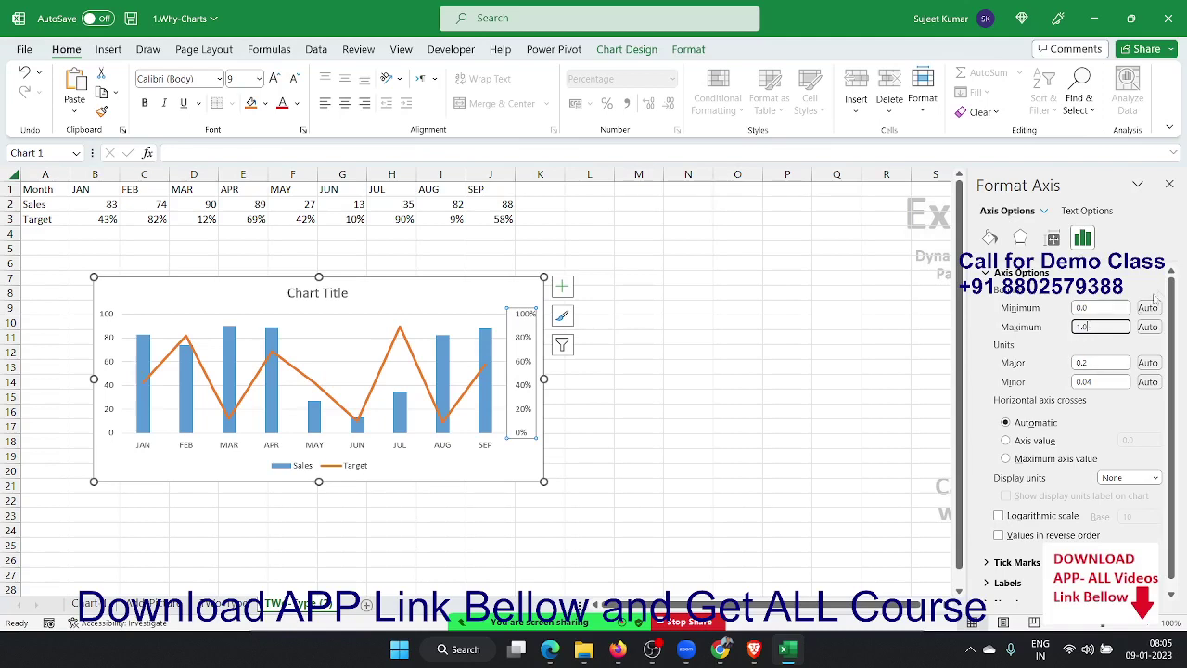
{"action": "left_click", "coordinate": [773, 381]}
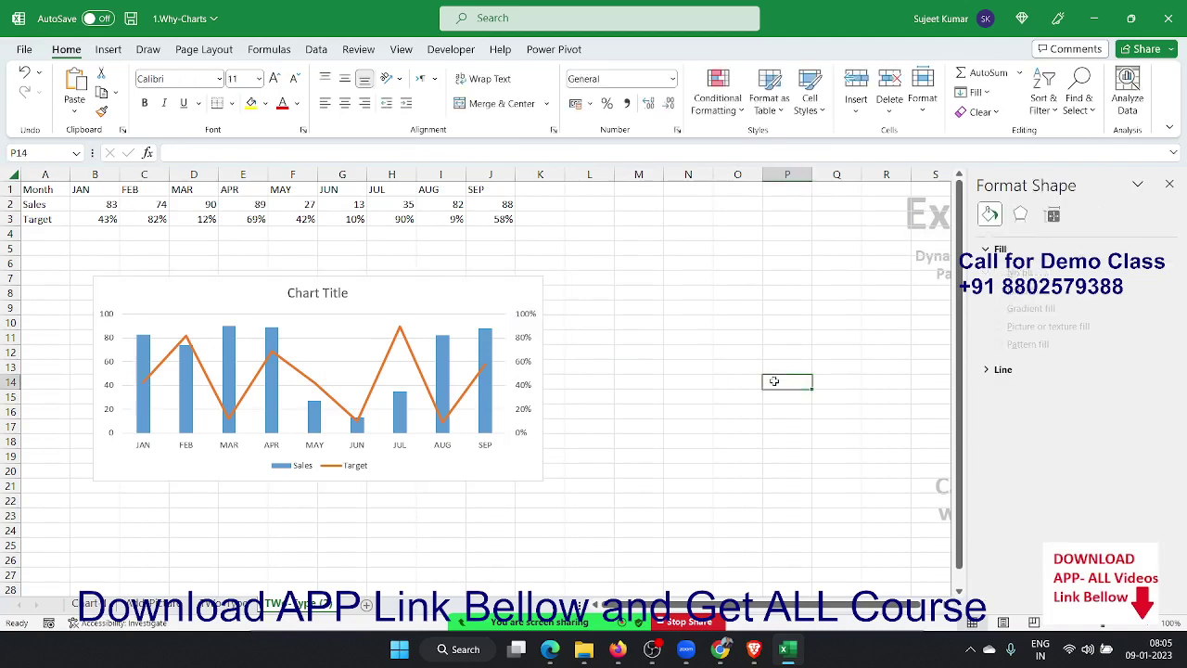